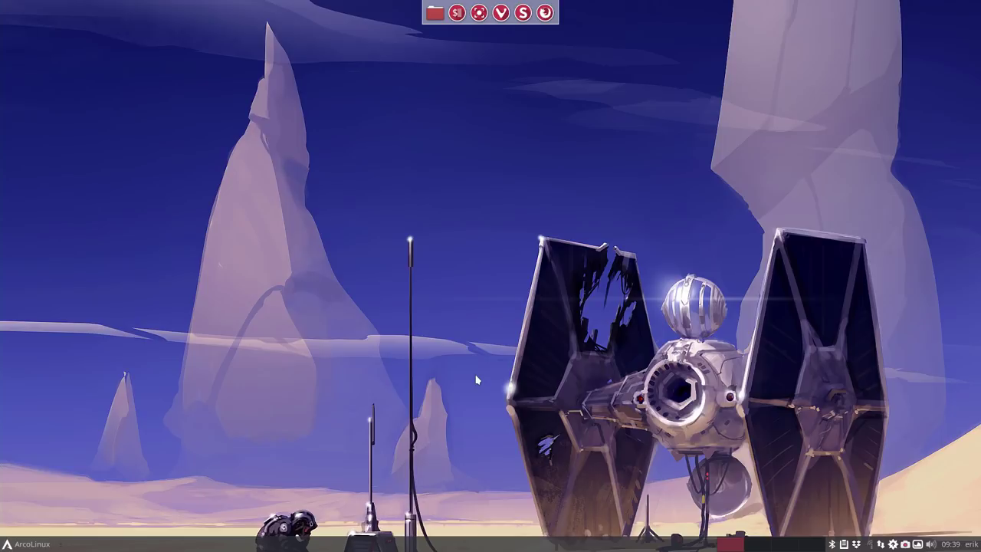
Open and then close the ArcoLinux application menu.
click(23, 544)
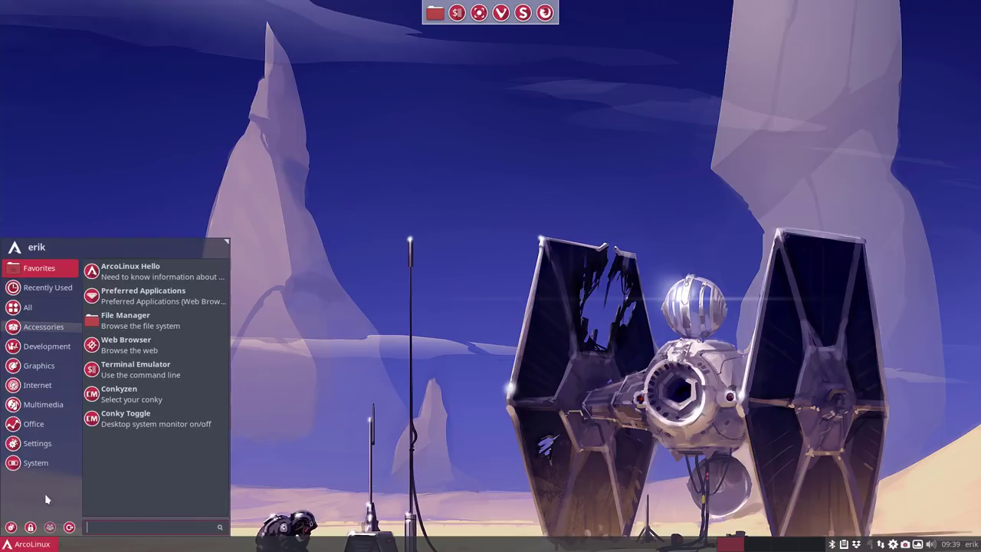
click(433, 164)
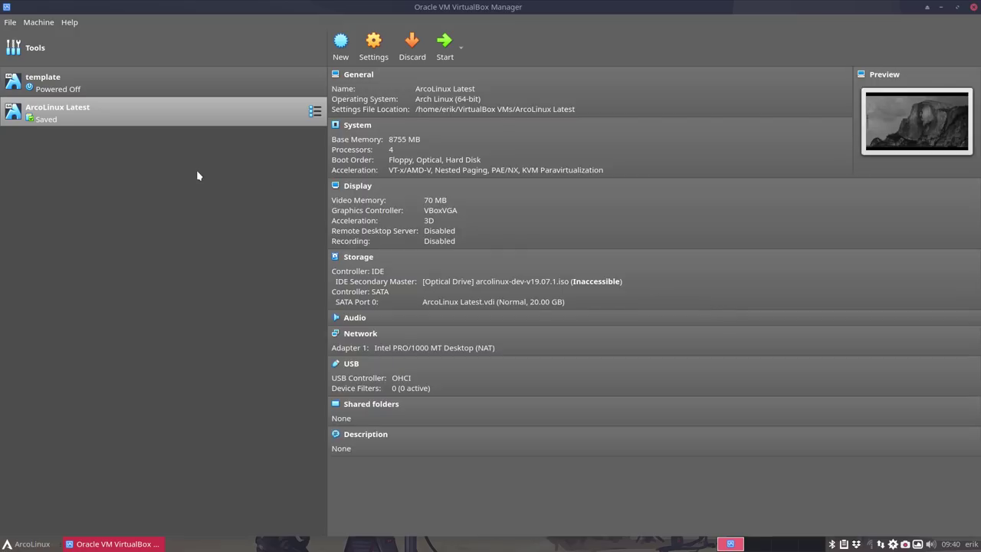
Clone the template virtual machine under the name 'Zorin os'.
click(71, 88)
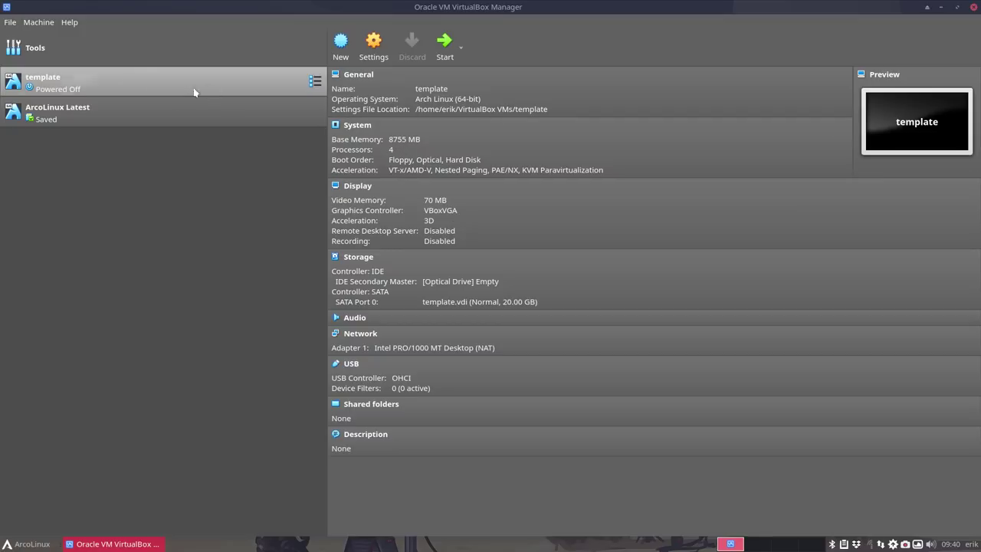
right_click(87, 83)
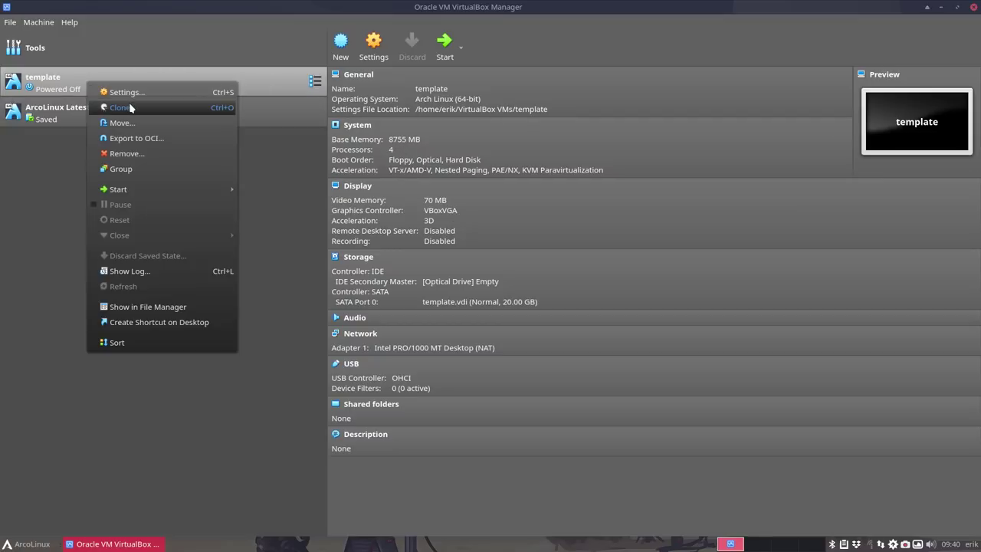
click(127, 107)
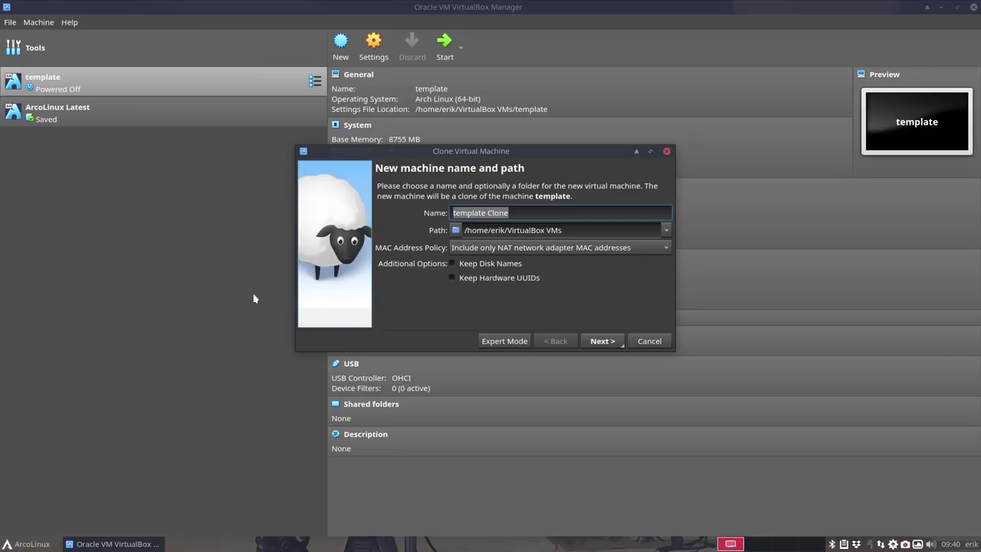
text(Zorin)
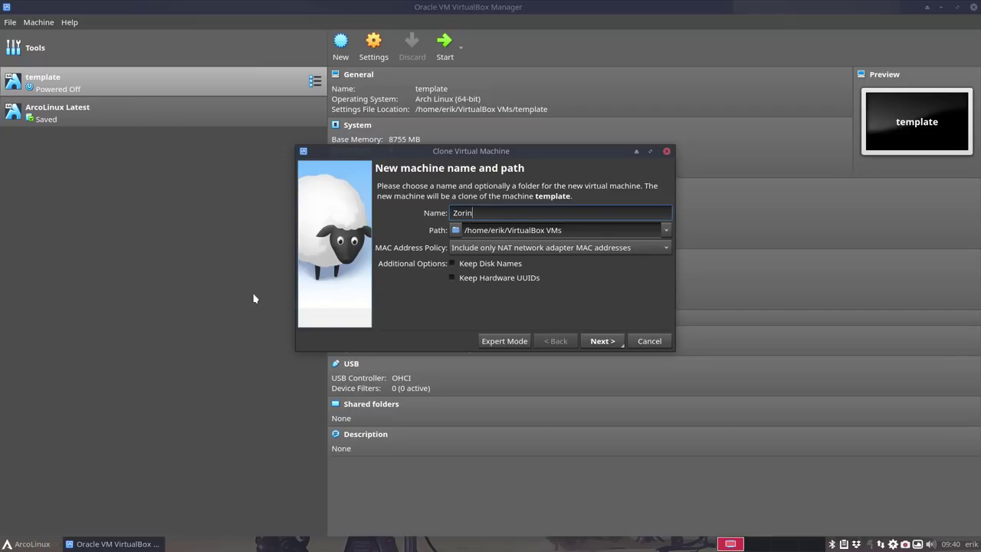
text( os)
click(602, 344)
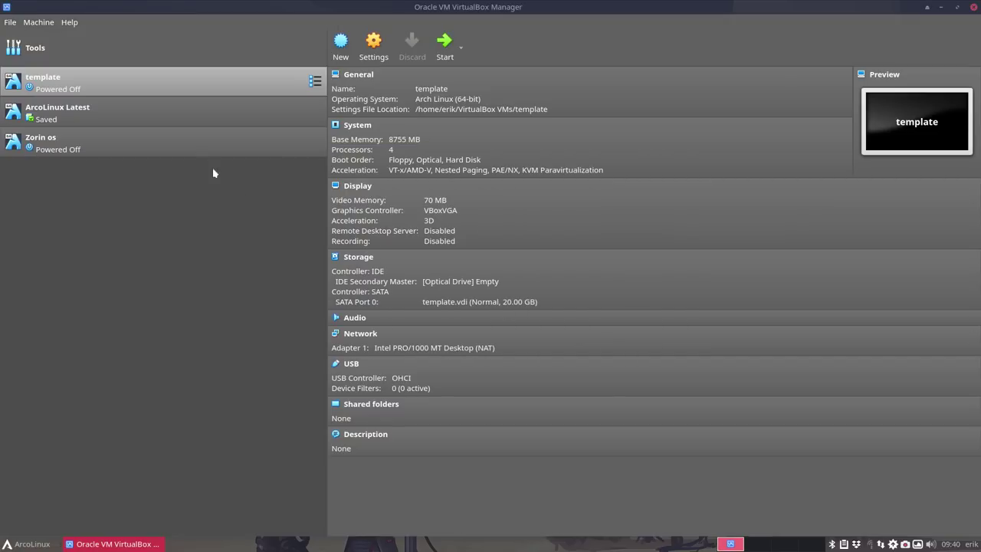
Attach Zorin-OS-15-Core-64-bit.iso to the Zorin os optical drive, start the VM and enlarge its window.
click(166, 149)
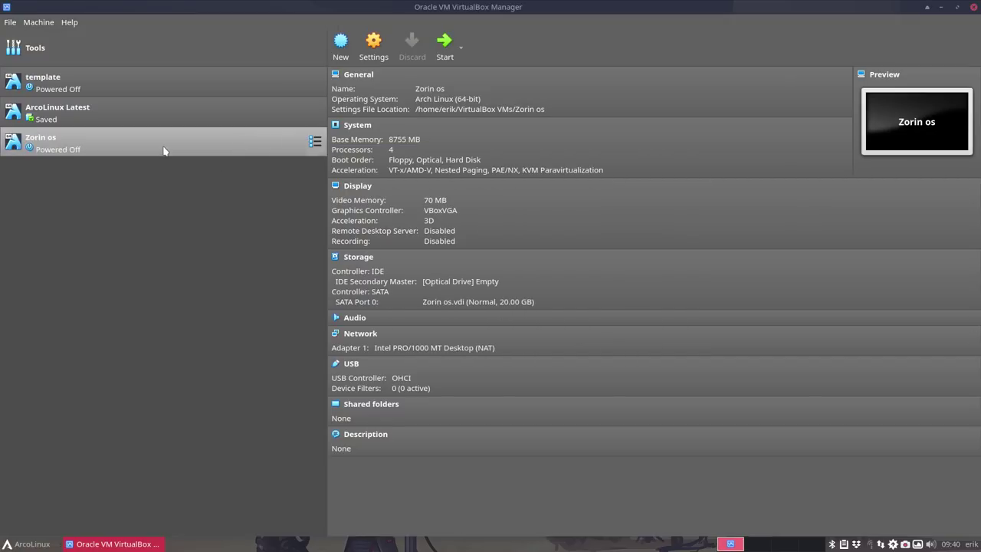
click(459, 280)
click(505, 292)
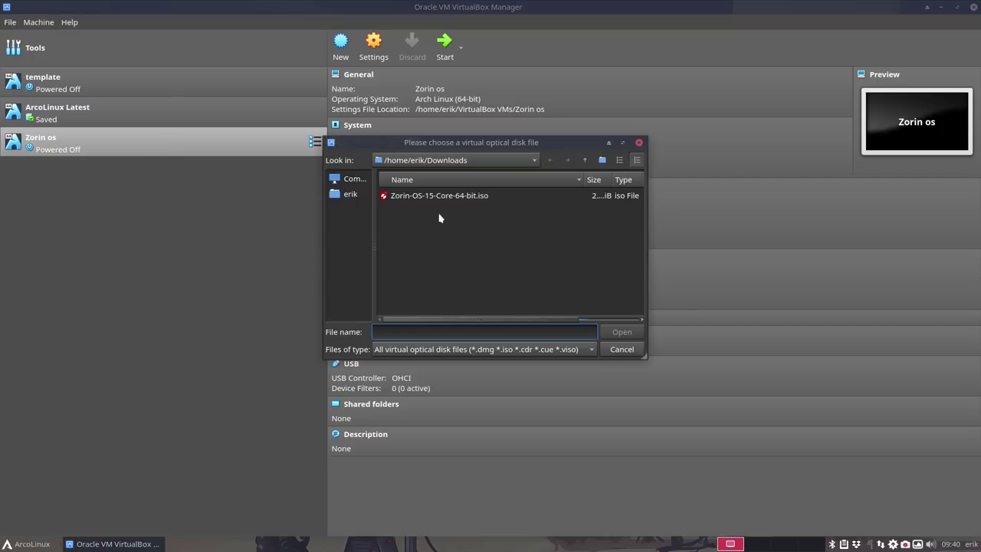
click(397, 195)
double_click(422, 196)
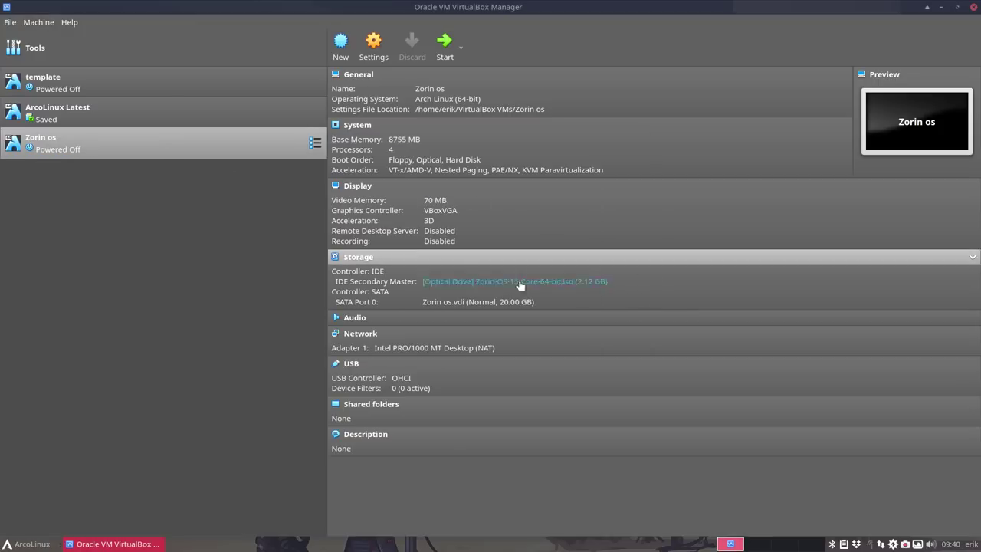
double_click(269, 149)
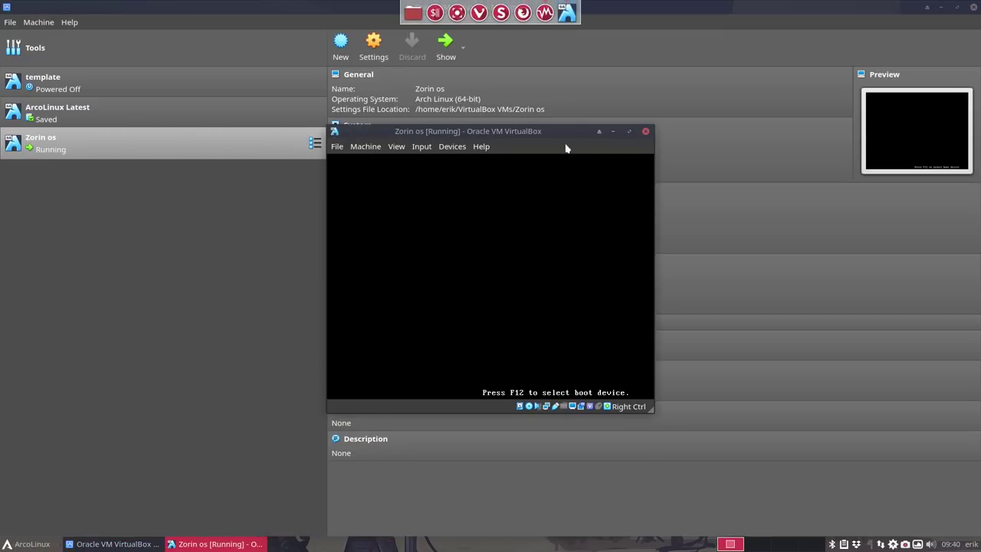
double_click(557, 132)
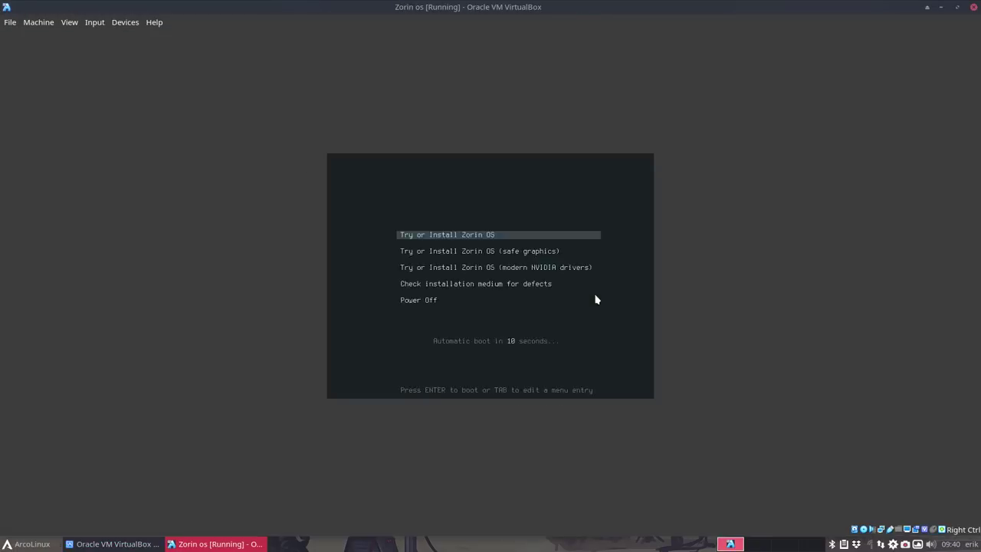
Go full screen and inspect the kernel options of the safe graphics and default GRUB entries.
key(ctrl+f)
key(Down)
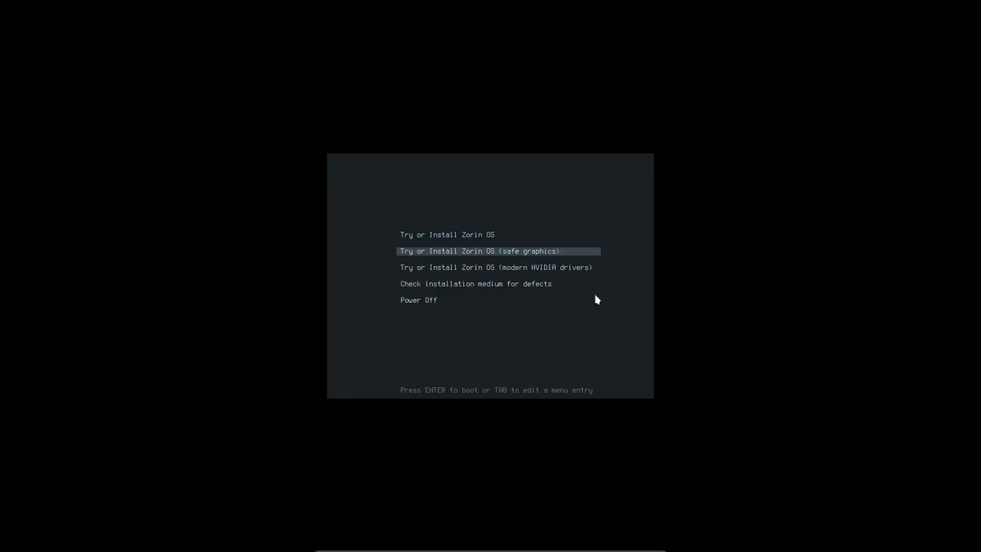
key(Tab)
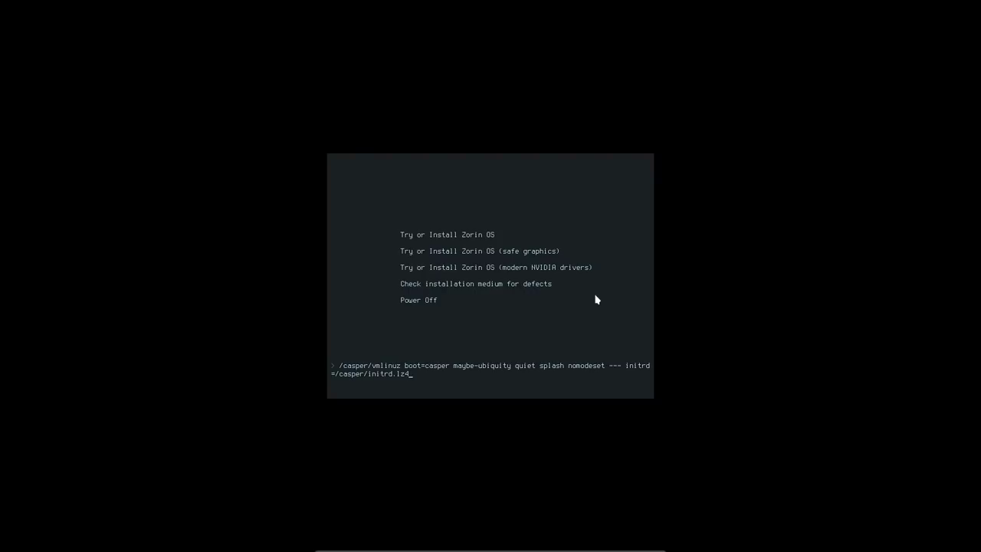
key(Escape)
key(Up)
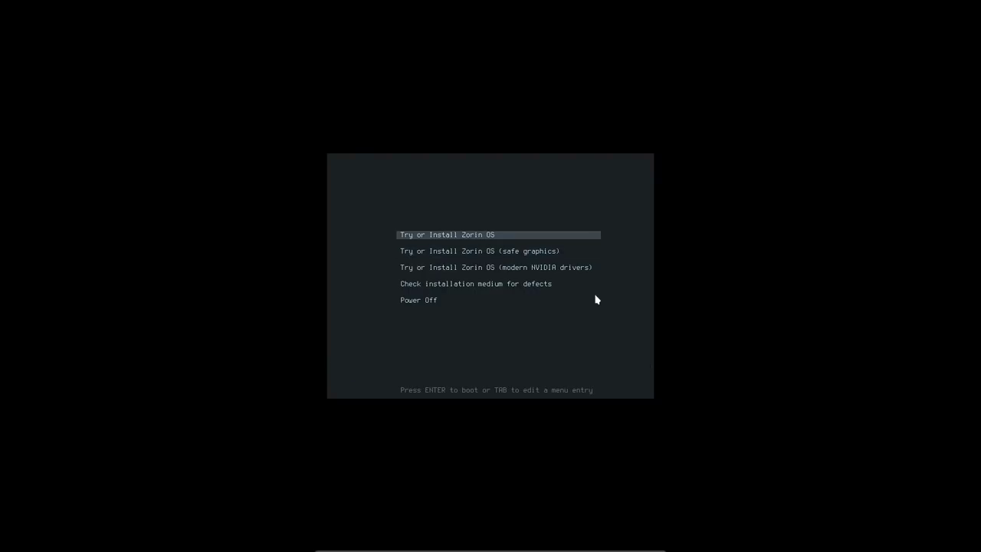
key(Tab)
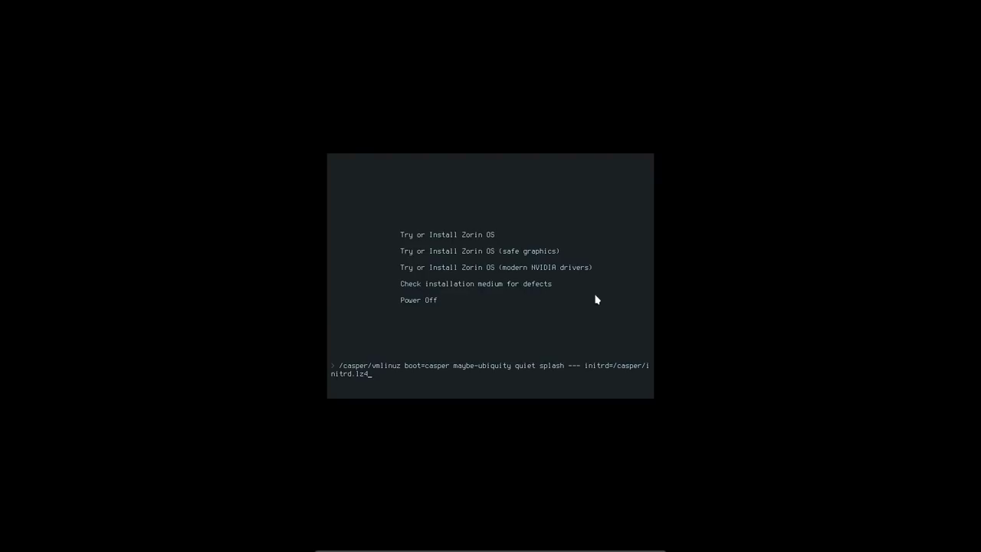
key(Escape)
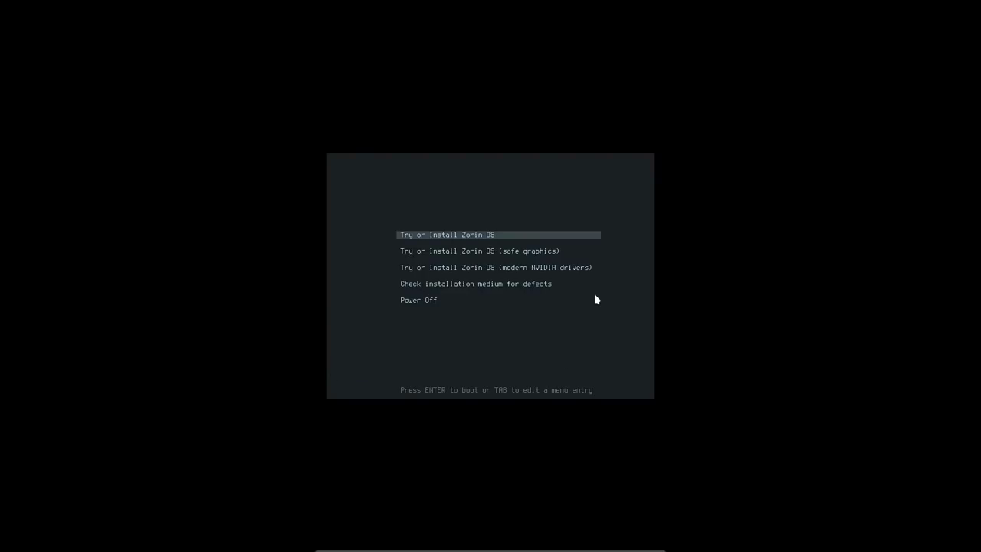
Inspect the NVIDIA entry's kernel options, then boot 'Try or Install Zorin OS'.
key(Down)
key(Down)
key(Tab)
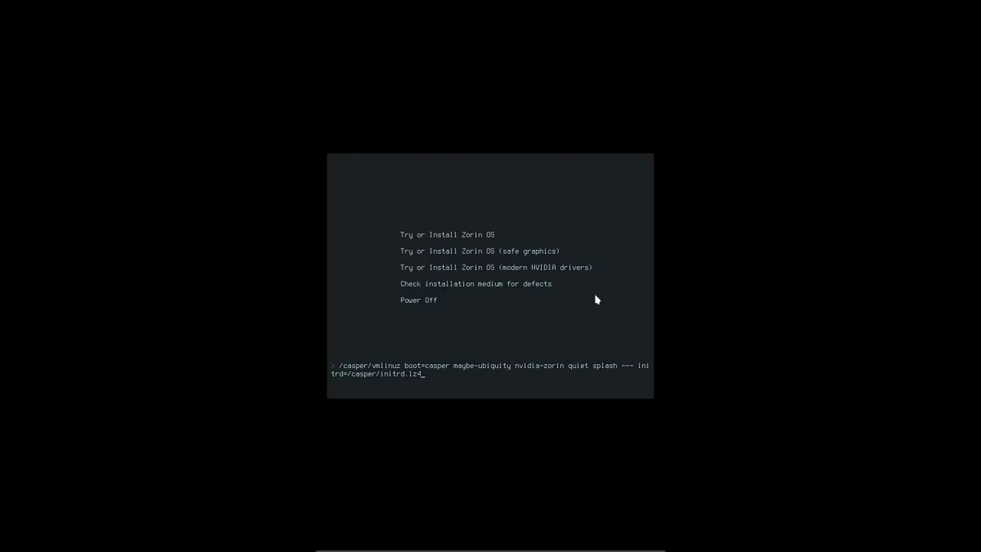
key(Escape)
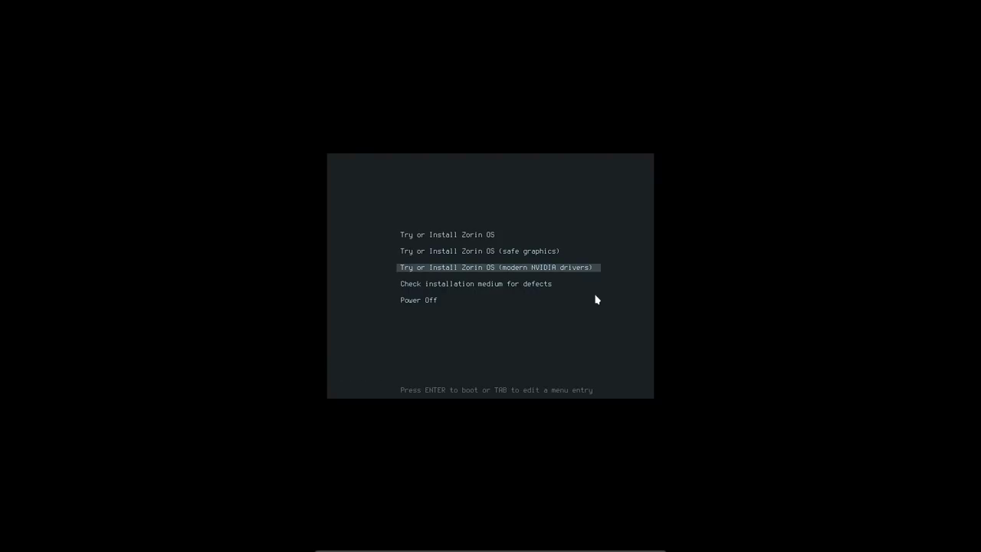
key(Down)
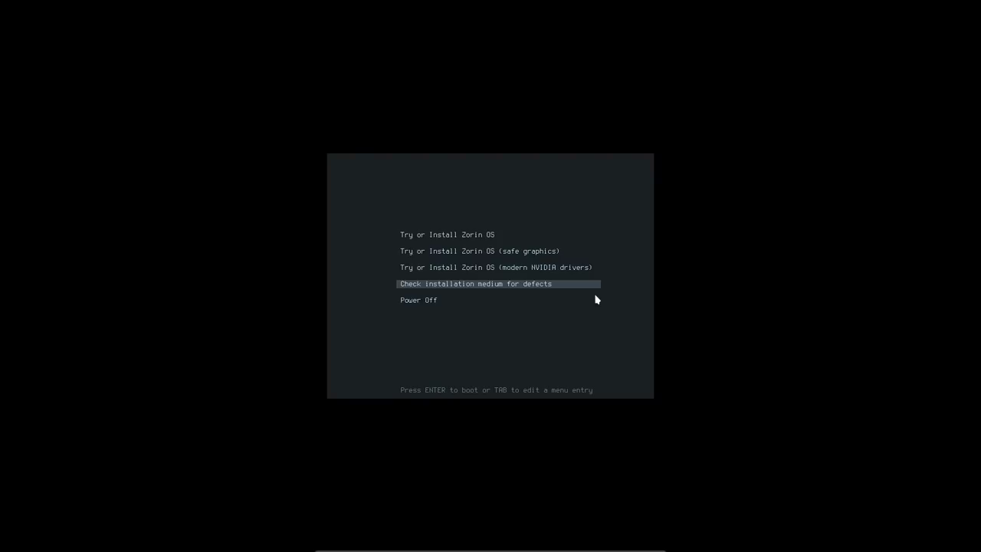
key(Up)
key(Up)
key(Up)
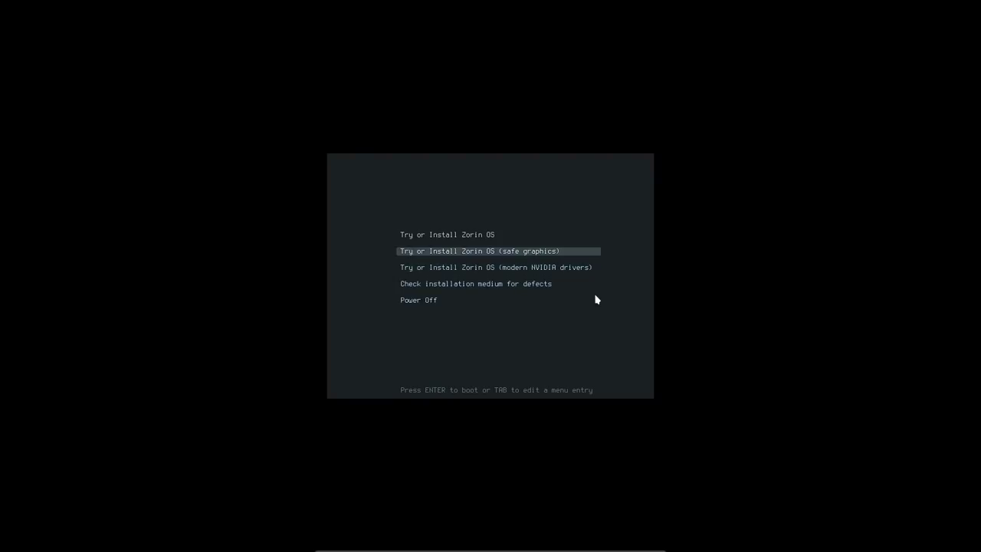
key(Return)
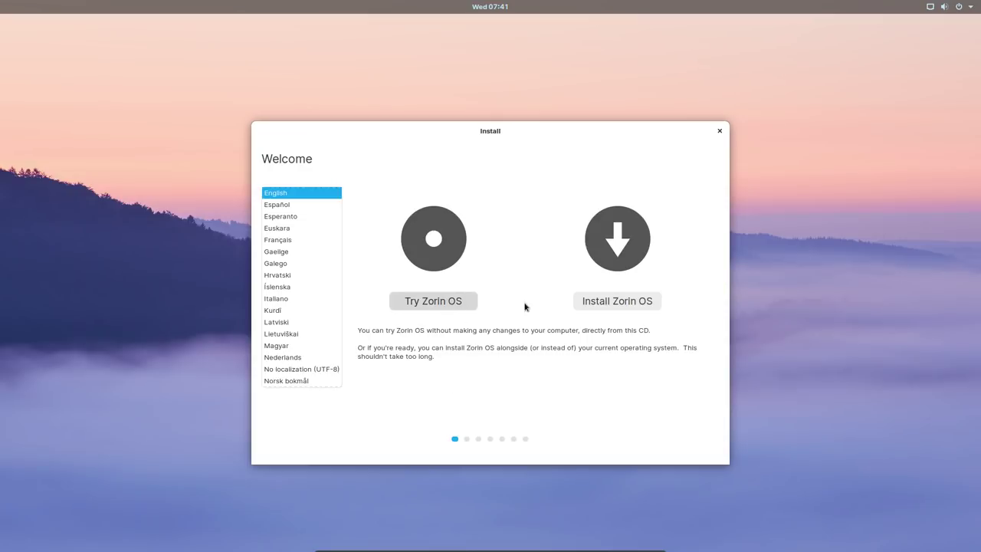
Start the installer, choose the Belgian keyboard layout and keep both update options.
click(630, 305)
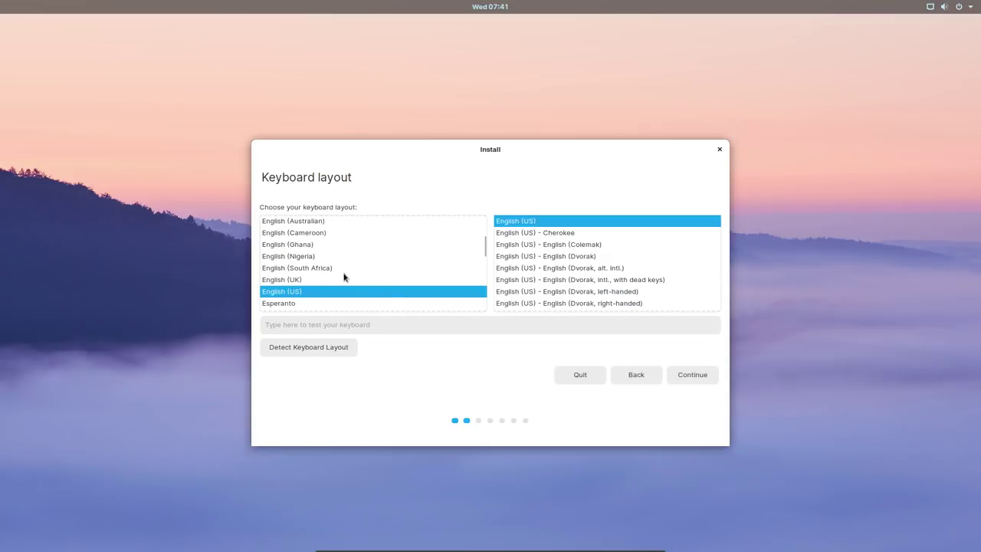
scroll(333, 277, up, 3)
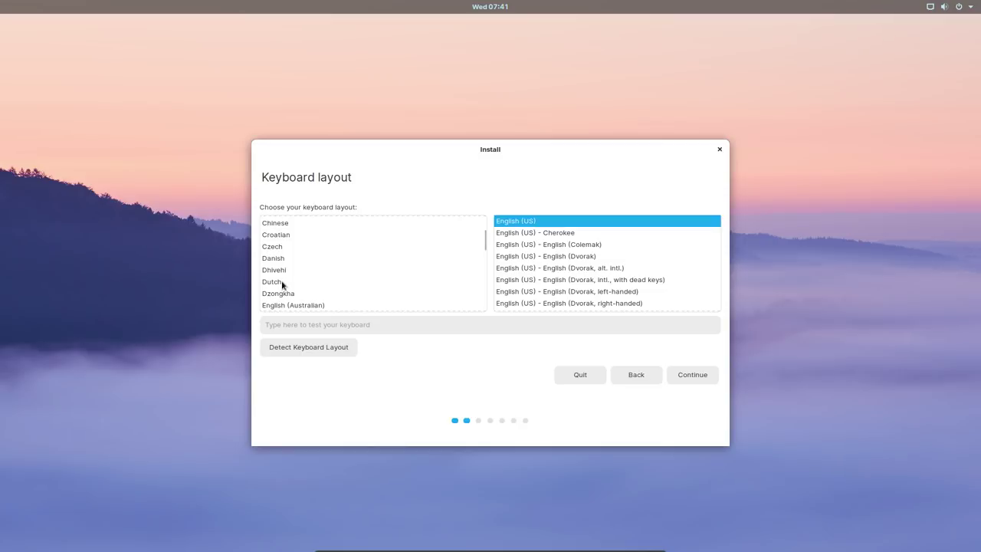
scroll(282, 253, up, 2)
click(284, 221)
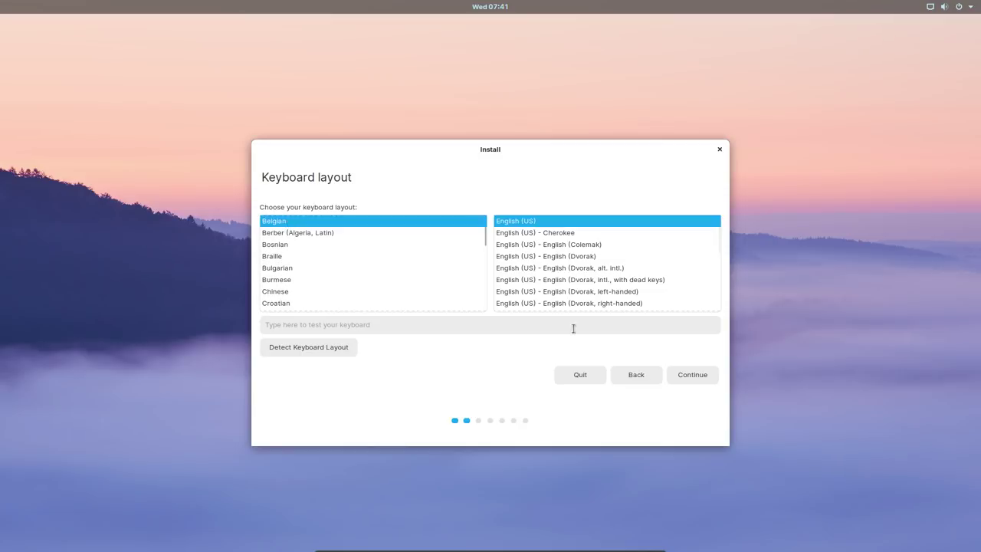
click(692, 375)
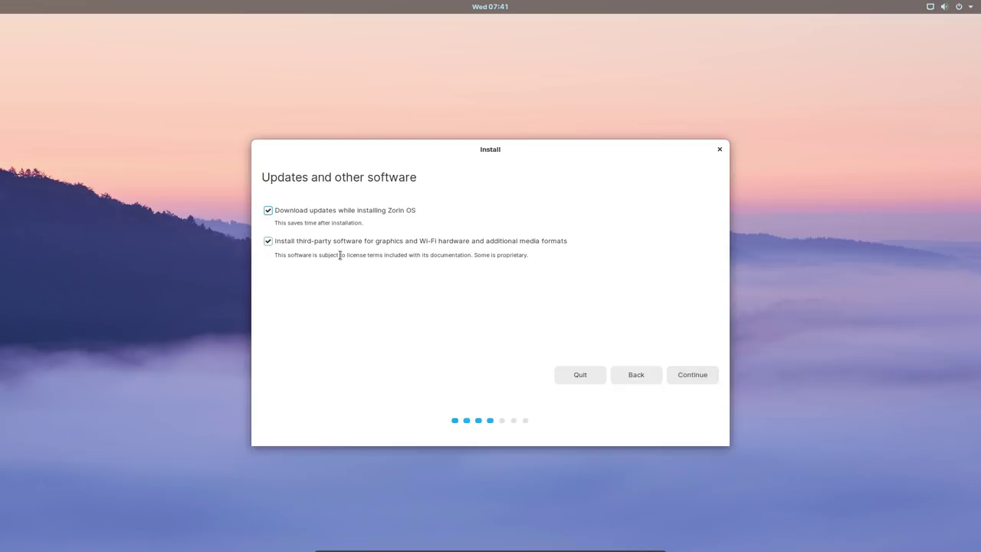
click(694, 381)
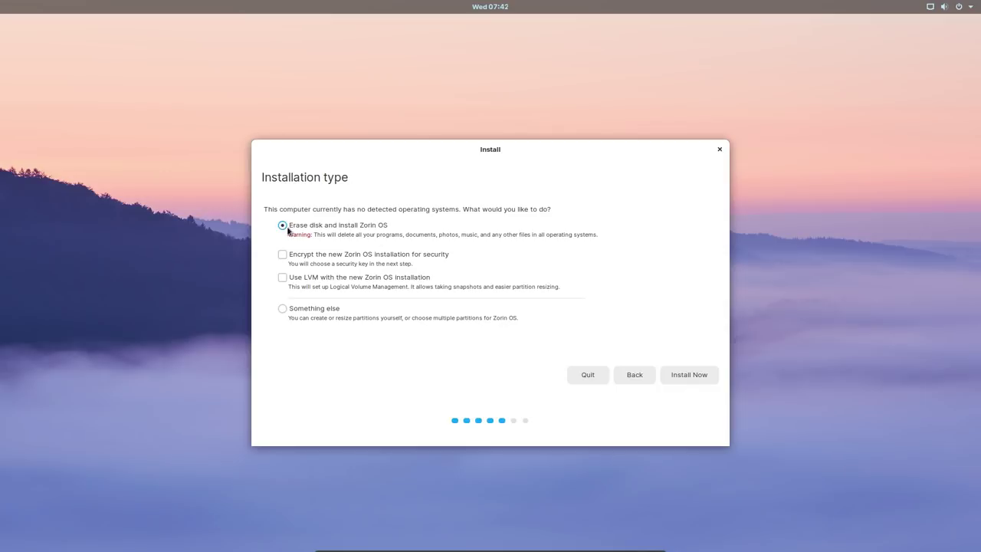
Choose Erase disk without encryption or LVM and confirm writing the partition changes.
click(282, 254)
click(282, 278)
click(282, 255)
click(282, 278)
click(280, 310)
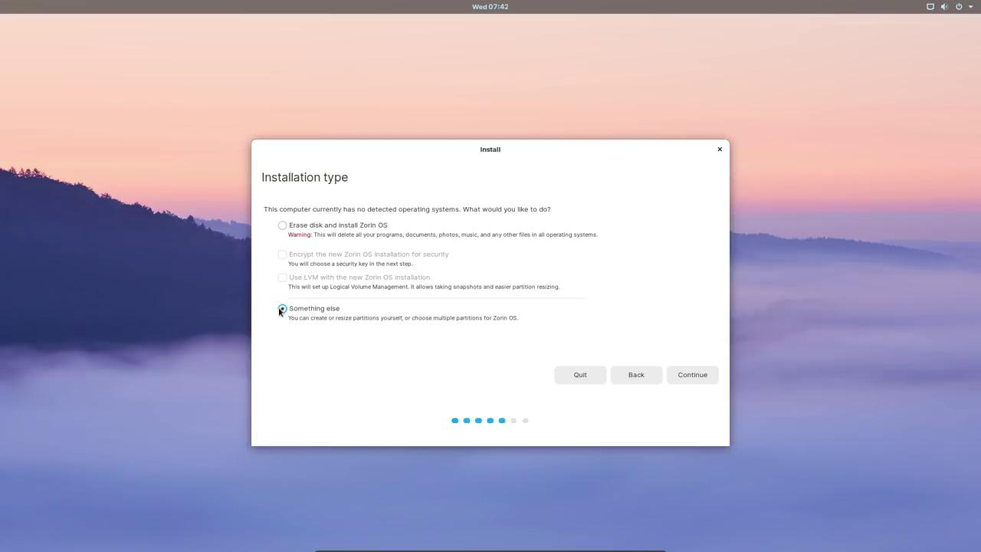
click(282, 225)
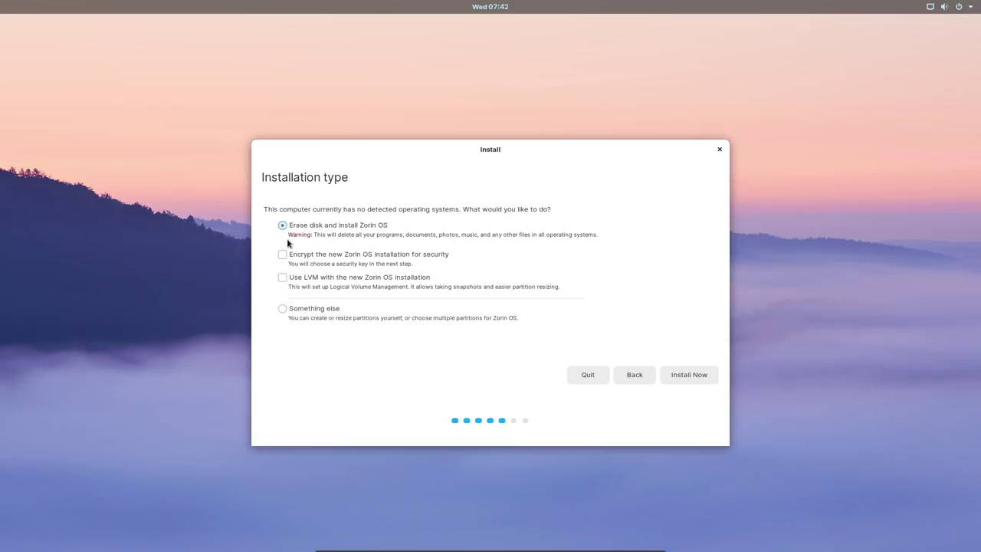
click(694, 374)
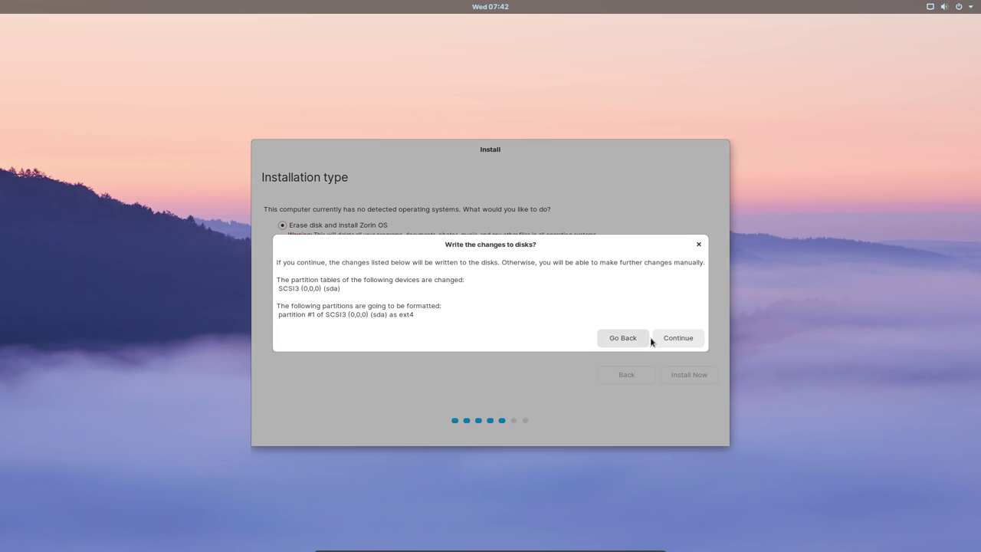
click(668, 341)
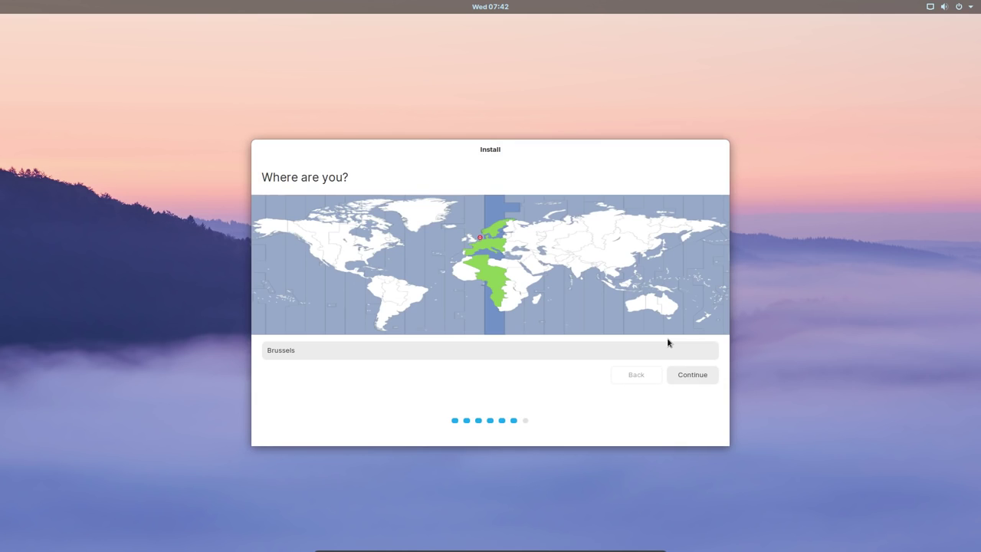
Accept Brussels and fill in the user's name, username and password fields.
click(689, 374)
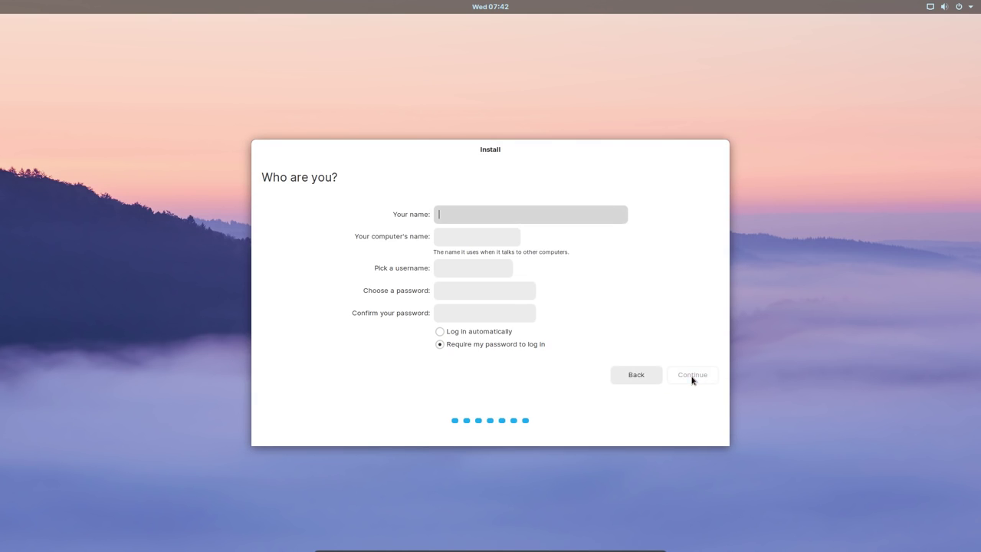
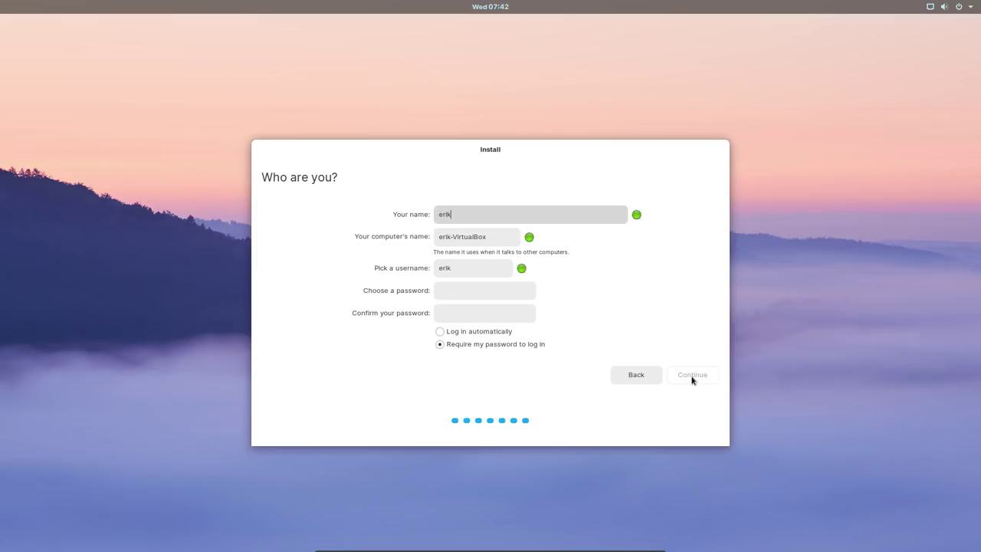
key(Tab)
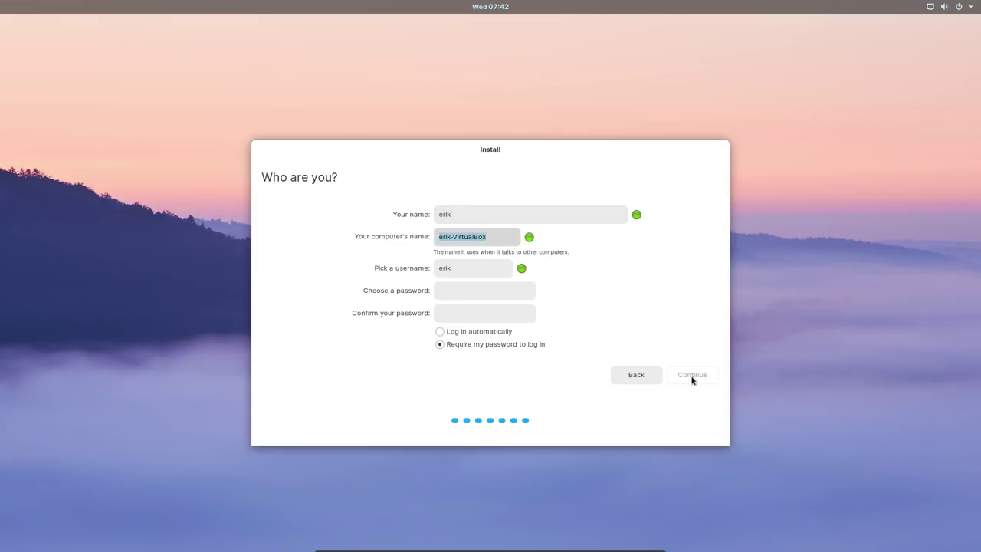
key(Tab)
key(Tab)
key(Tab)
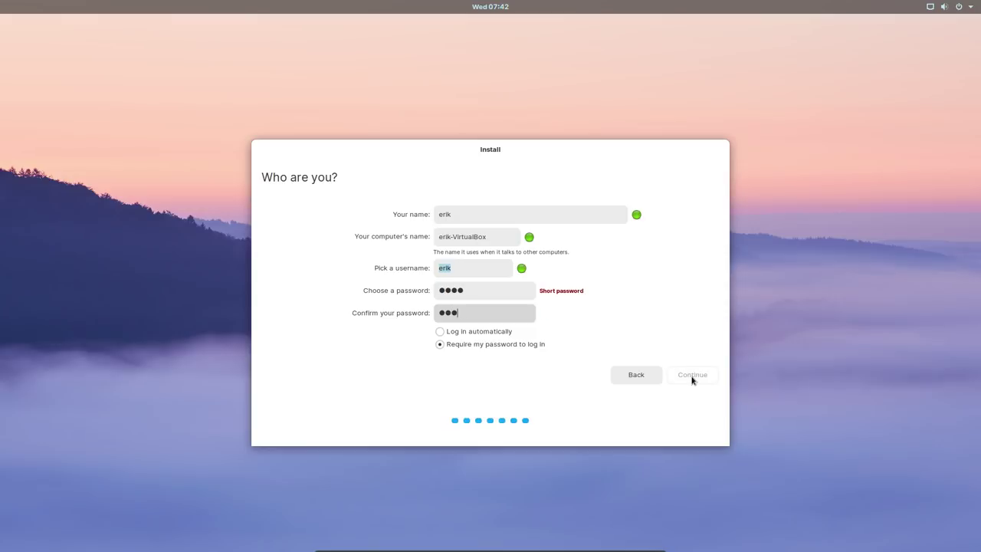
key(Tab)
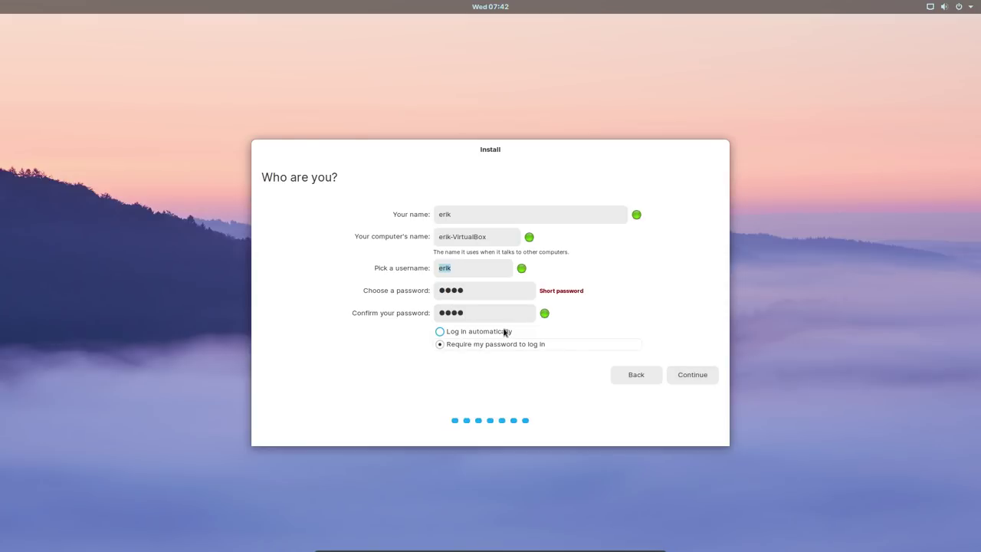
Keep 'Require my password to log in' selected and start the installation.
click(504, 331)
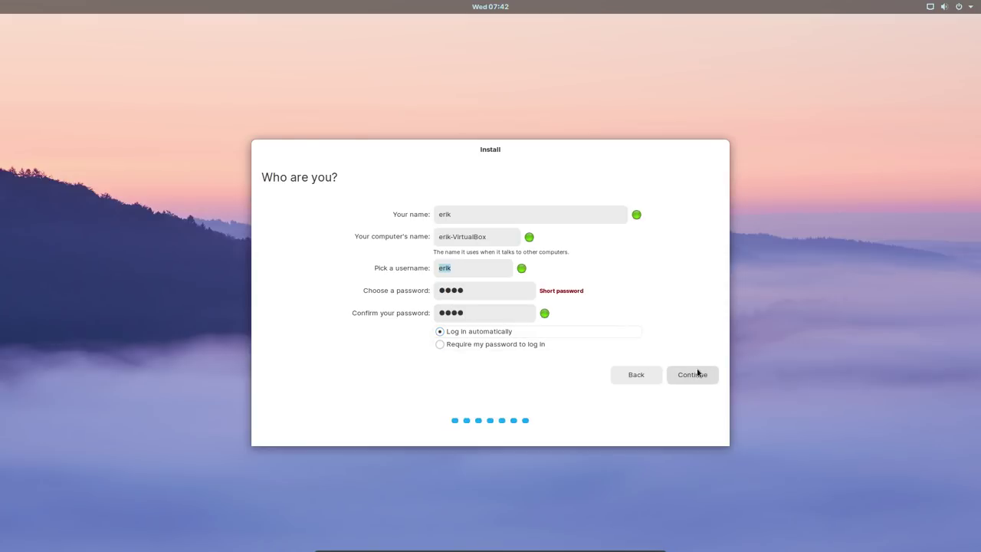
click(488, 345)
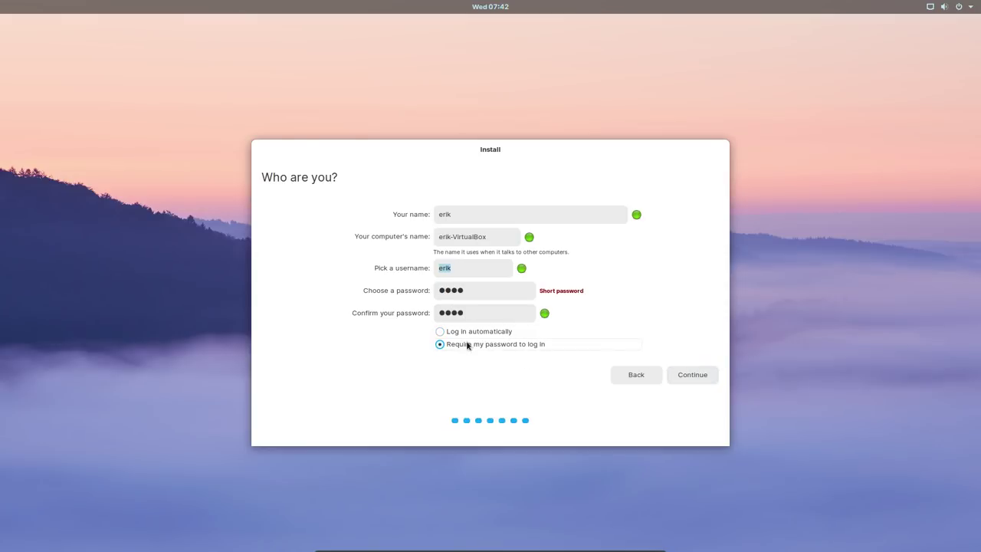
click(713, 373)
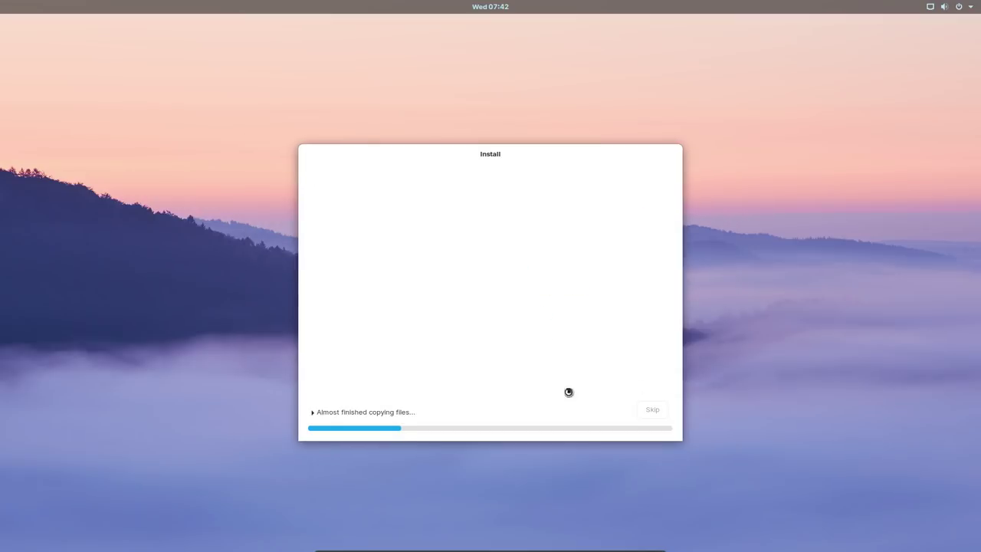
Expand the detailed installation log and scroll back through its output.
click(313, 412)
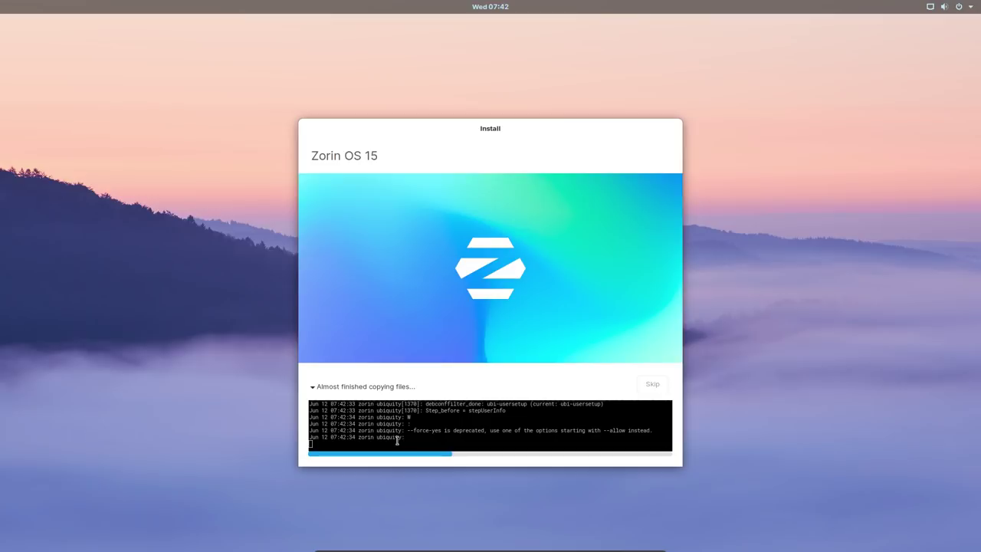
scroll(458, 418, up, 3)
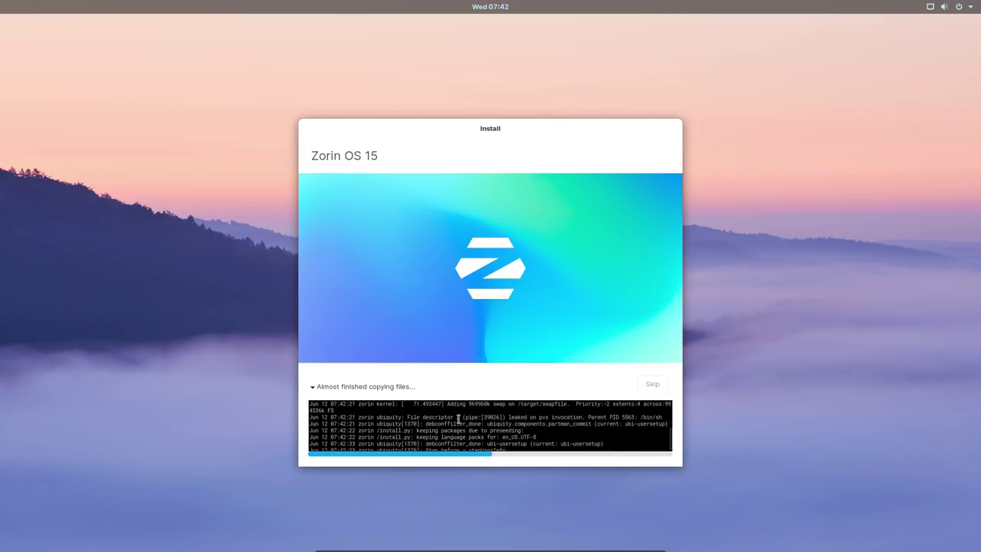
scroll(458, 418, up, 2)
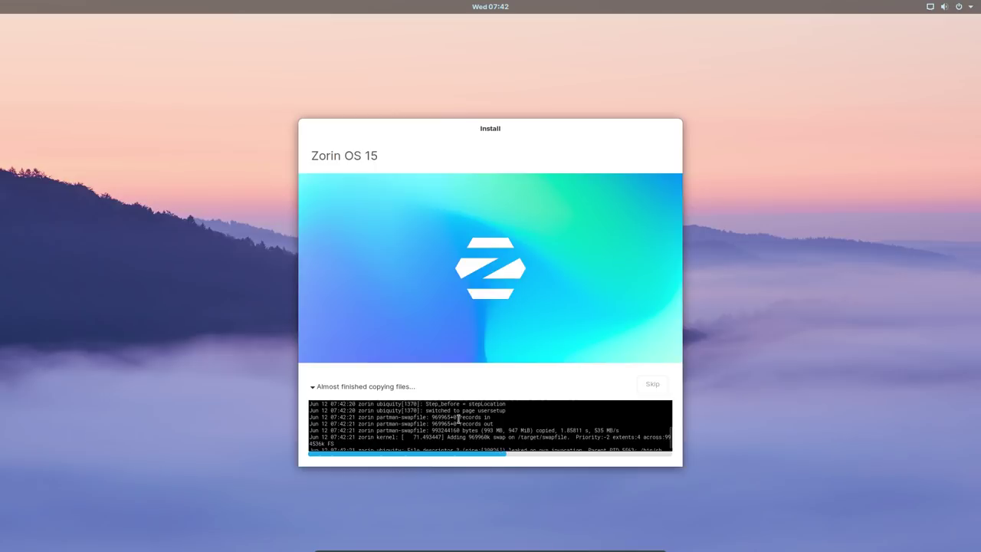
scroll(458, 418, up, 2)
scroll(458, 418, up, 2)
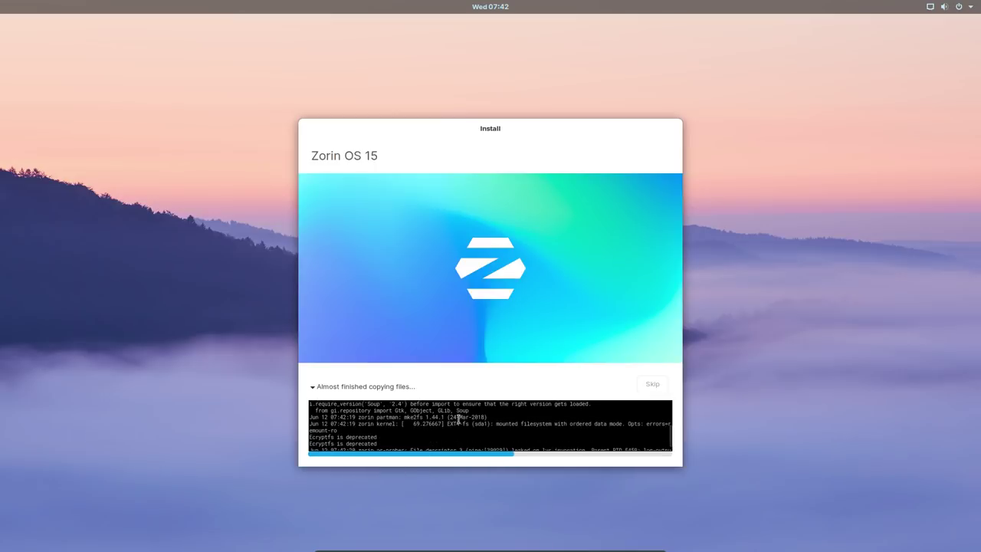
scroll(458, 419, up, 5)
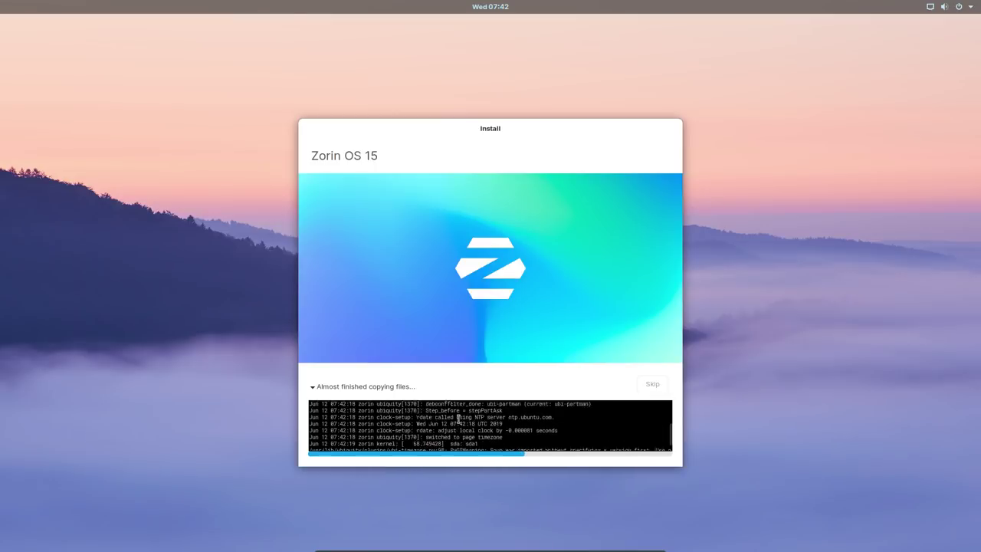
scroll(458, 419, up, 10)
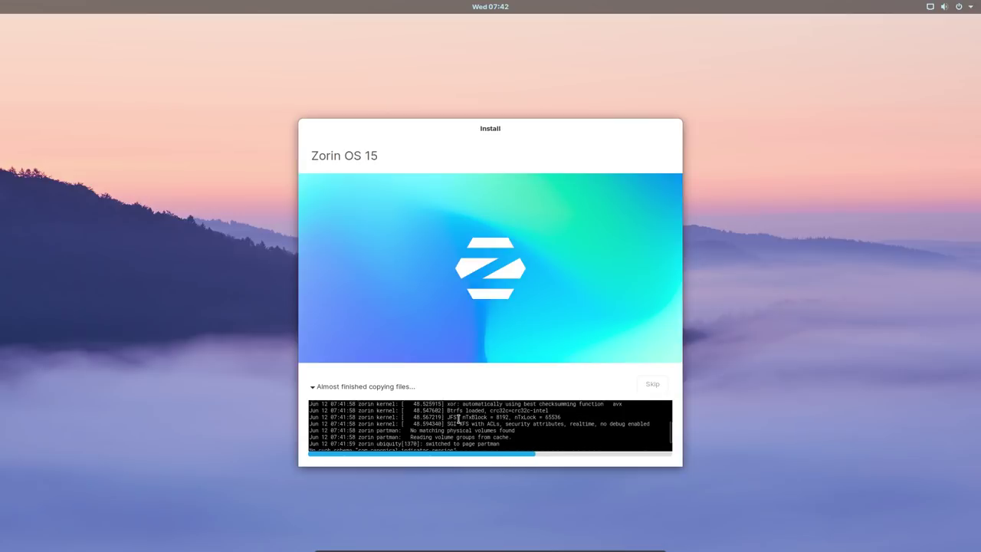
scroll(458, 418, up, 8)
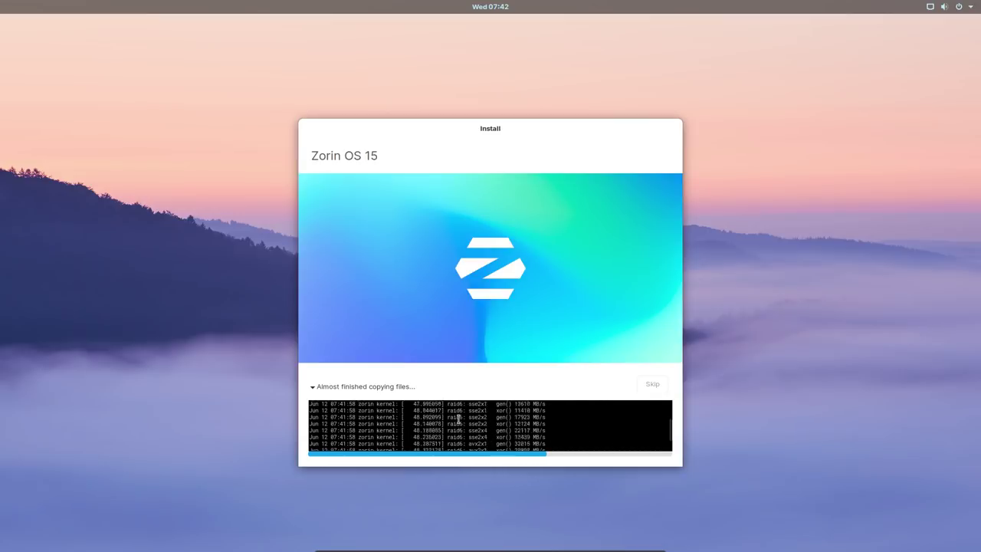
scroll(458, 419, up, 2)
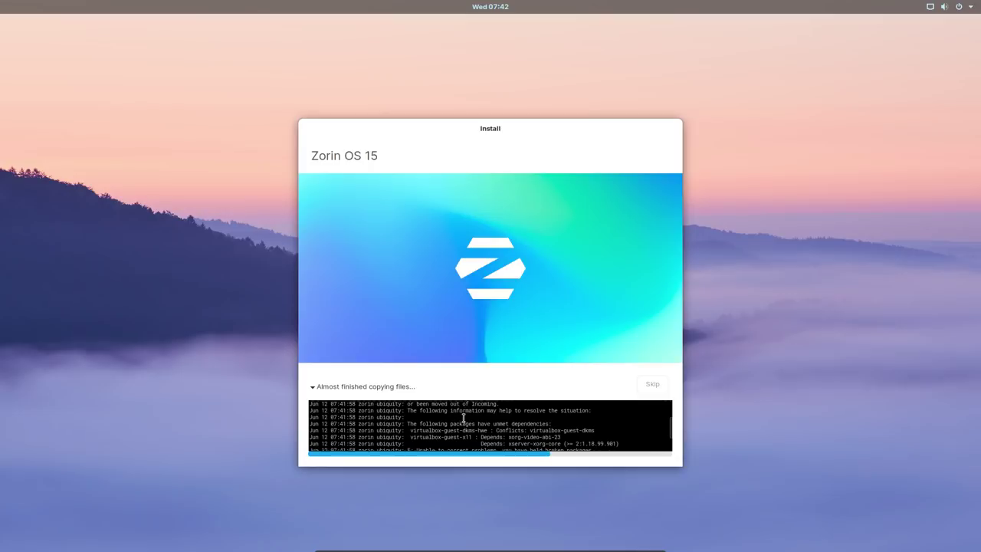
scroll(466, 417, up, 8)
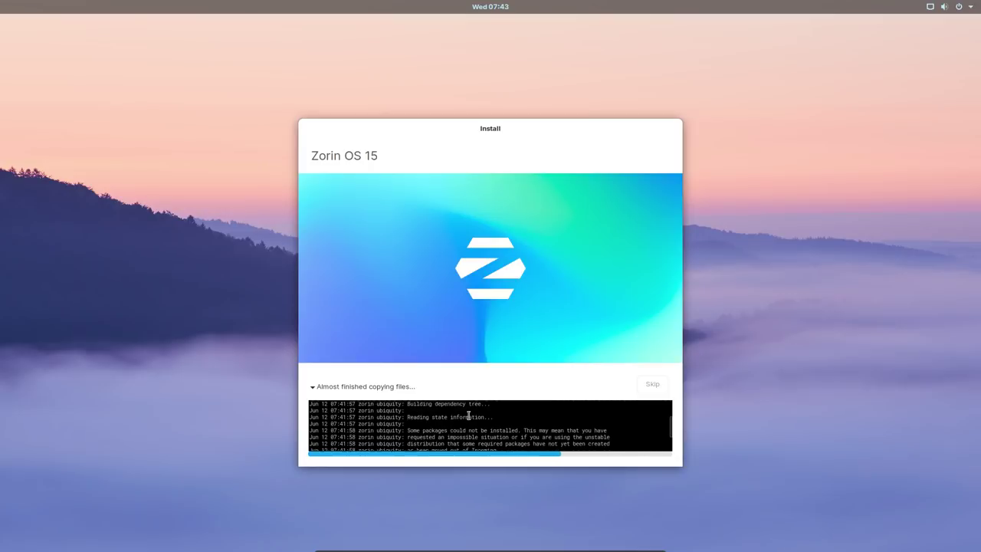
scroll(468, 415, up, 5)
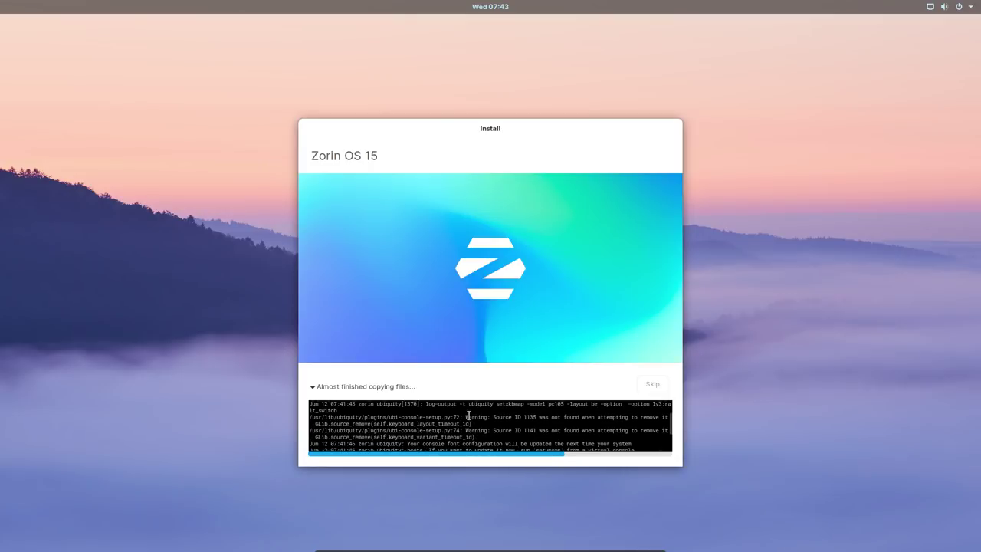
scroll(468, 415, up, 1)
Select the word setxkbmap in the log and keep scrolling through the output.
drag(497, 404, 524, 411)
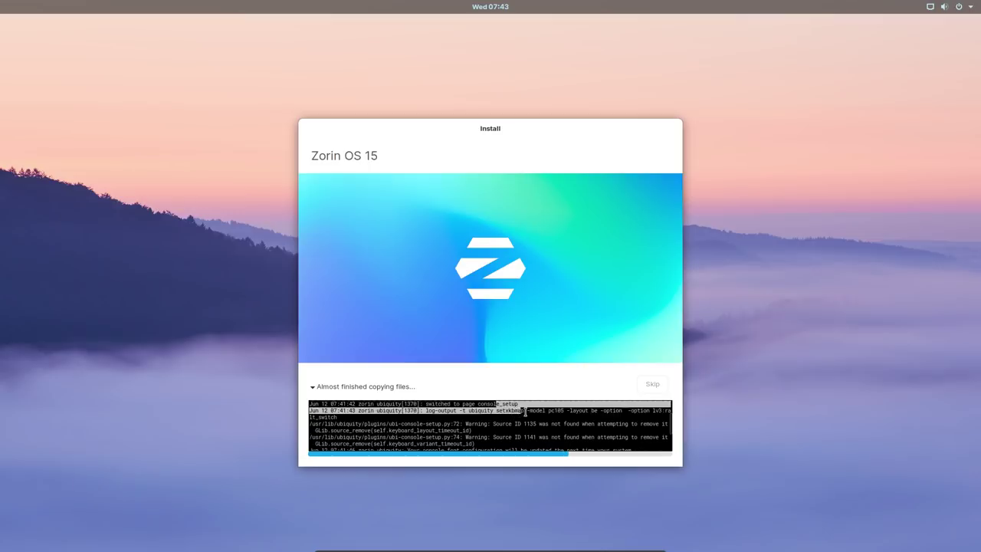
double_click(511, 411)
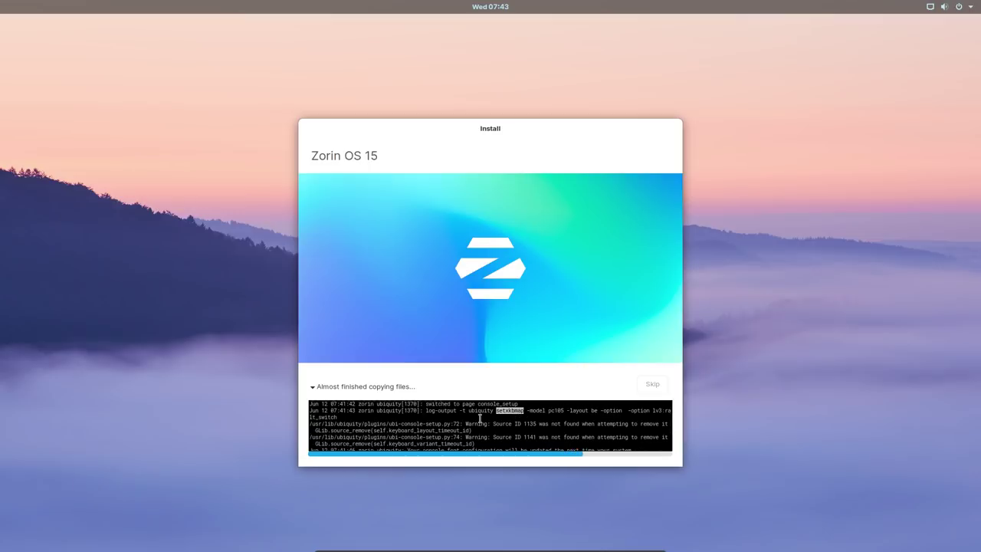
scroll(480, 418, up, 2)
scroll(480, 418, up, 2)
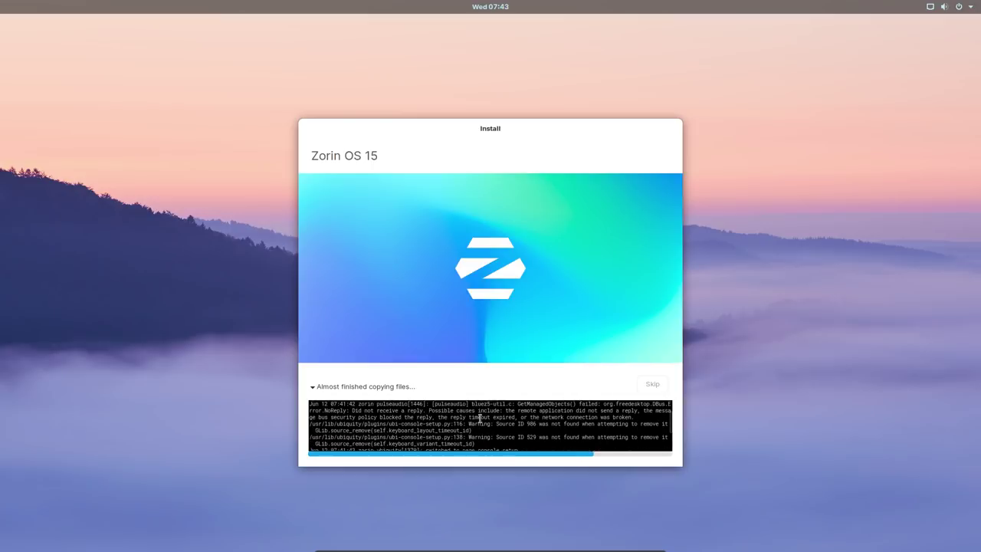
scroll(480, 417, up, 3)
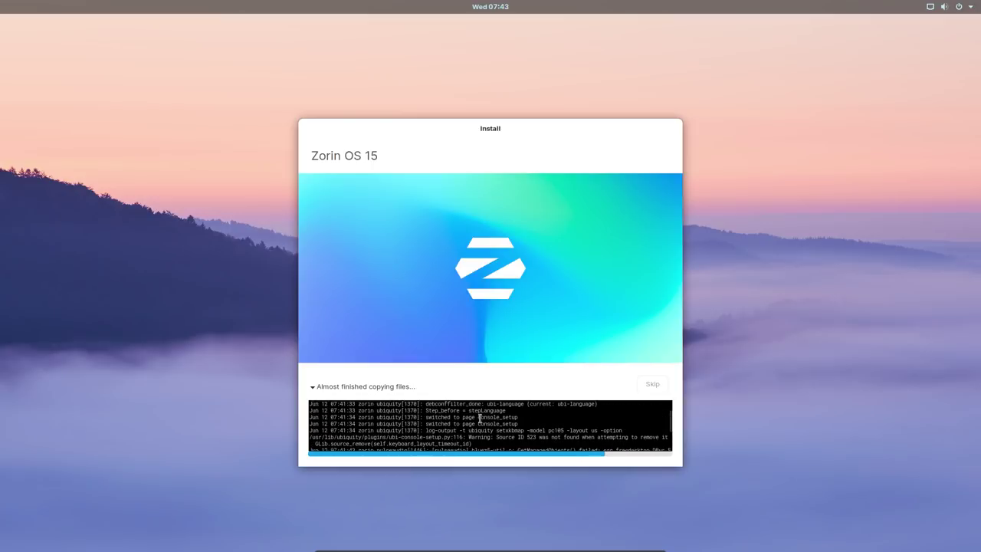
scroll(480, 418, up, 5)
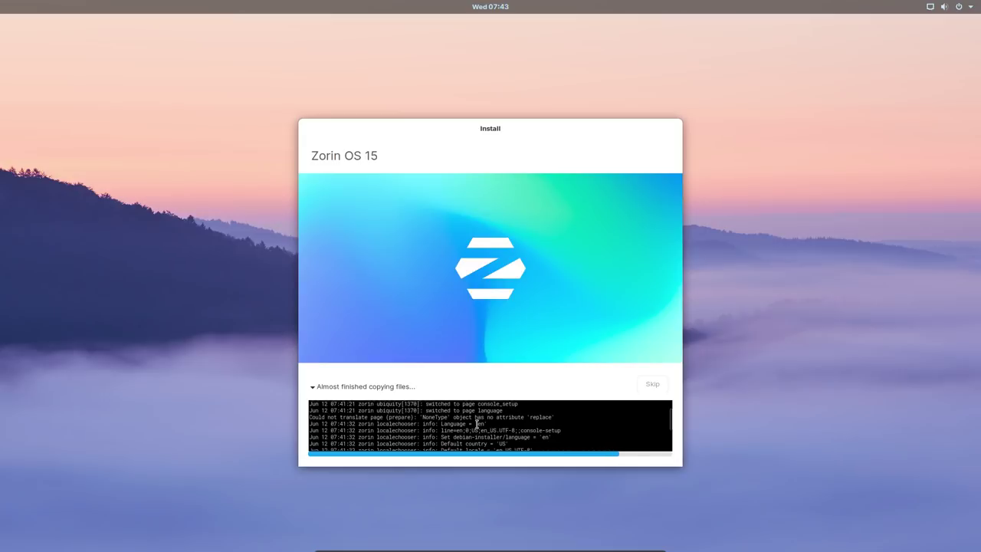
scroll(477, 423, up, 3)
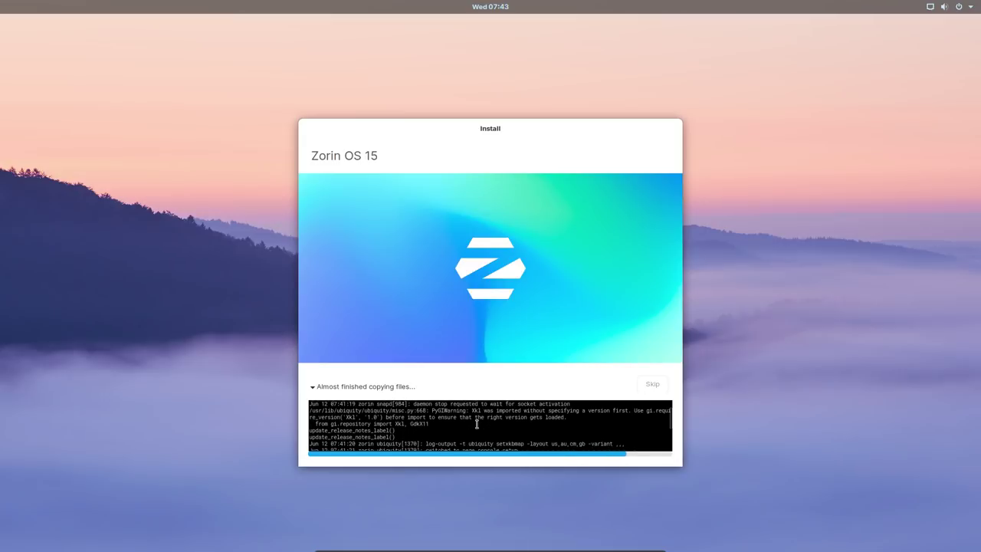
scroll(477, 424, up, 3)
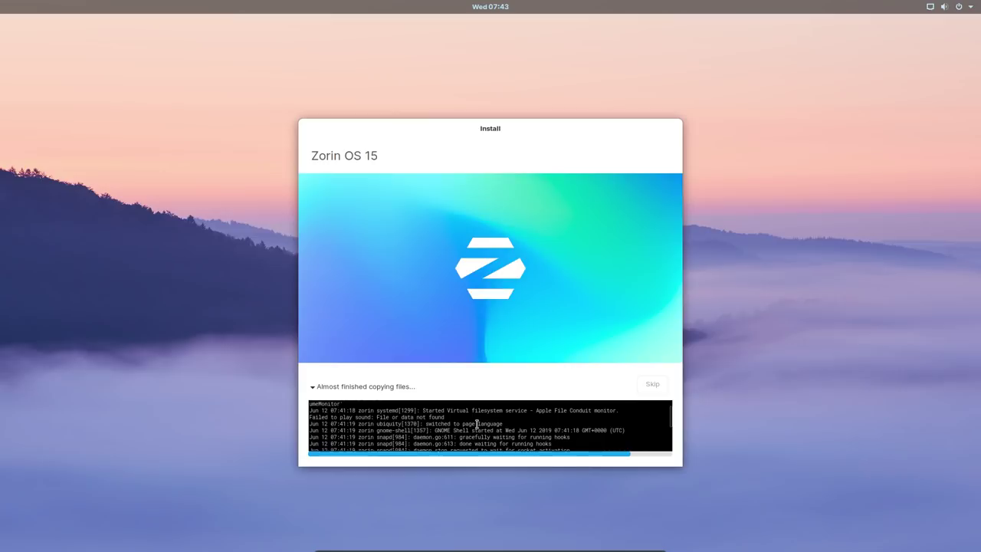
scroll(476, 424, up, 3)
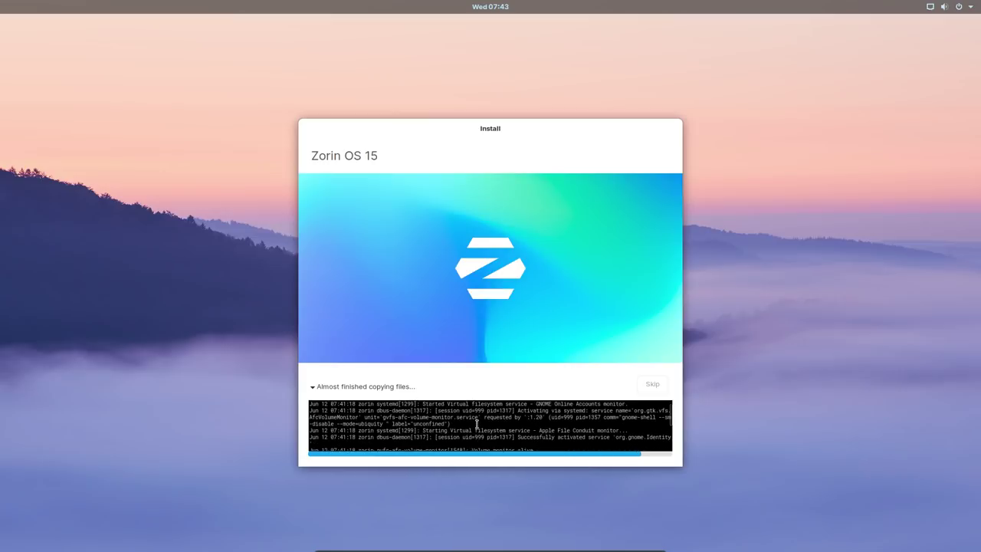
scroll(477, 423, up, 3)
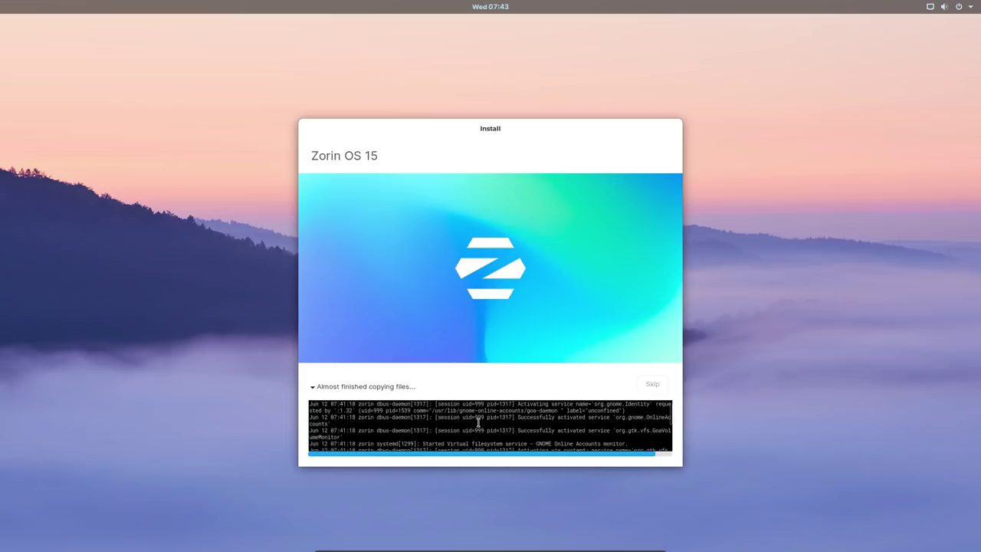
scroll(476, 432, up, 6)
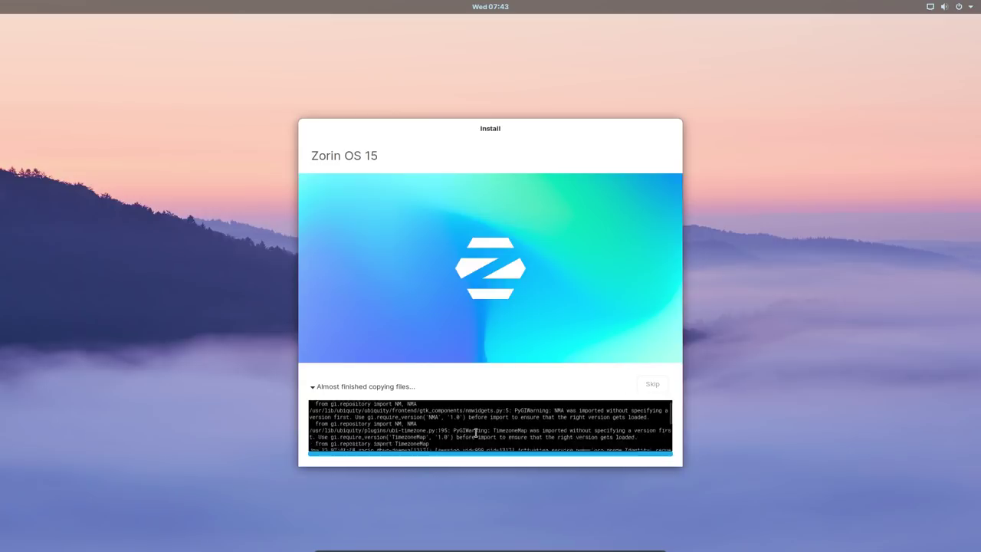
scroll(476, 432, up, 2)
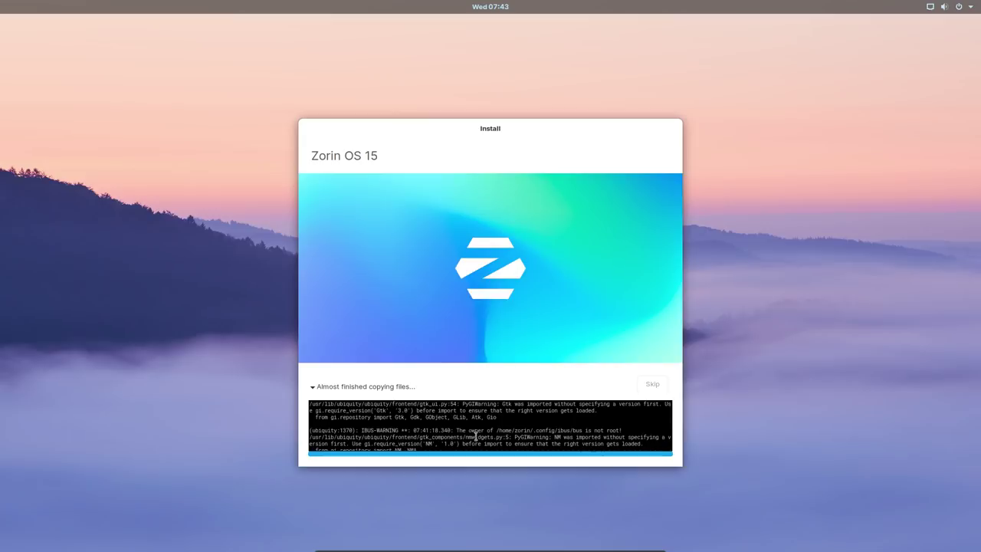
scroll(475, 433, down, 1)
scroll(475, 437, up, 1)
scroll(473, 437, down, 10)
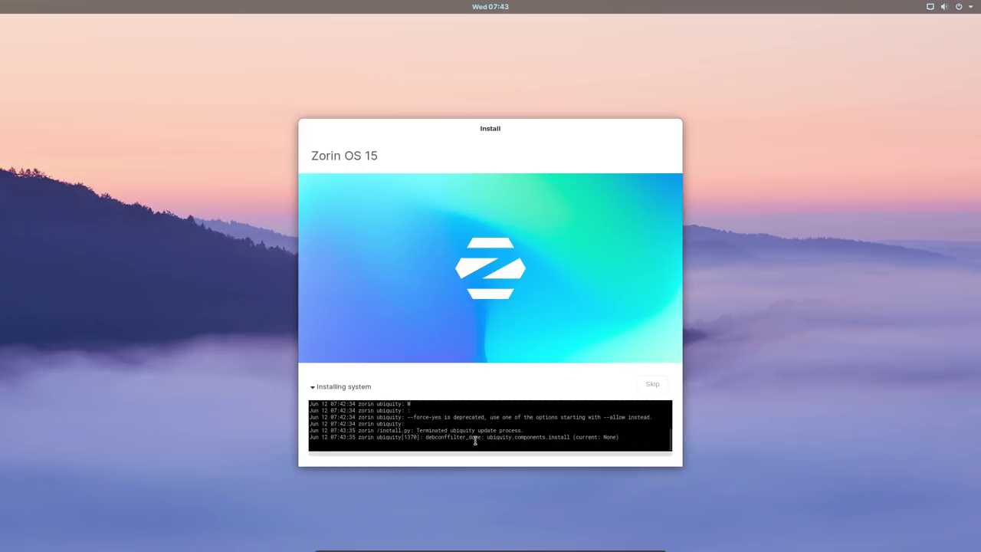
scroll(475, 440, up, 1)
scroll(475, 441, up, 1)
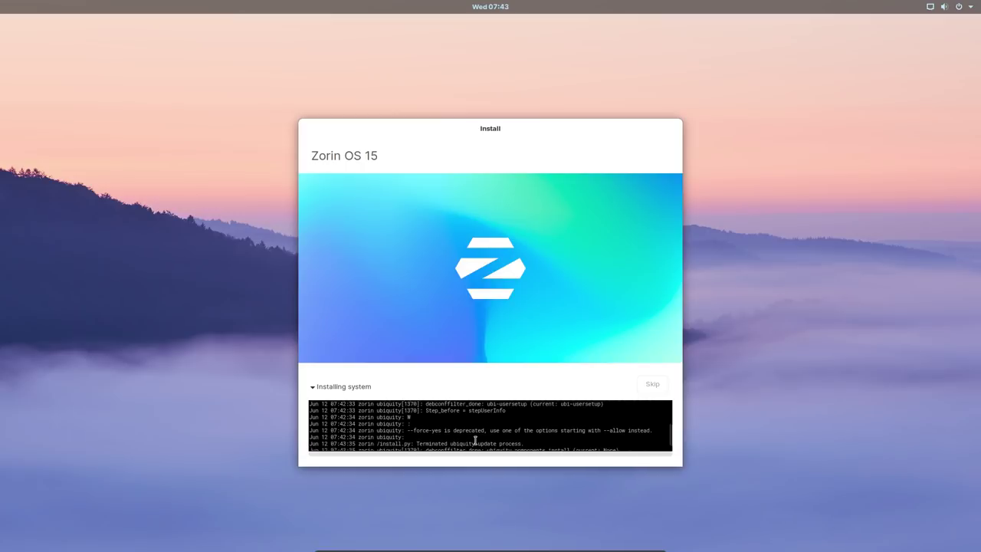
scroll(474, 440, up, 4)
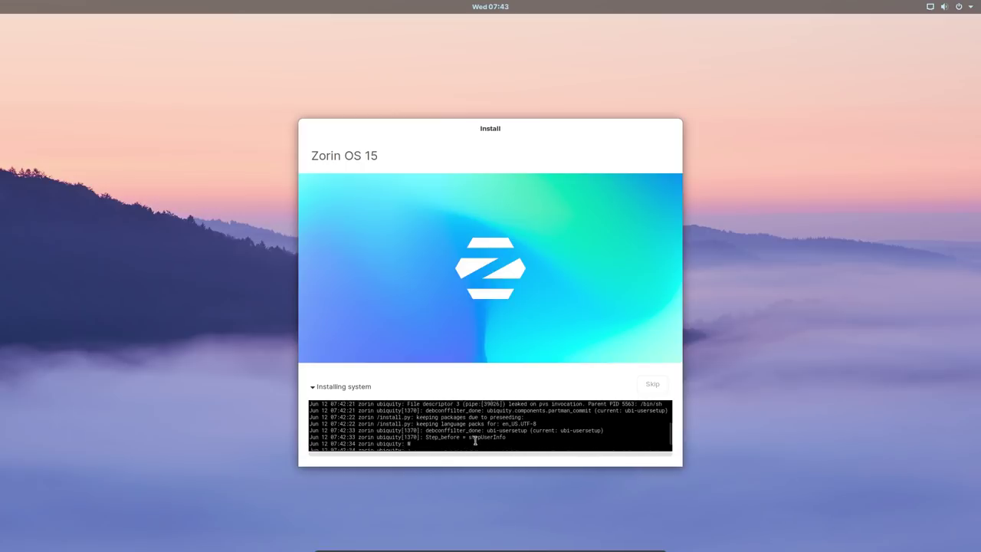
scroll(475, 440, up, 1)
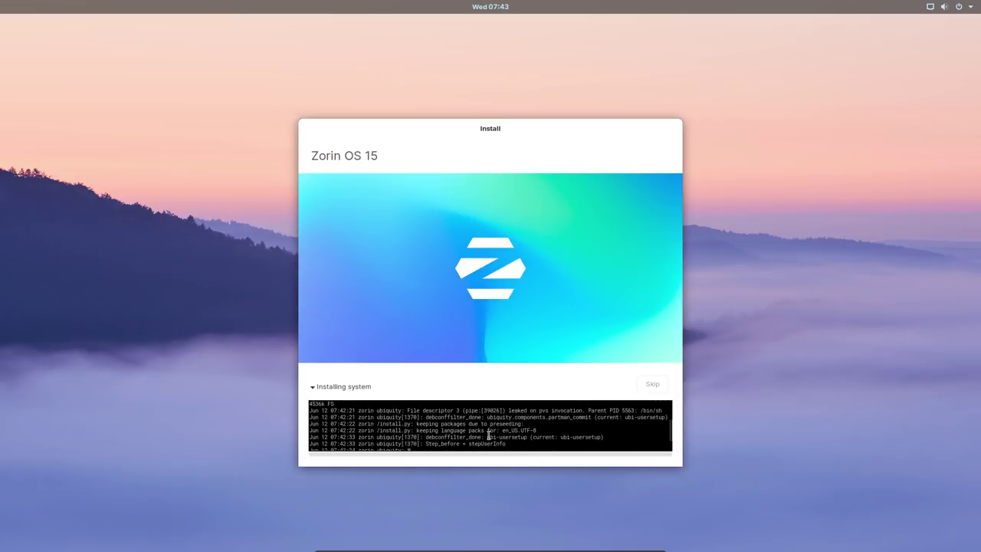
drag(488, 436, 529, 441)
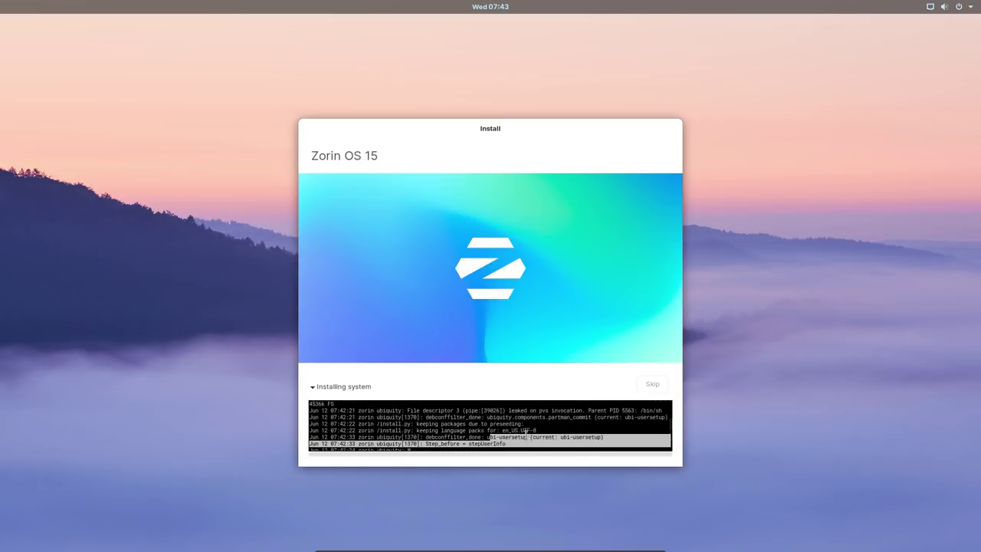
click(490, 438)
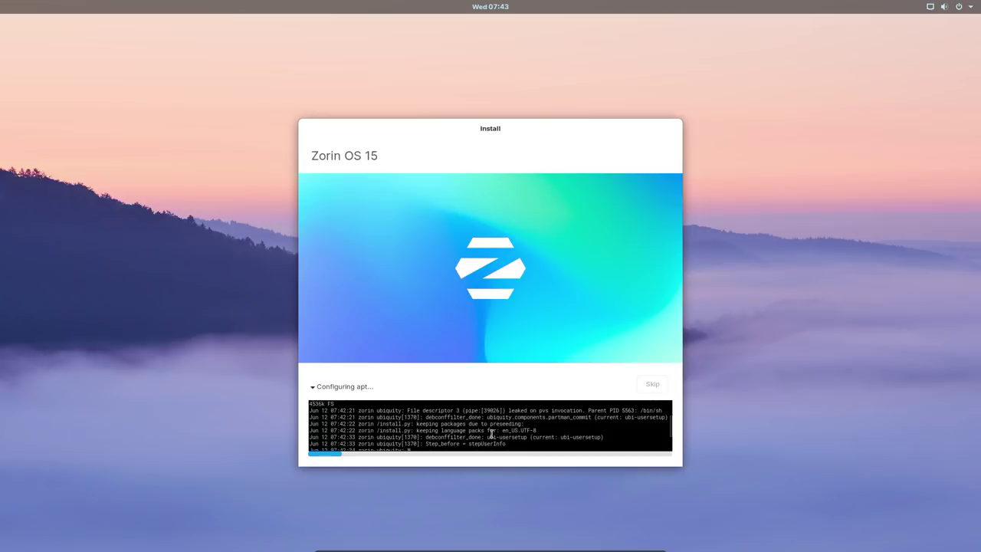
scroll(491, 434, up, 3)
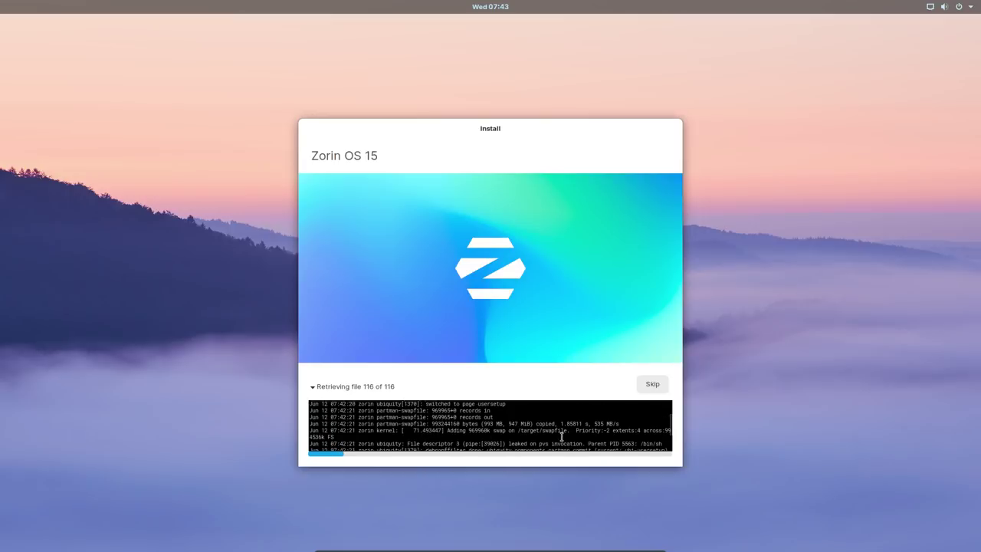
scroll(472, 435, up, 3)
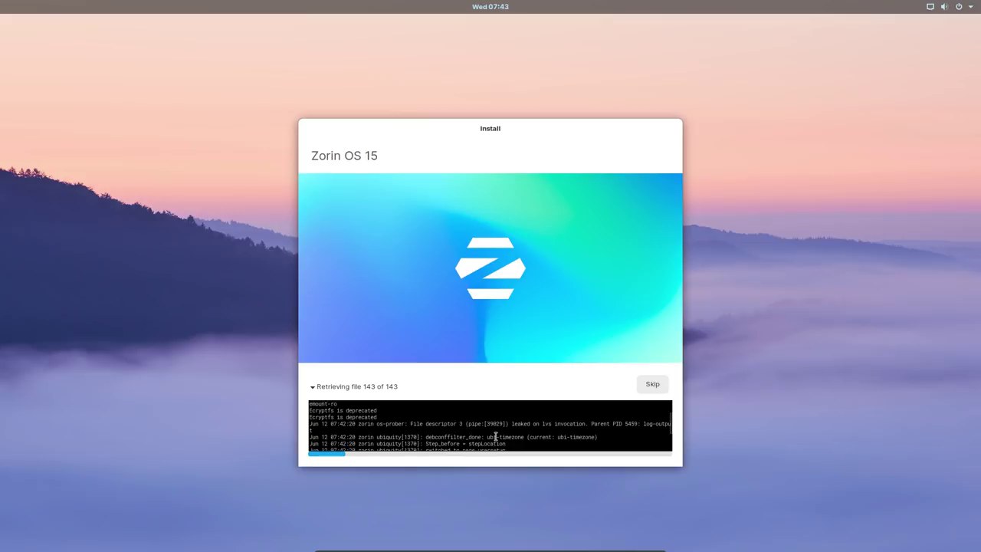
double_click(499, 436)
scroll(462, 433, up, 3)
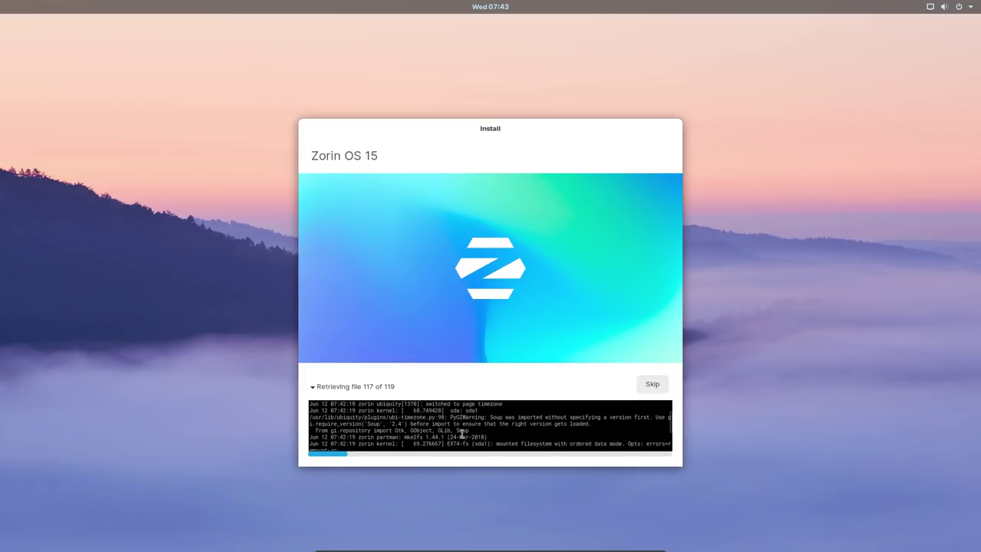
scroll(462, 434, up, 4)
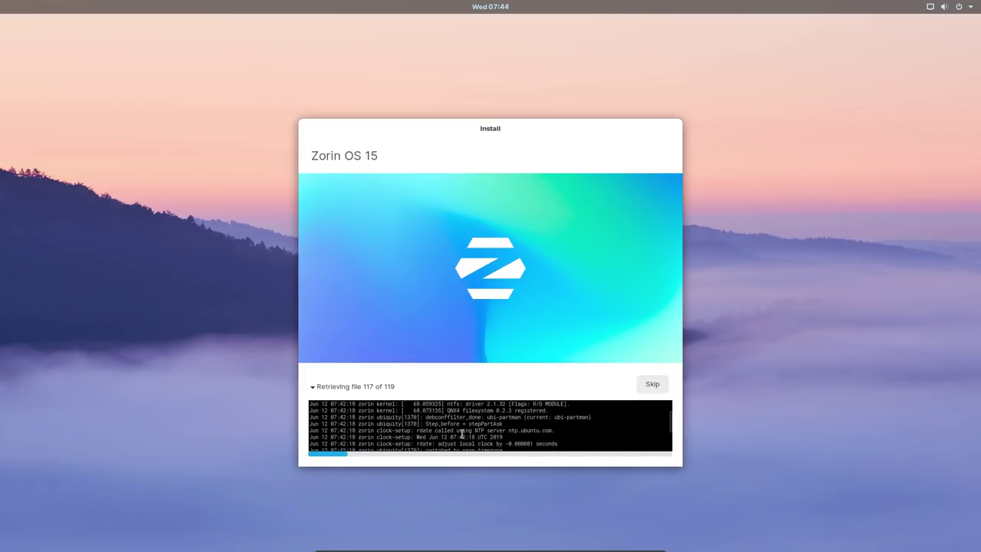
scroll(462, 434, up, 5)
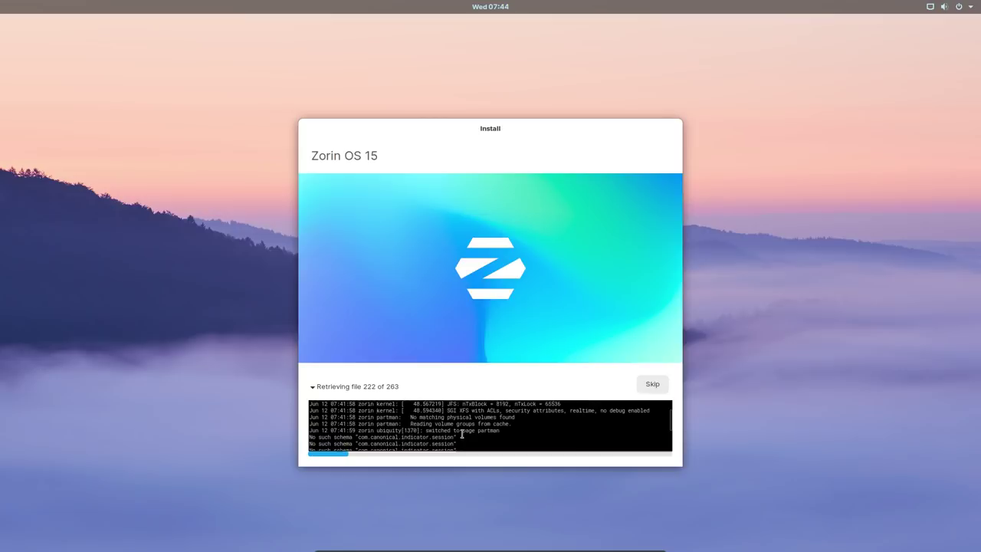
scroll(462, 433, up, 4)
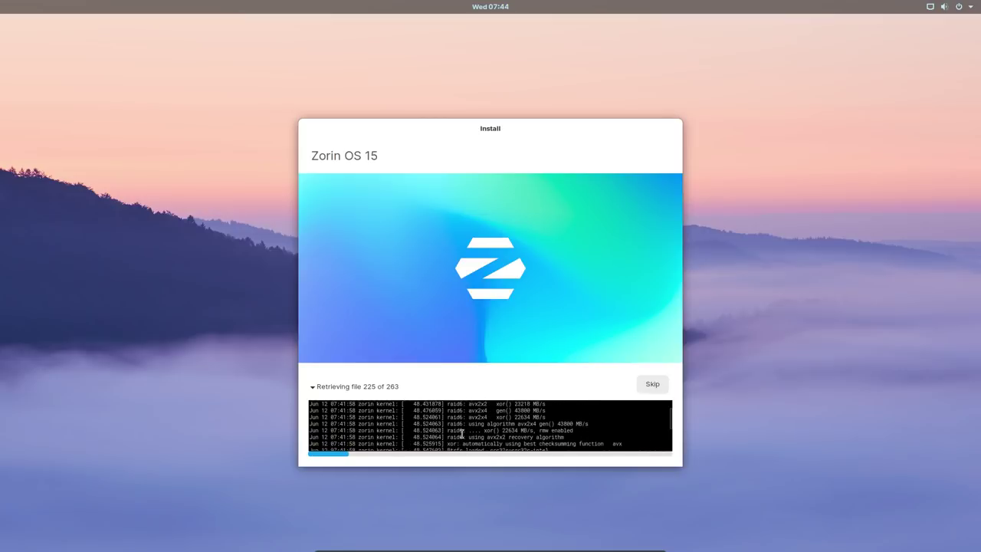
scroll(462, 433, up, 3)
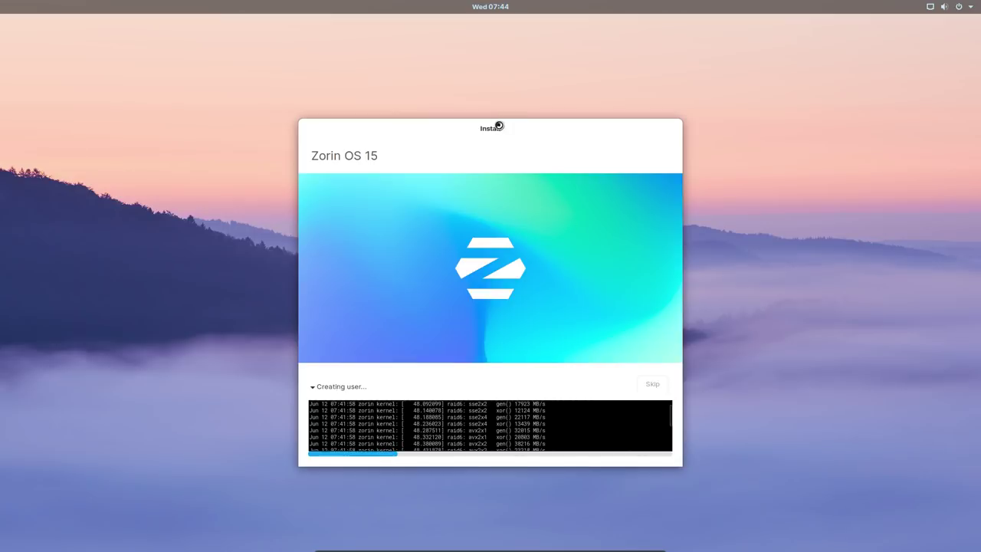
Move the installer window left of centre, briefly opening the calendar panel.
drag(499, 122, 416, 105)
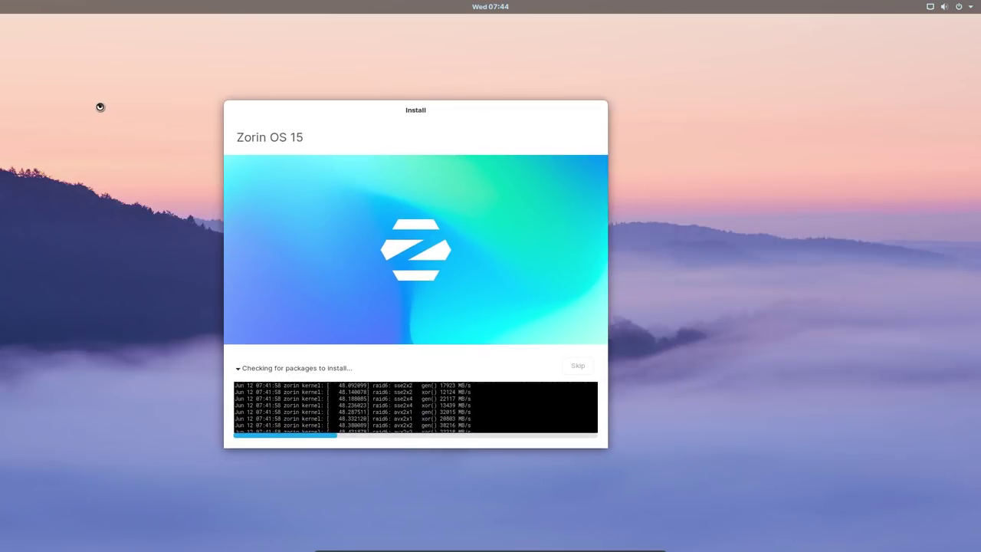
click(493, 8)
click(493, 8)
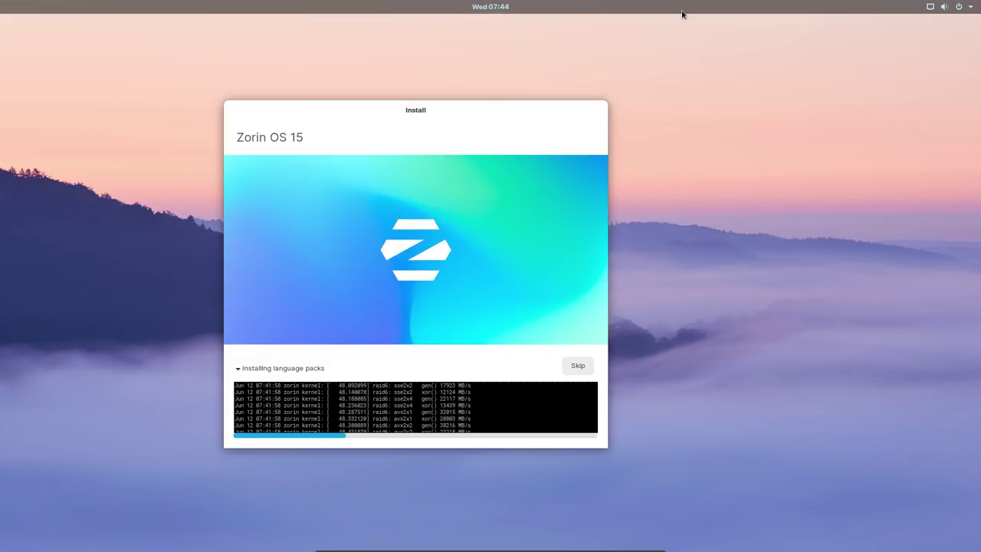
drag(412, 109, 451, 112)
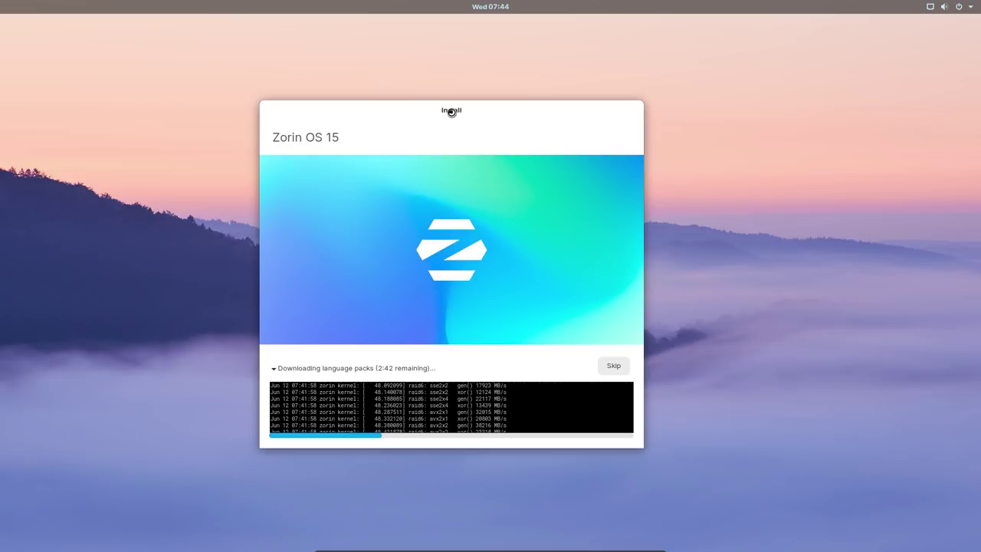
Open the system status menu, expand the user and wired connection options, then close it.
click(930, 11)
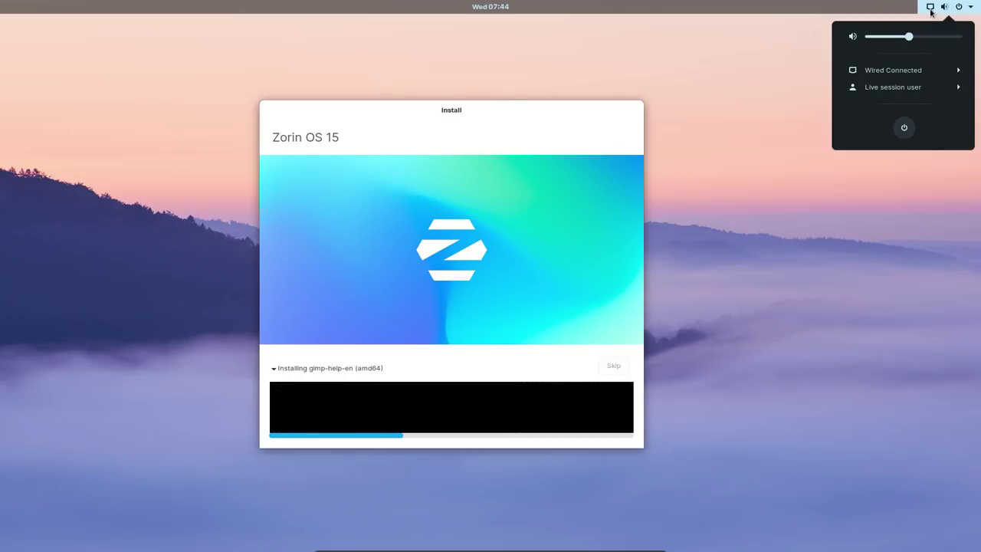
click(943, 87)
click(902, 70)
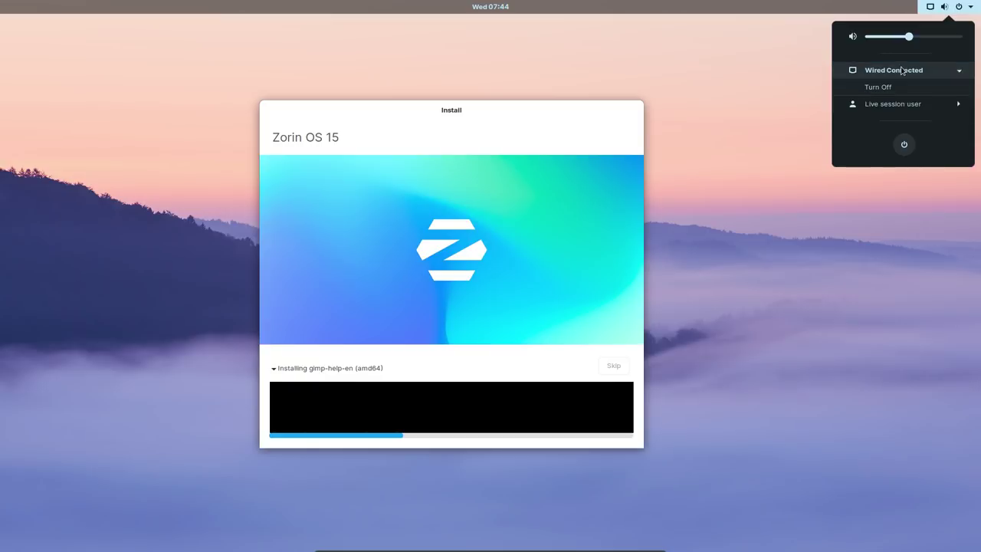
click(735, 59)
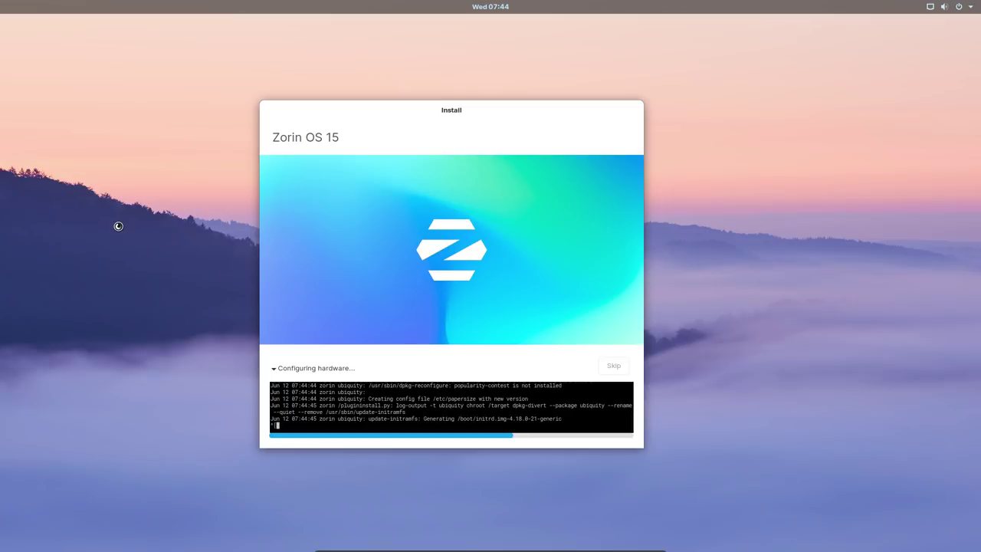
click(274, 367)
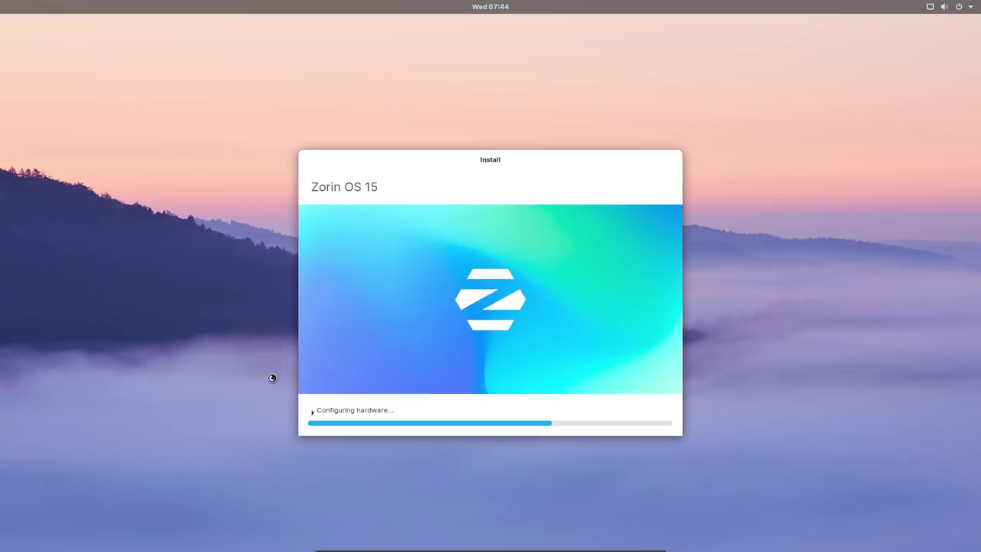
click(313, 411)
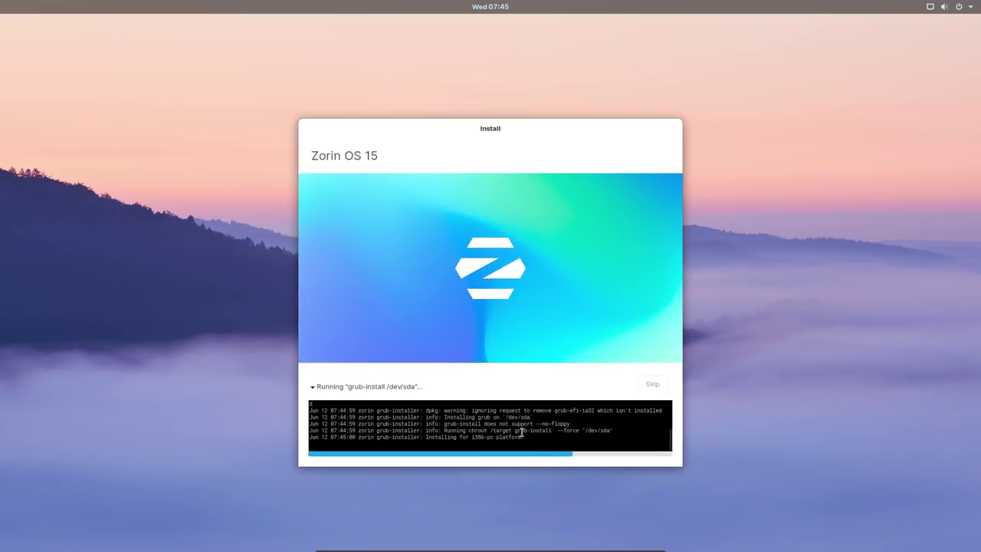
drag(554, 412, 604, 414)
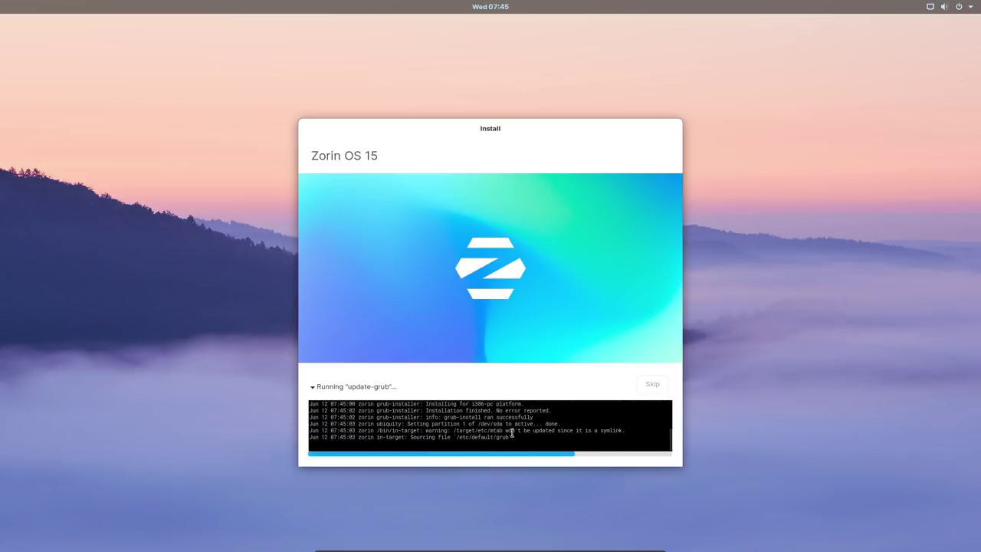
drag(473, 437, 516, 444)
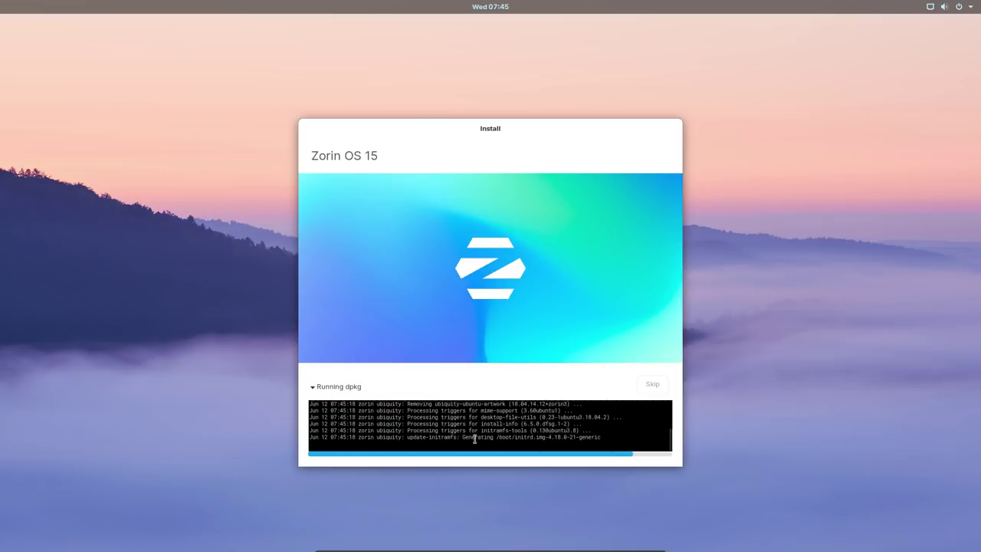
drag(416, 437, 460, 436)
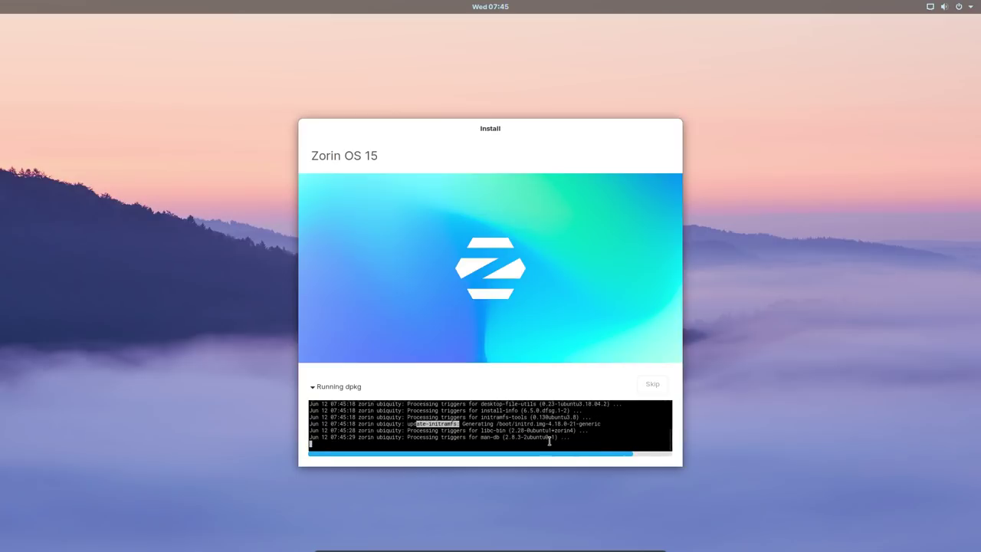
drag(554, 437, 502, 437)
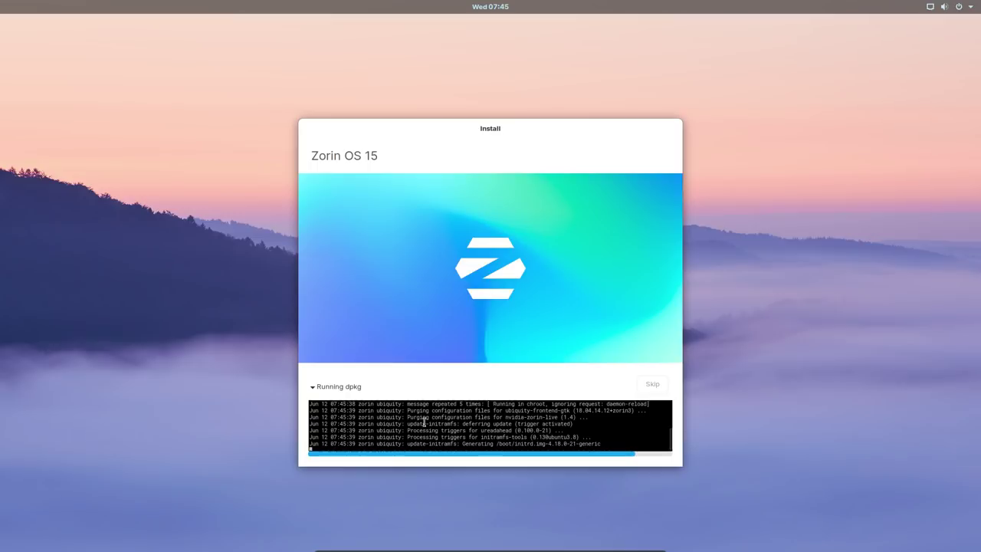
drag(425, 417, 575, 416)
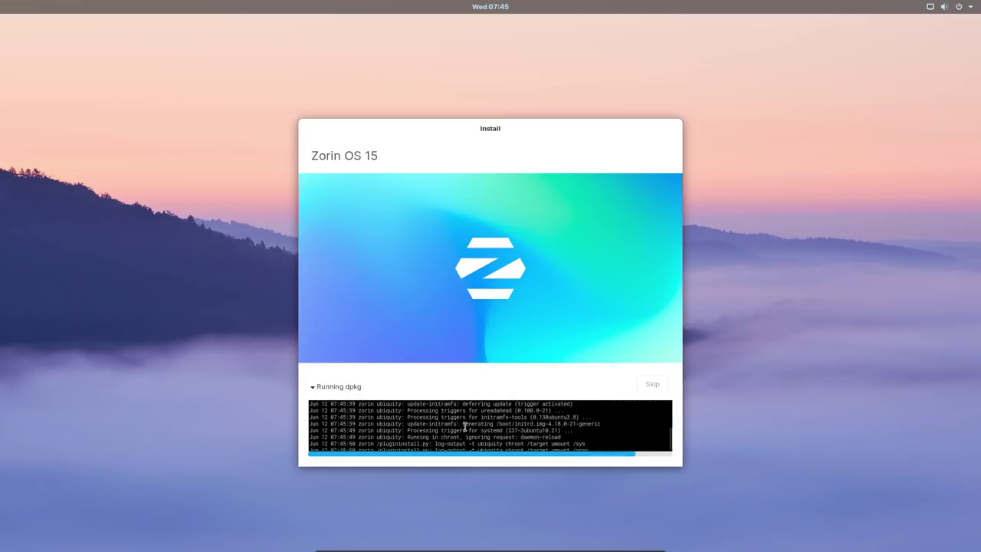
drag(456, 423, 609, 425)
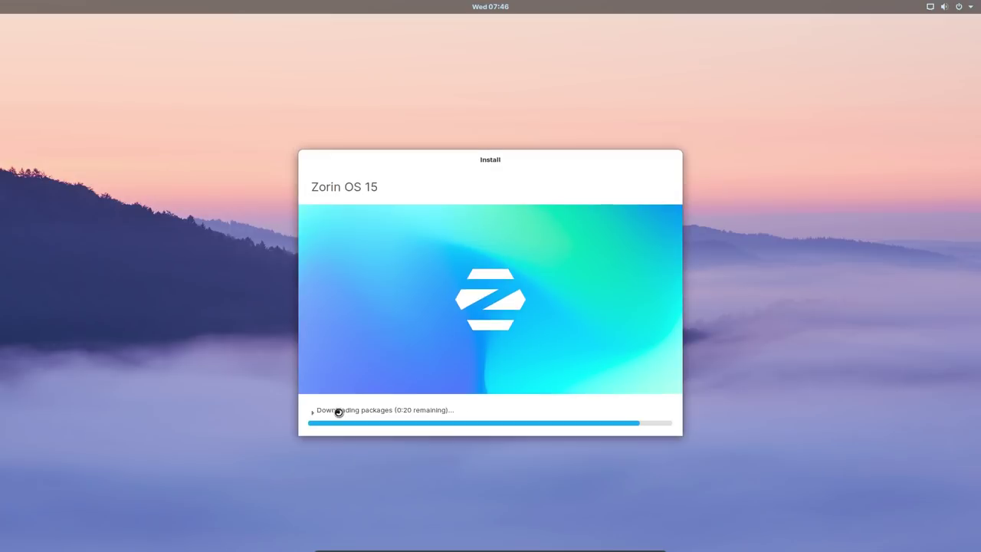
Re-expand the log, select the final mount command line, and skip the remaining package downloads.
click(313, 386)
click(313, 411)
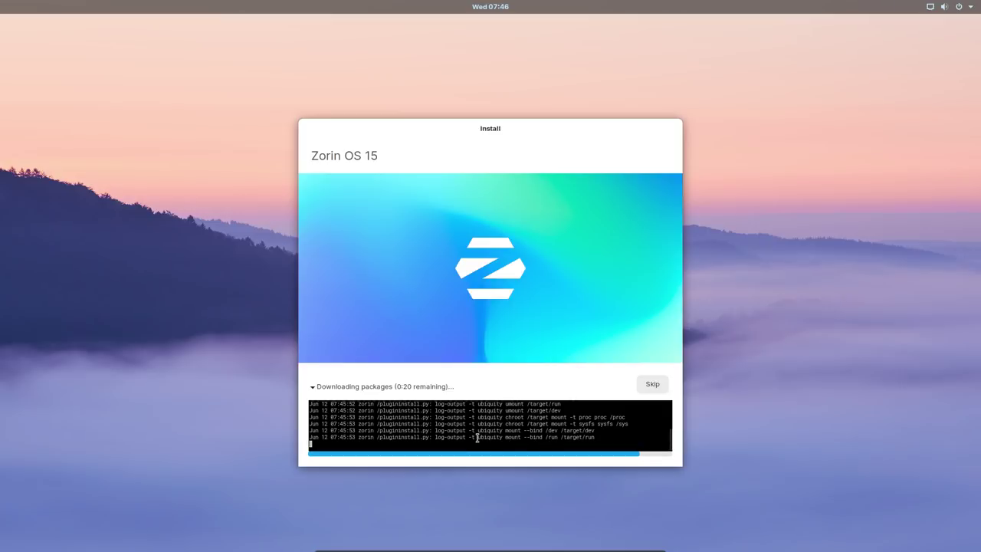
drag(474, 438, 596, 438)
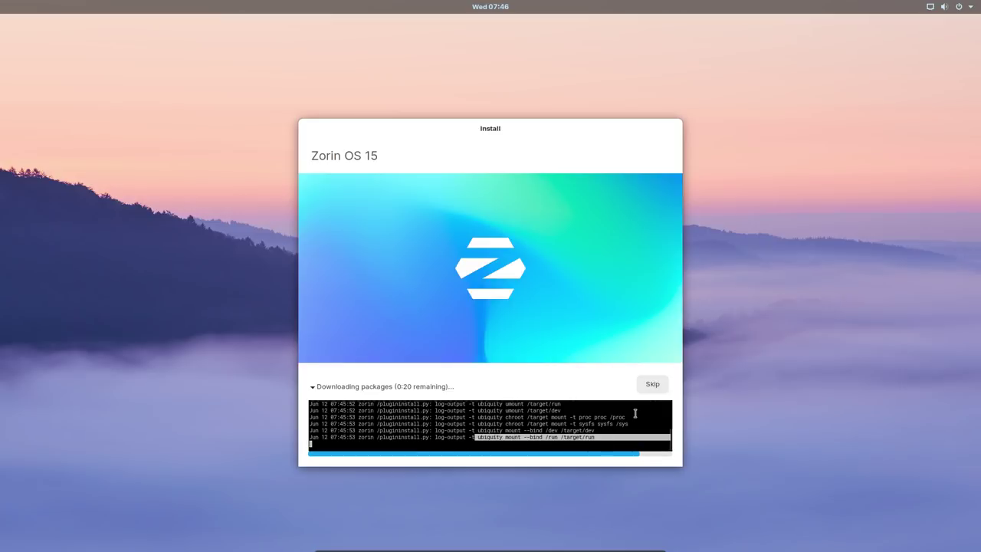
click(651, 385)
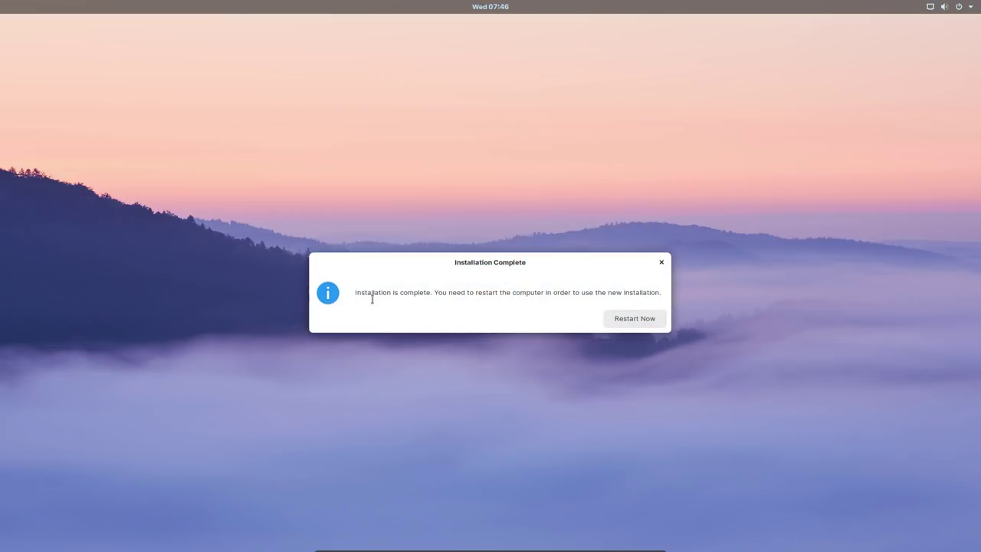
Choose Restart Now after installation and confirm the medium-removal prompt to reboot into Zorin OS 15.
click(642, 322)
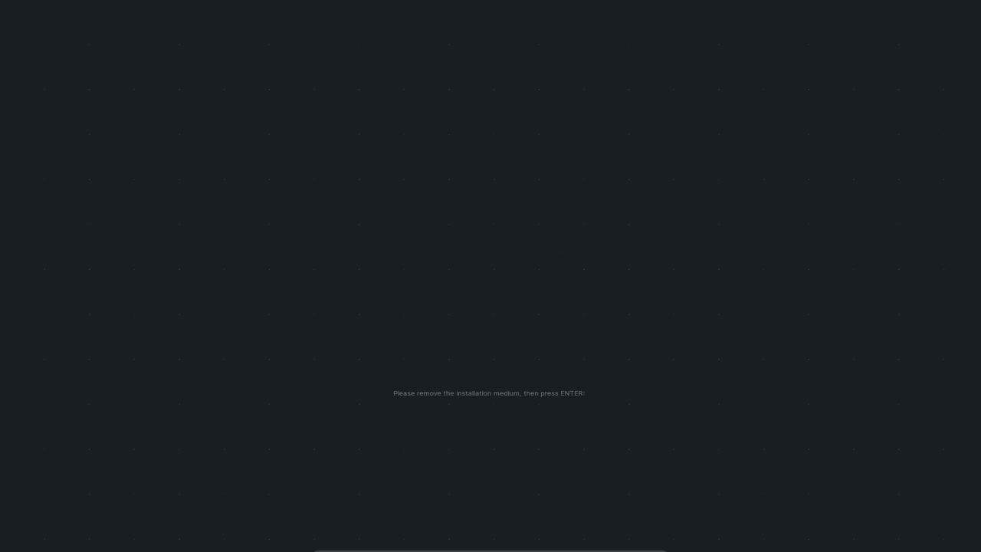
key(Return)
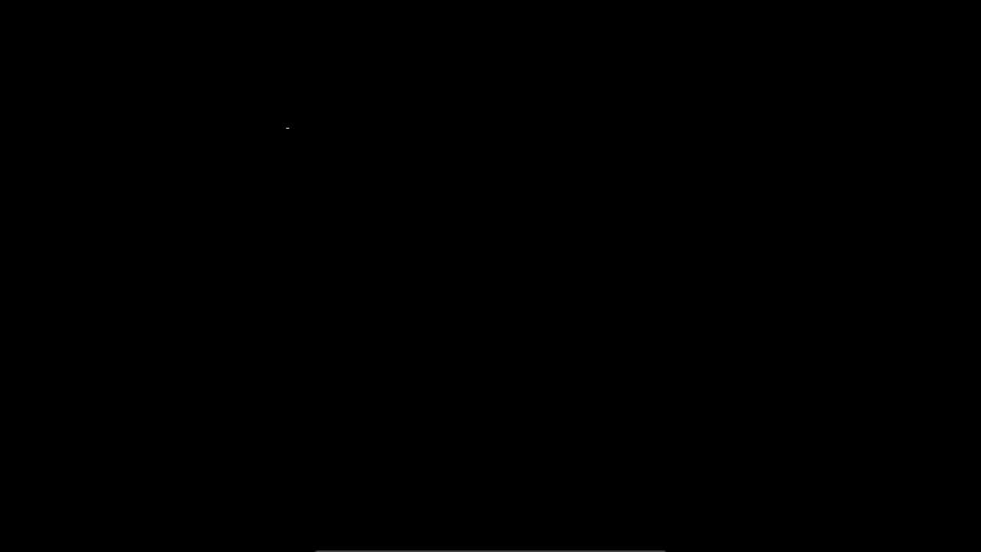
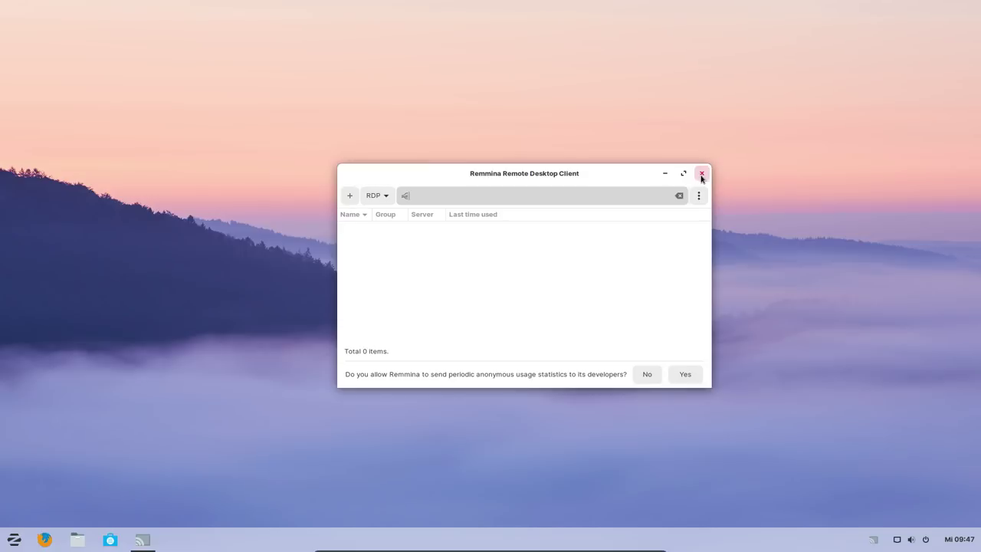
Close Remmina and browse the Office apps in the application menu.
click(701, 174)
click(14, 542)
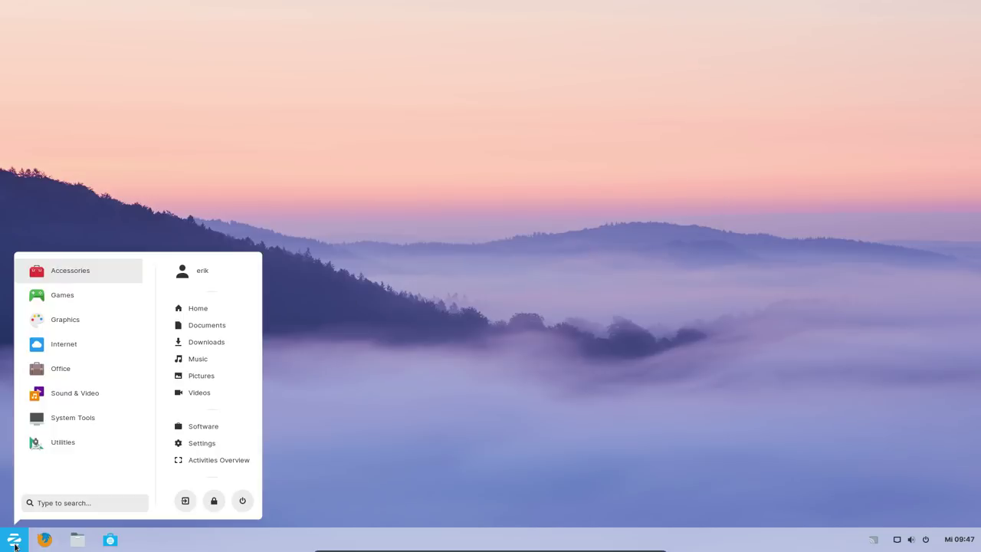
click(48, 369)
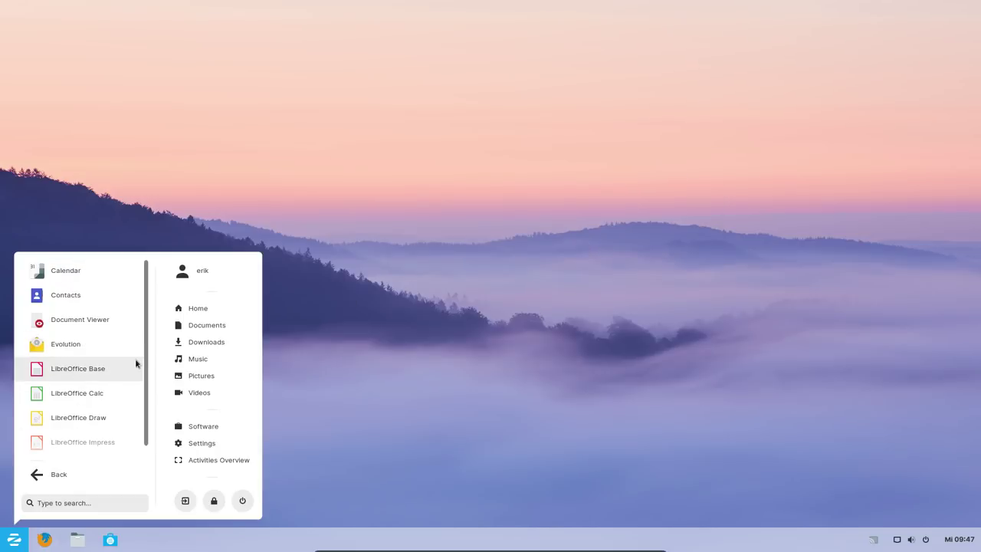
scroll(146, 361, down, 1)
click(65, 484)
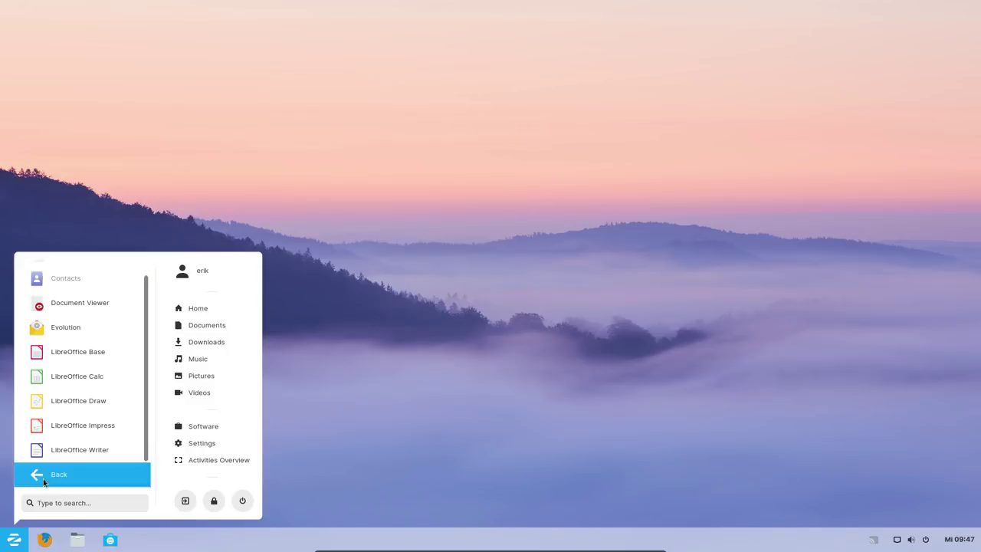
Browse Sound & Video and System Tools, then launch Zorin Appearance and move it top-right.
click(52, 399)
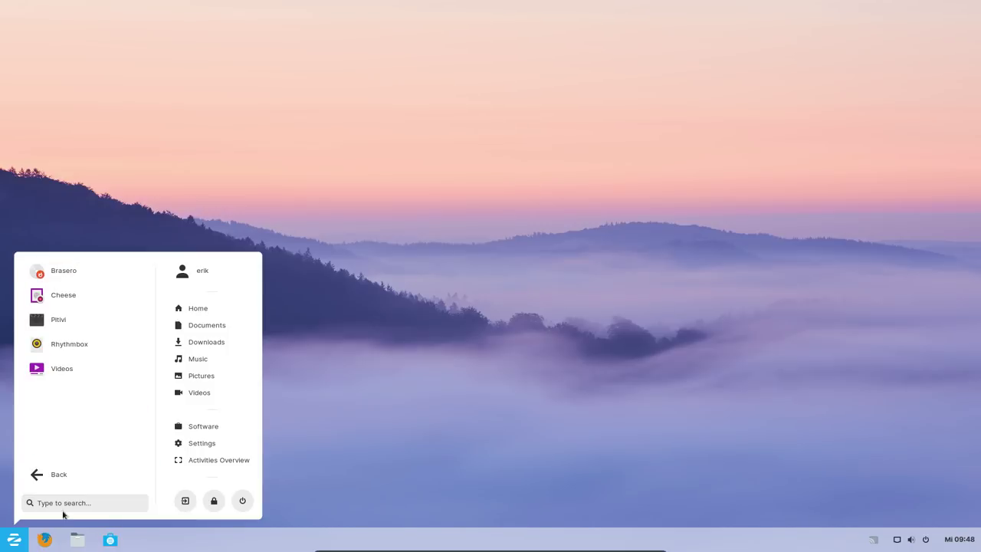
click(54, 473)
click(66, 418)
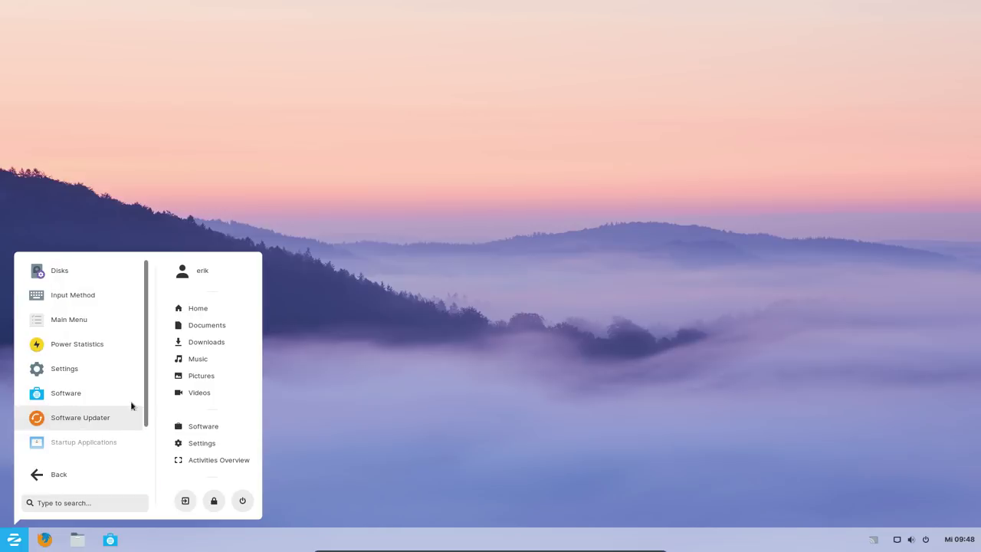
scroll(85, 448, down, 1)
click(85, 425)
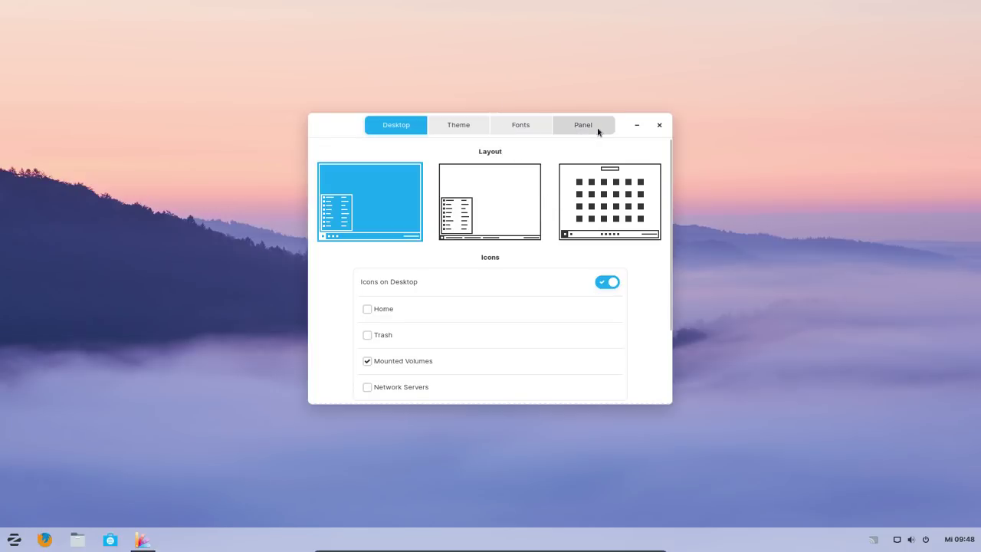
drag(624, 124, 913, 72)
Browse the Utilities apps in the app menu, then launch the Software store.
click(9, 539)
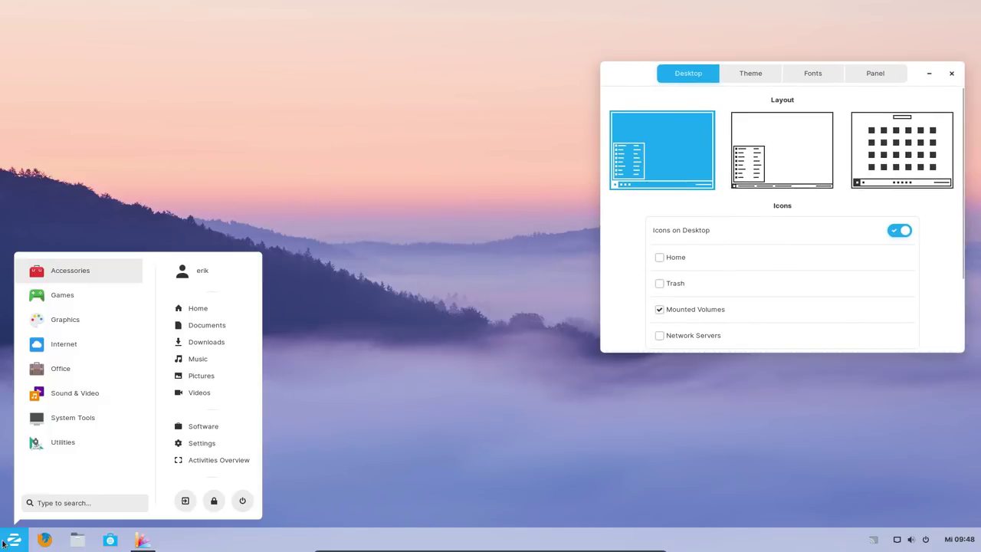
click(69, 443)
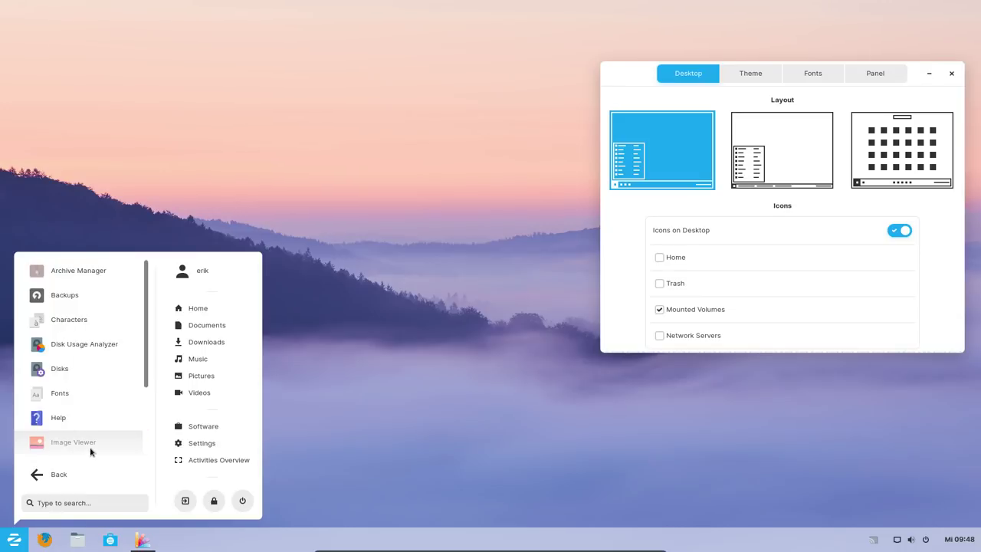
scroll(91, 452, down, 3)
scroll(91, 452, up, 3)
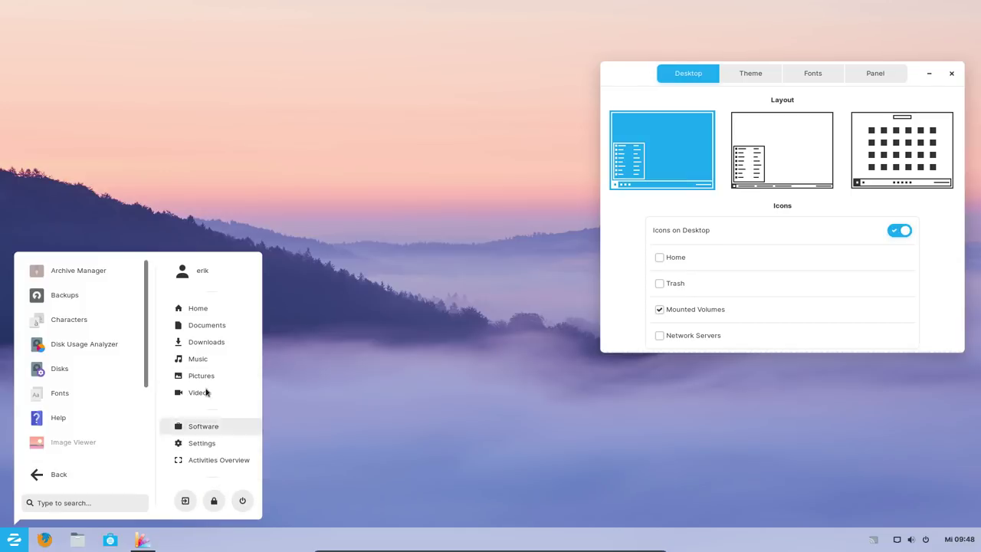
click(53, 476)
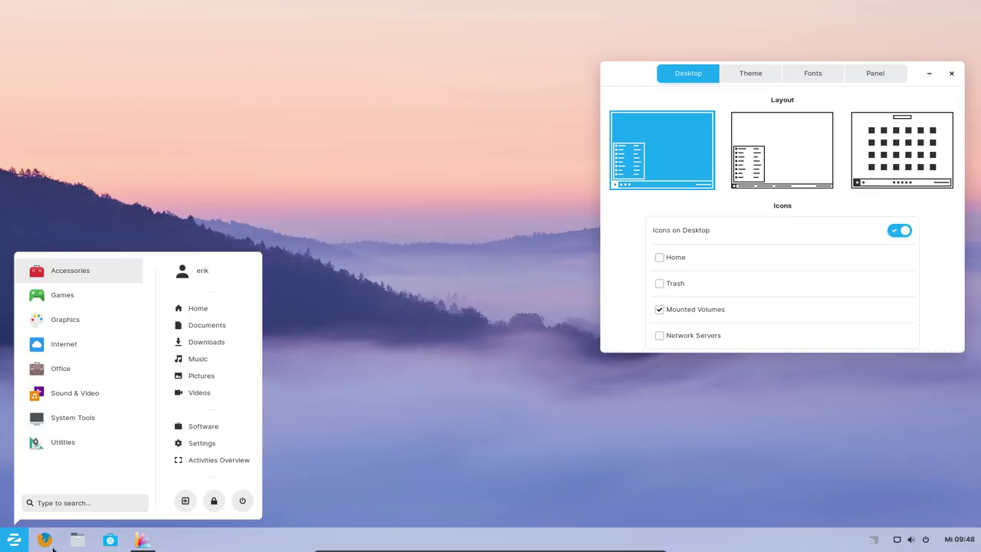
click(111, 543)
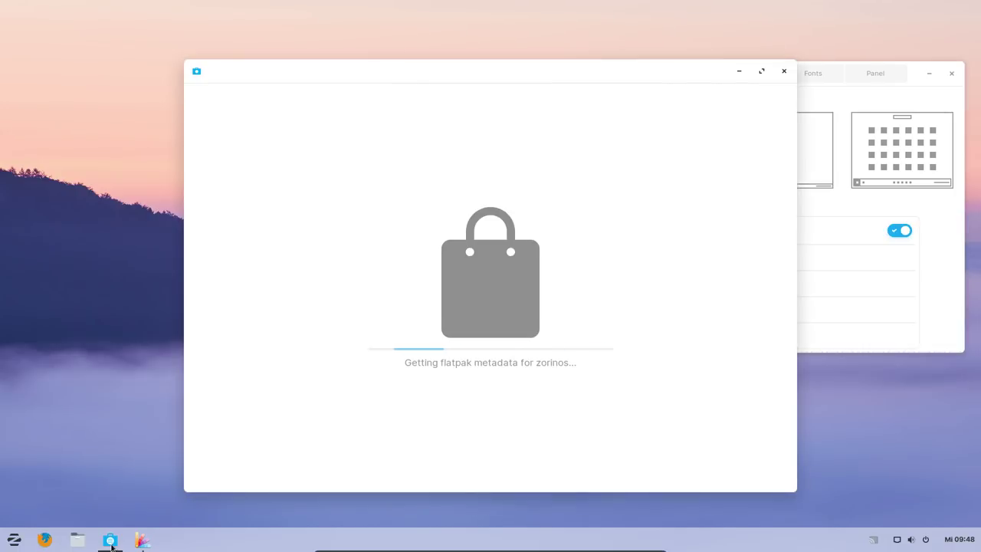
In Software Updater, expand the update details and start installing the updates.
click(140, 541)
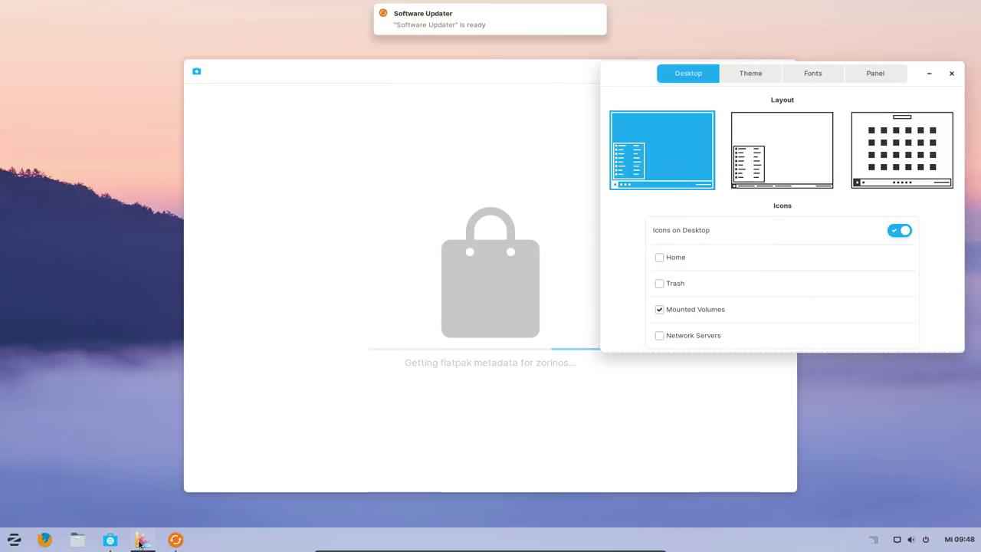
mouse_move(172, 544)
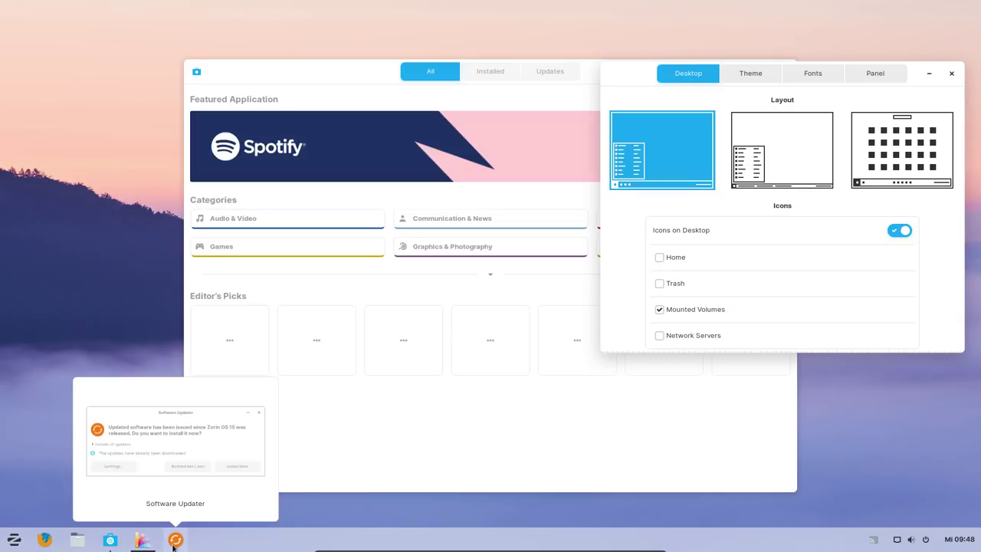
click(173, 545)
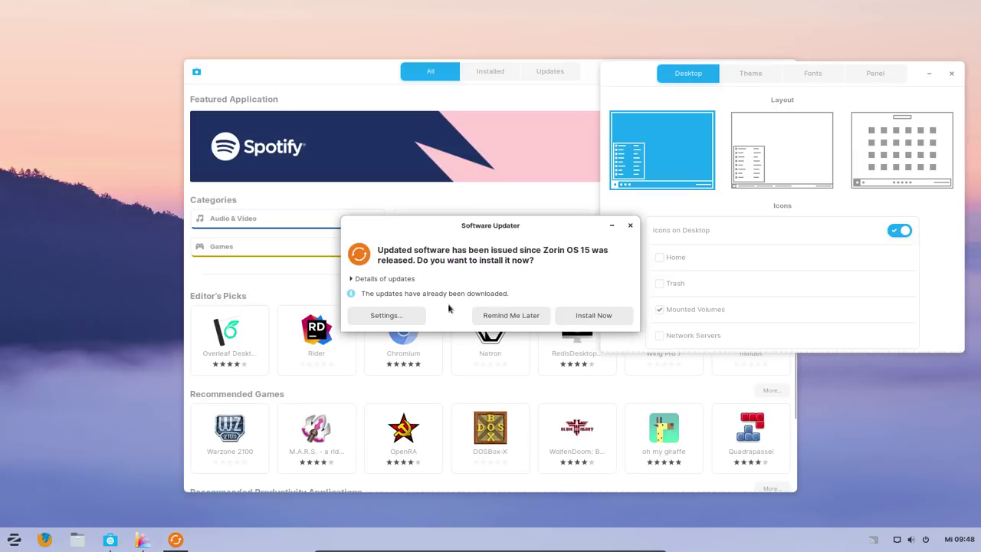
click(351, 282)
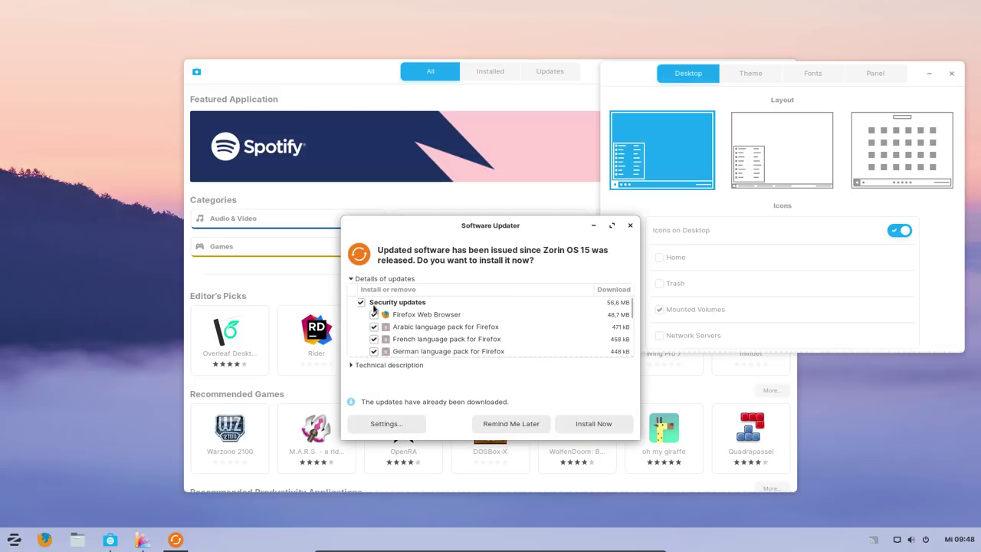
scroll(502, 322, down, 8)
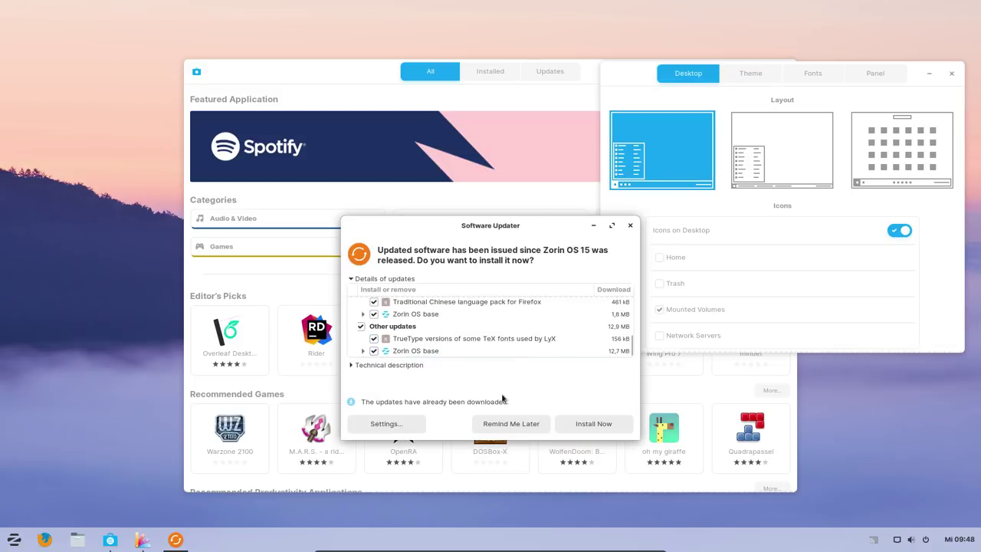
click(580, 426)
Move the update progress window lower right and the store up-left, then show more store categories.
drag(495, 235, 886, 455)
drag(309, 59, 212, 46)
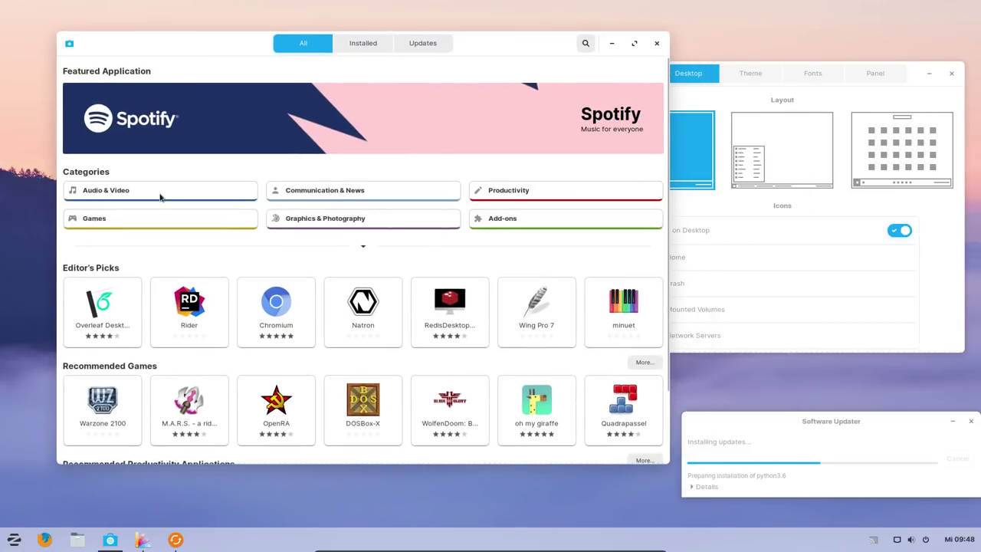
click(8, 546)
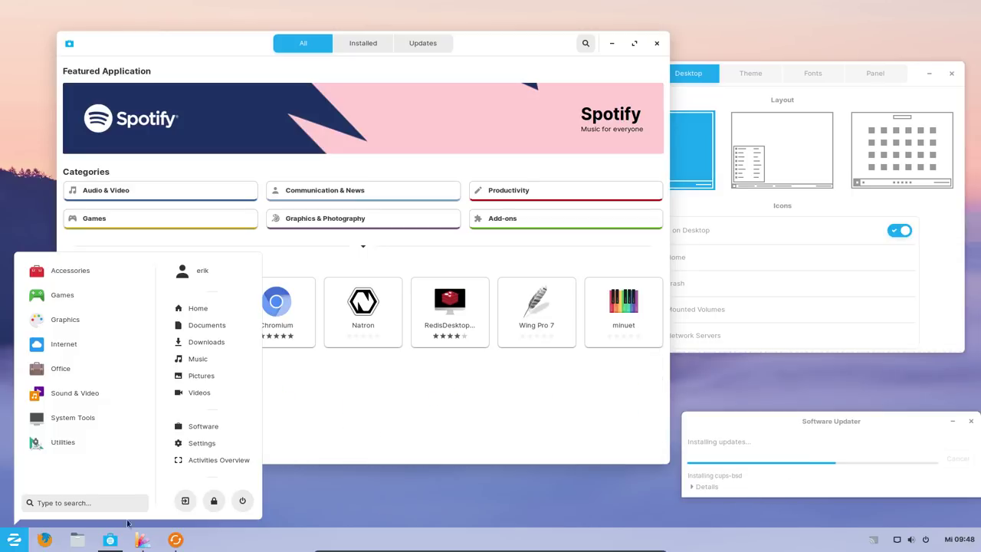
click(418, 409)
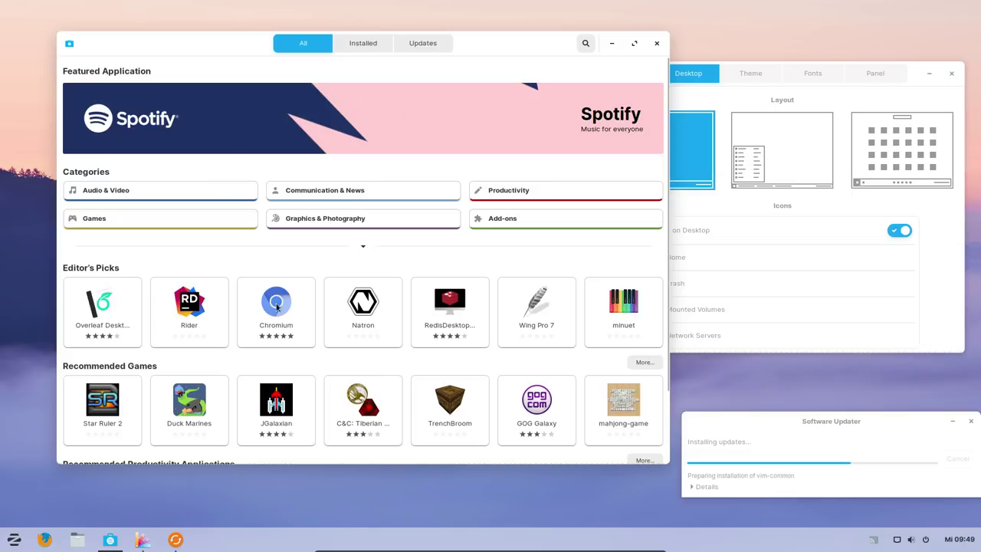
click(364, 247)
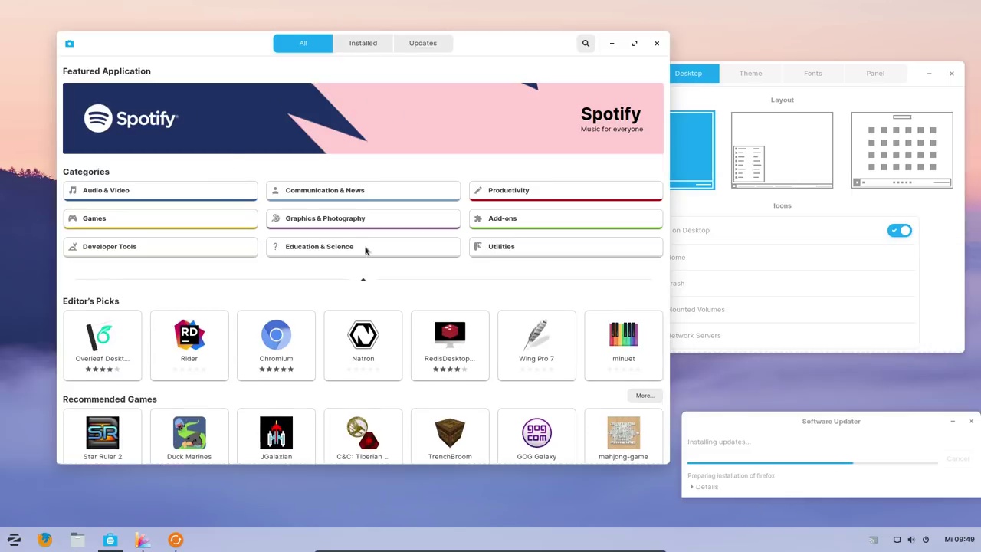
Close the Software store and Zorin Appearance, then launch Firefox.
click(656, 43)
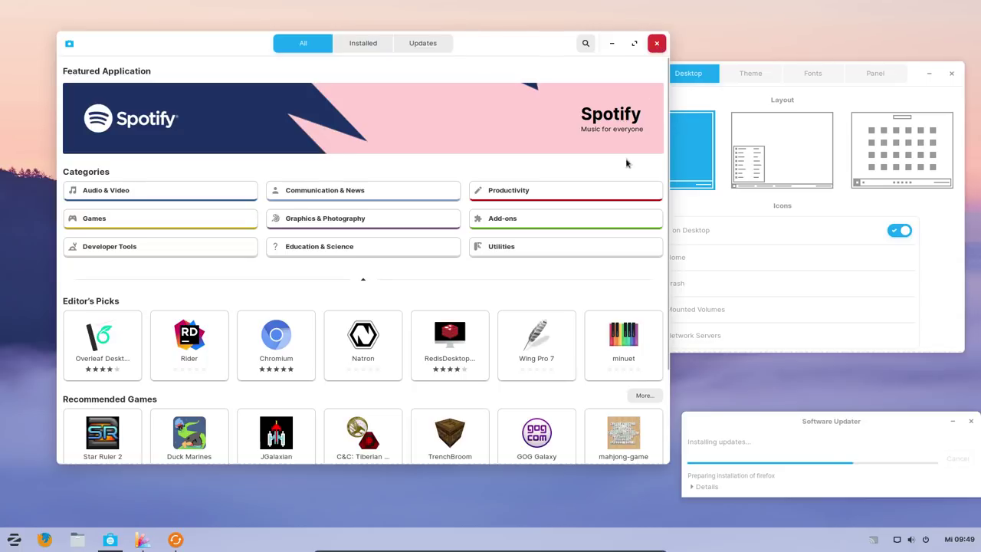
click(950, 73)
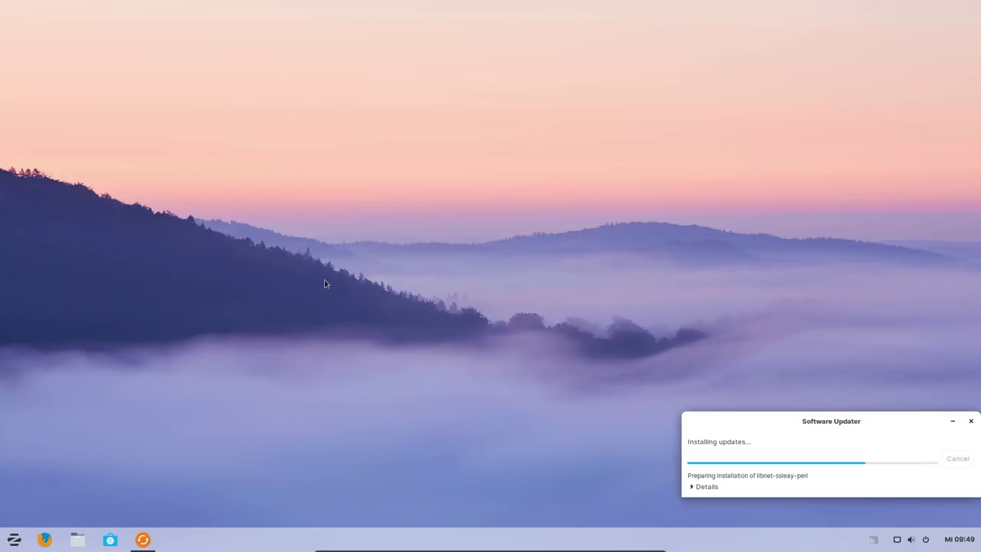
click(44, 539)
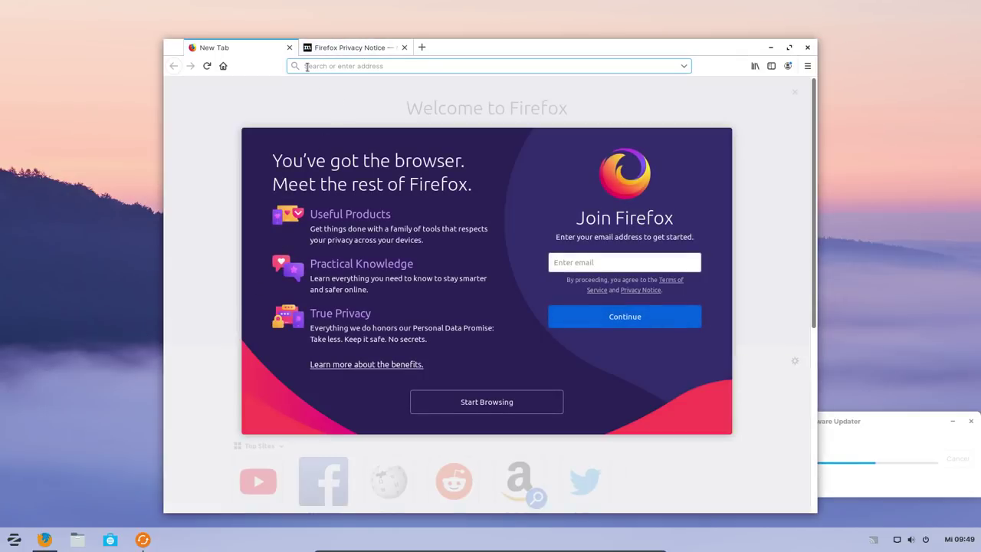
Search 'sardi icons download', open the SourceForge Sardi page maximized, and accept its privacy notice.
text(sardi)
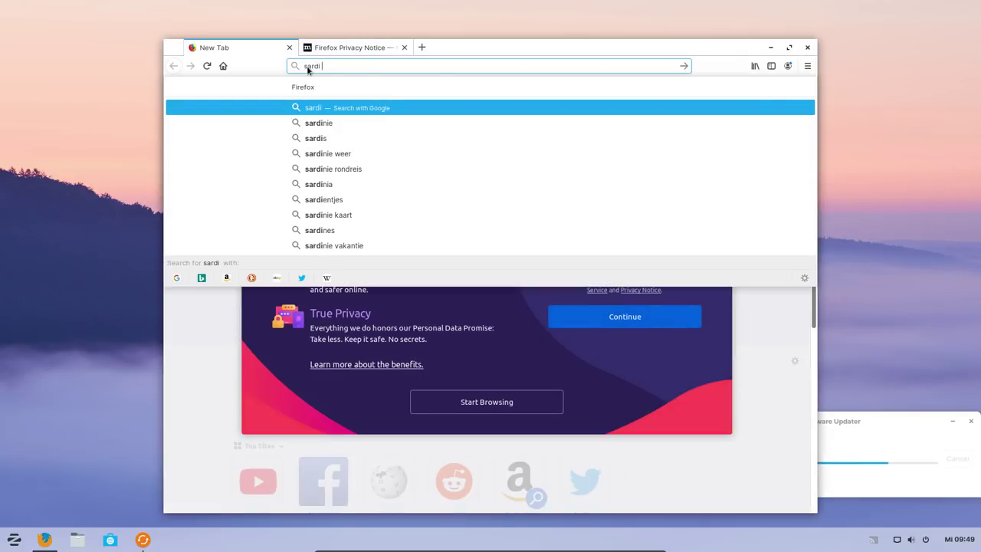
text( icons downloa)
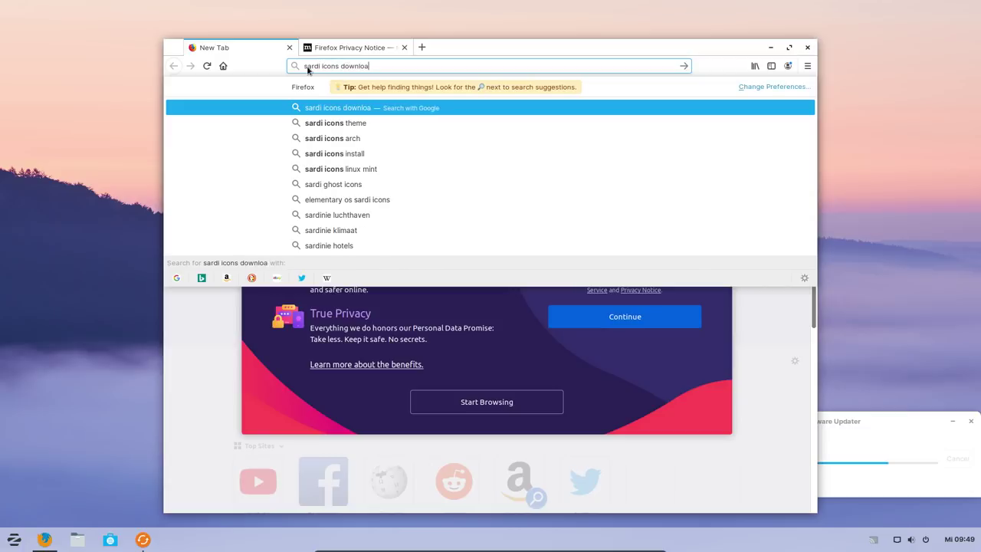
text(d)
key(Return)
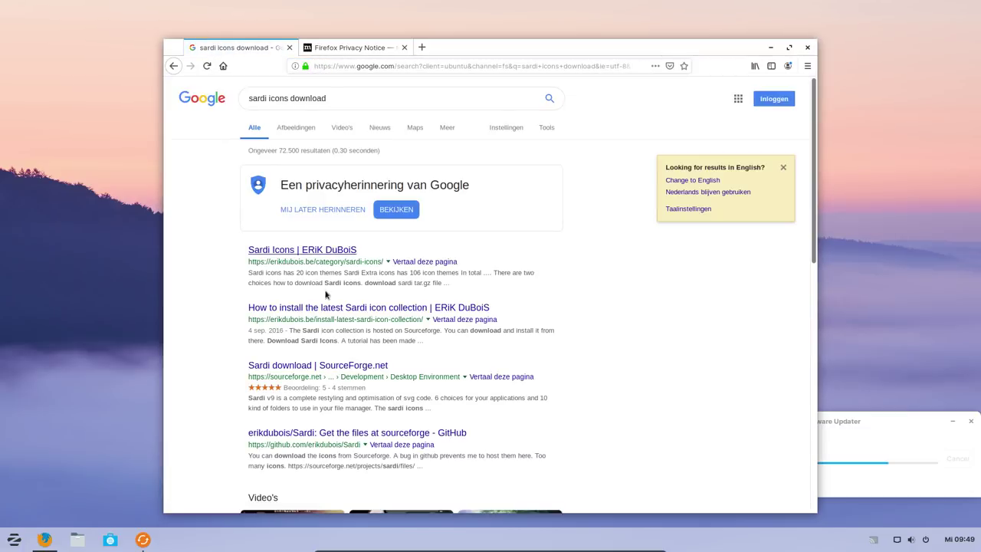
click(347, 367)
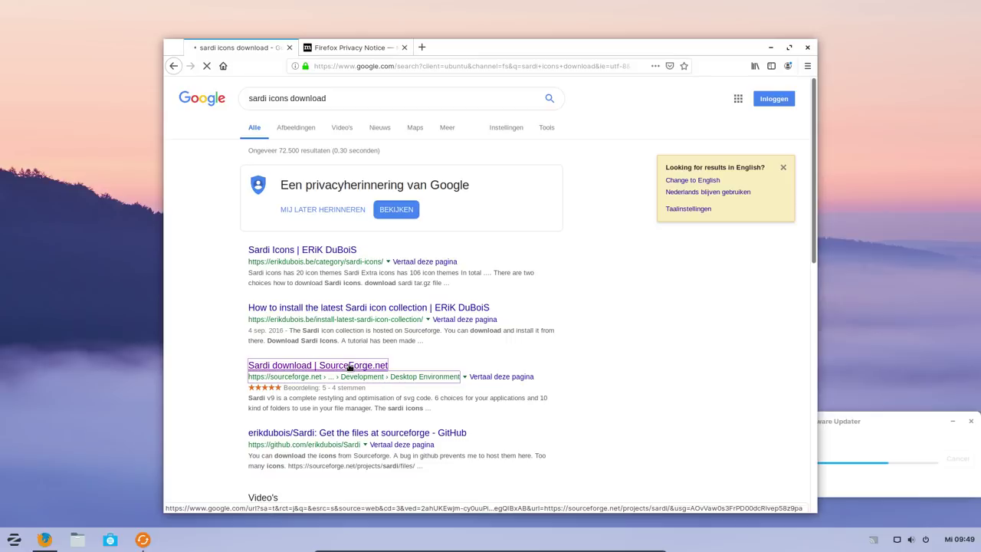
double_click(553, 48)
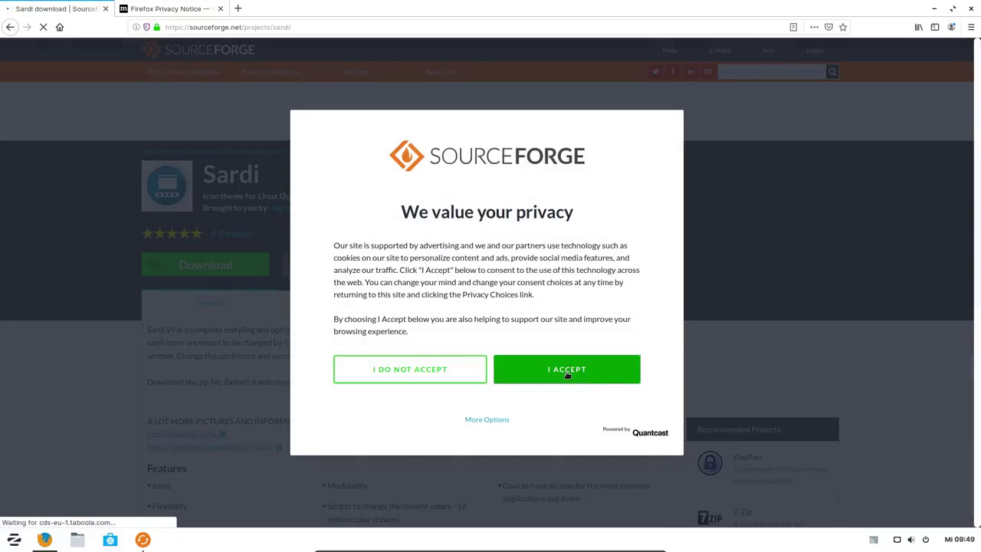
click(575, 370)
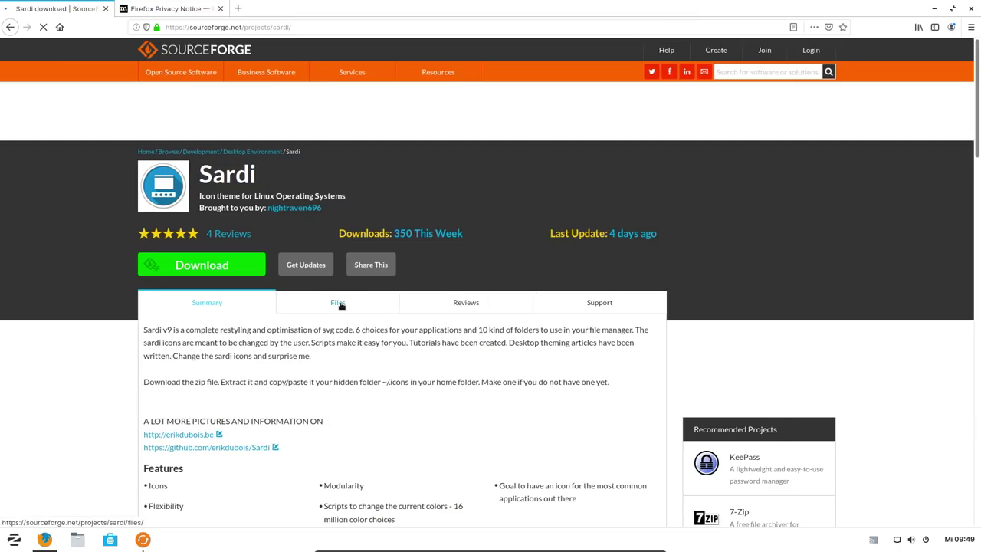
Open the Sardi project's file list, briefly checking the notifications panel.
click(339, 303)
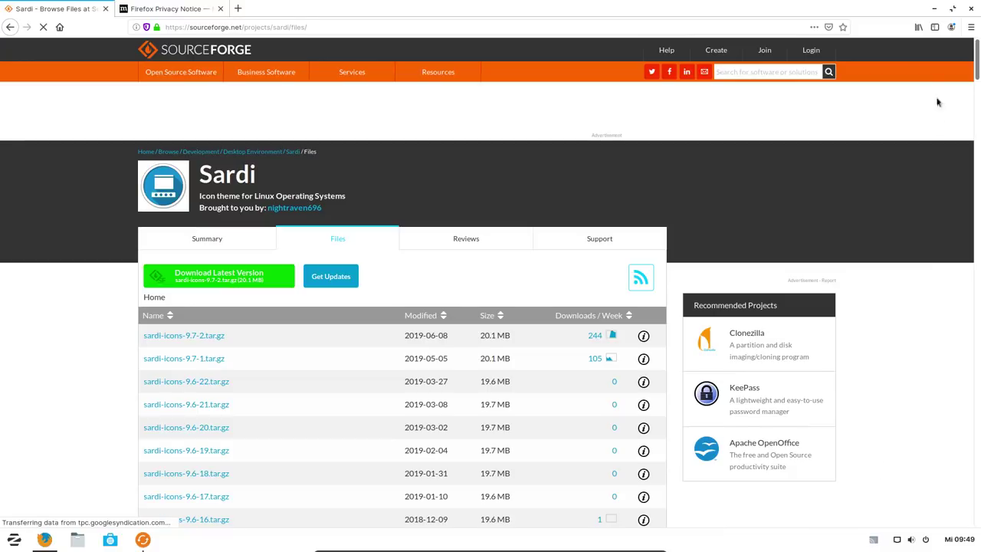
click(960, 539)
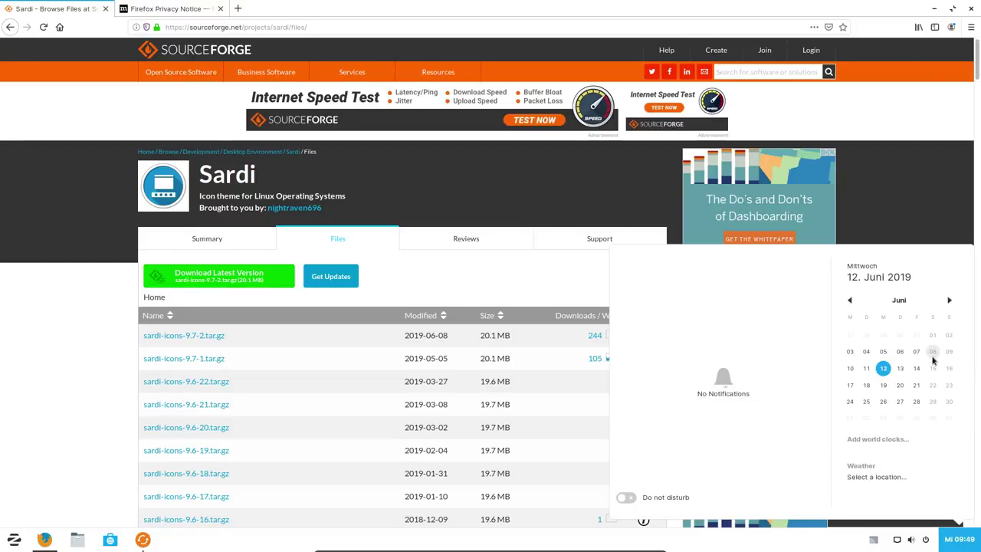
click(473, 284)
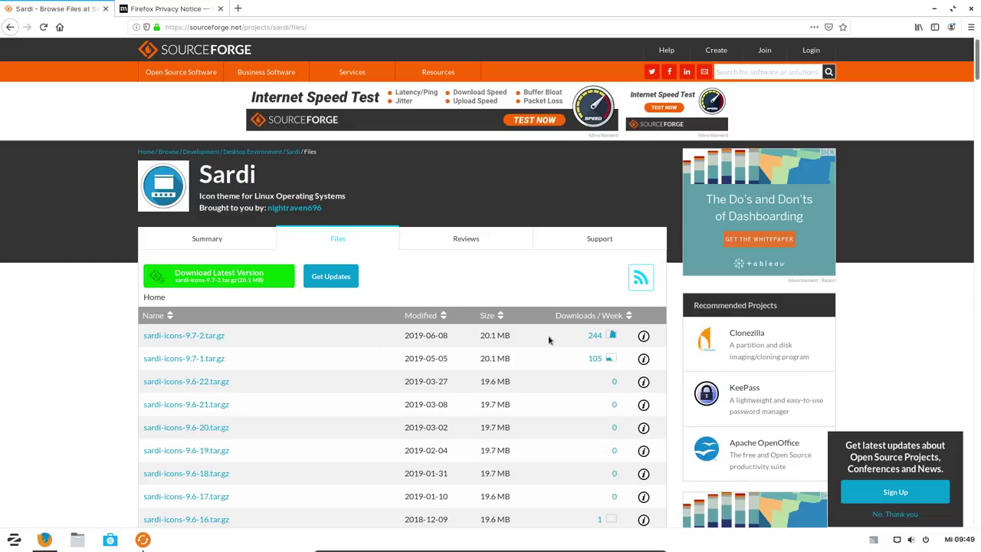
Save sardi-icons-9.7-2.tar.gz, always handling such files automatically, and minimise Firefox.
click(219, 338)
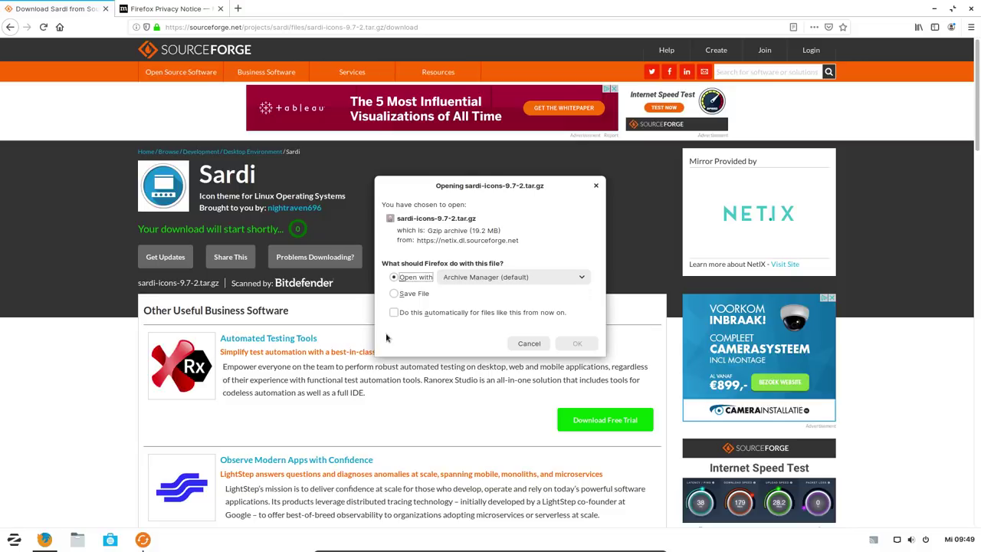
click(393, 293)
click(393, 312)
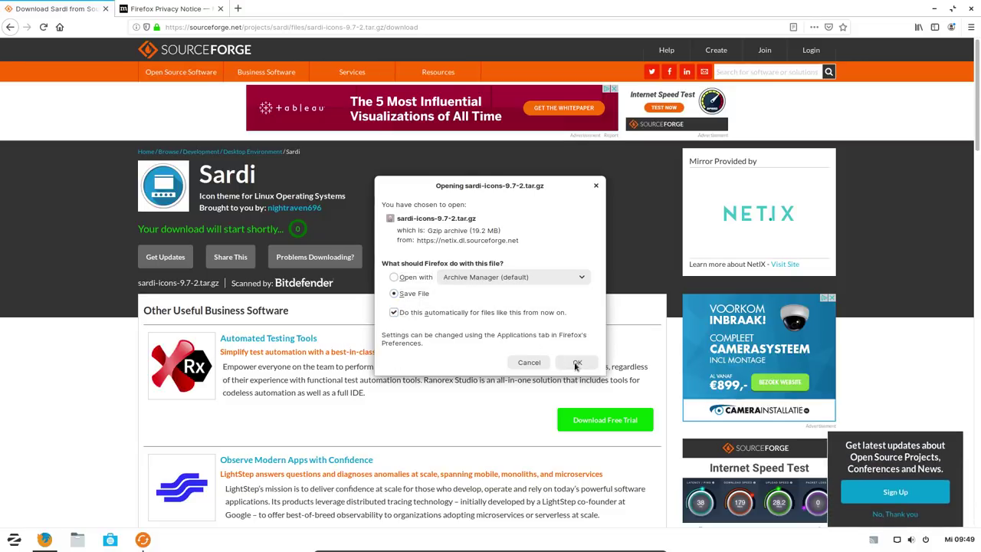
click(576, 363)
click(933, 9)
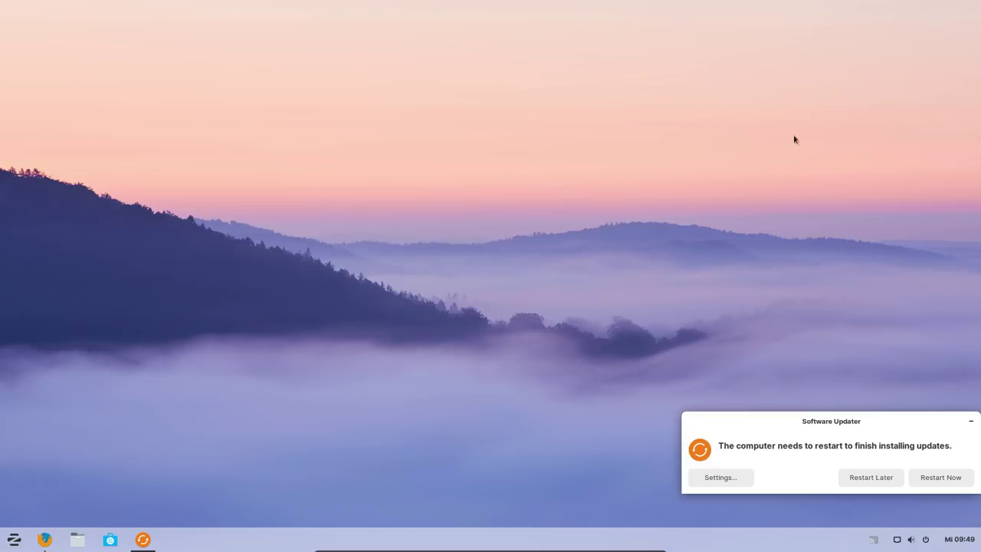
In Firefox, search 'surfn icons github' and open the erikdubois/Surfn repository.
click(44, 539)
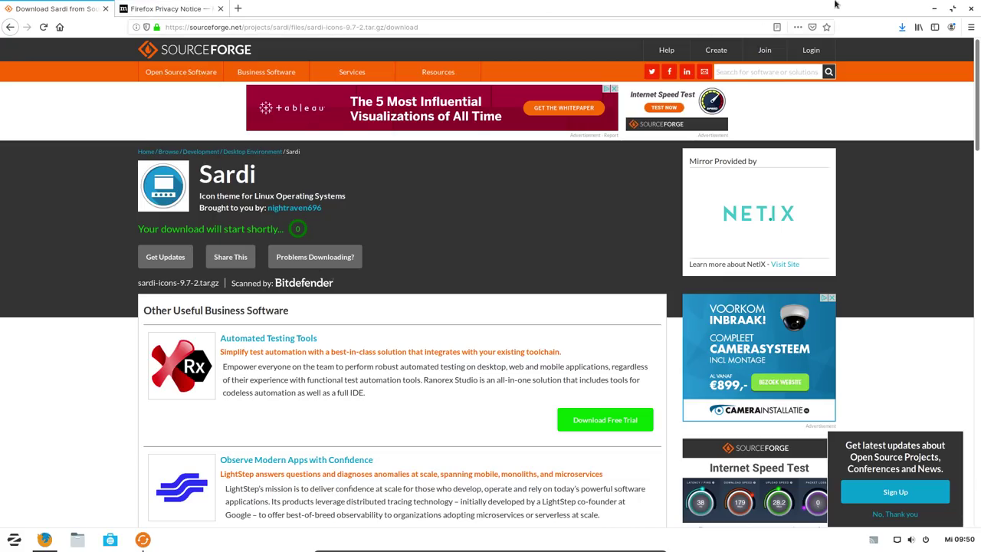
click(172, 8)
click(201, 27)
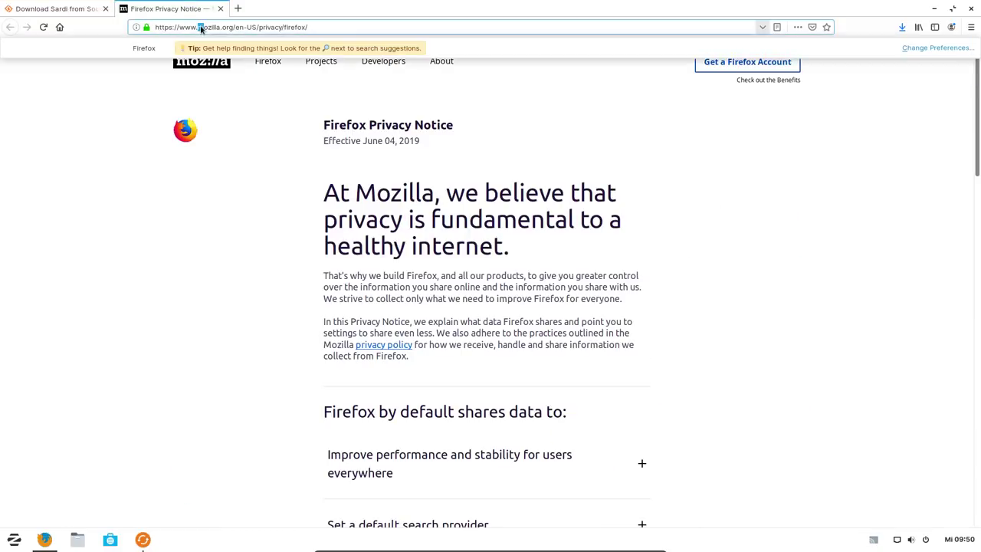
double_click(201, 28)
text(surfn)
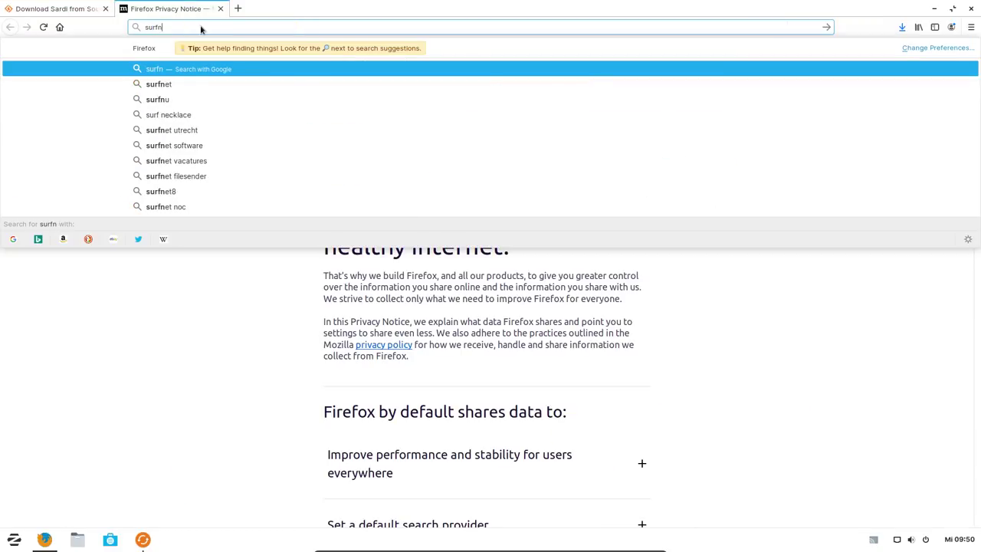
text( icons github)
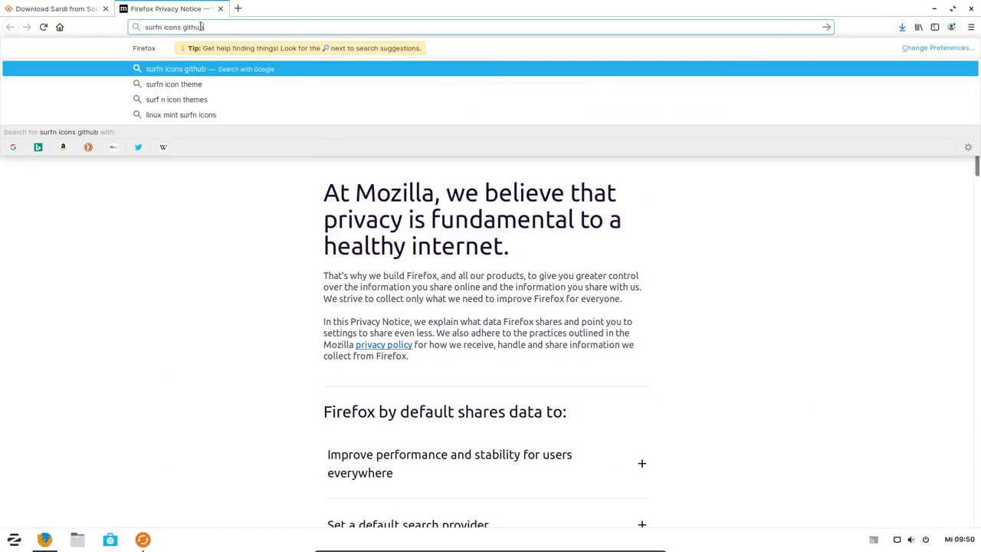
key(Return)
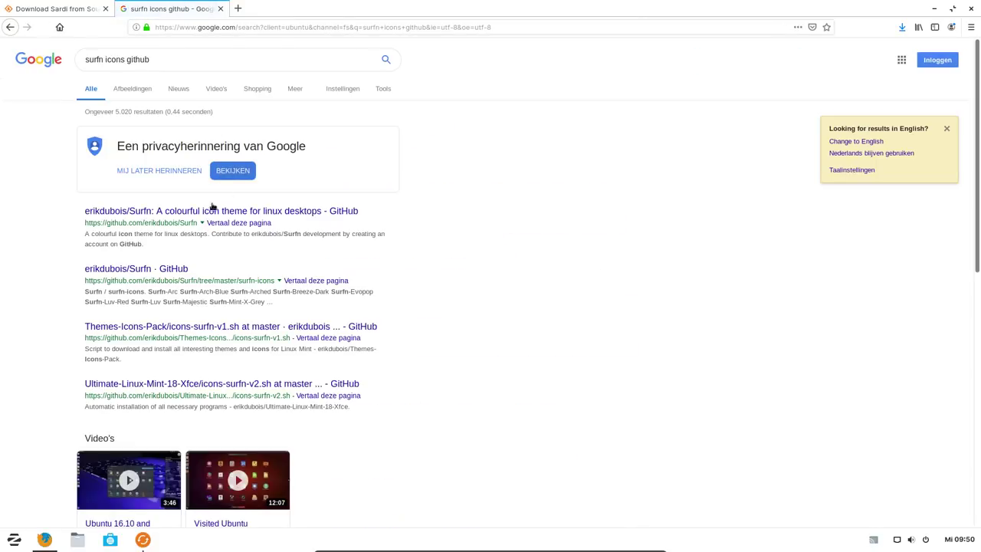
click(217, 214)
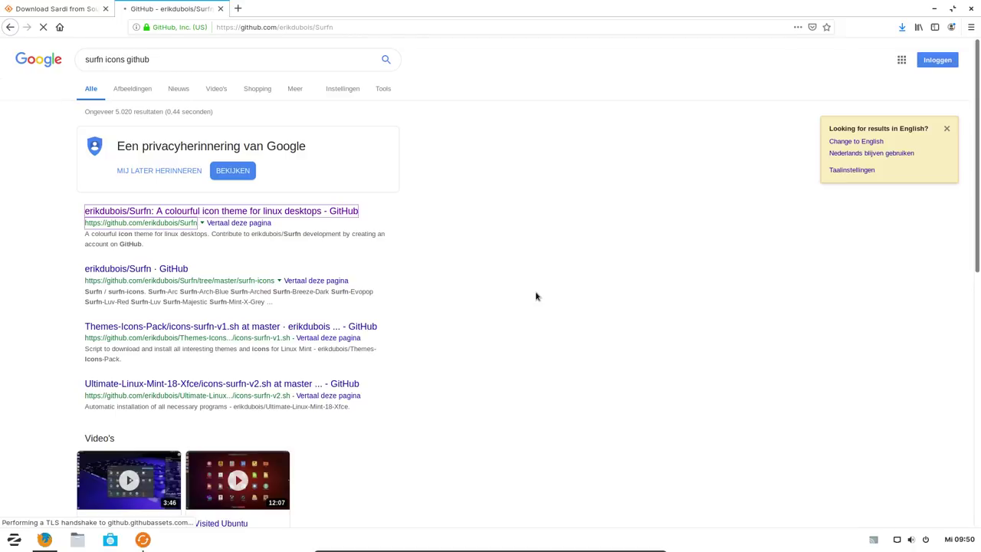
Download the repository as Surfn-master.zip, saving it automatically, and minimise Firefox.
scroll(346, 419, down, 12)
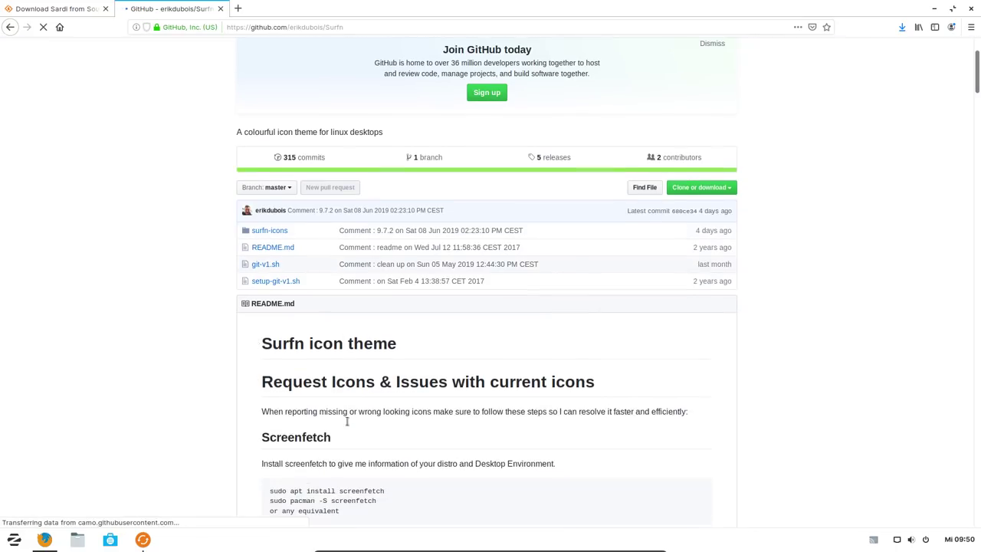
scroll(346, 424, down, 15)
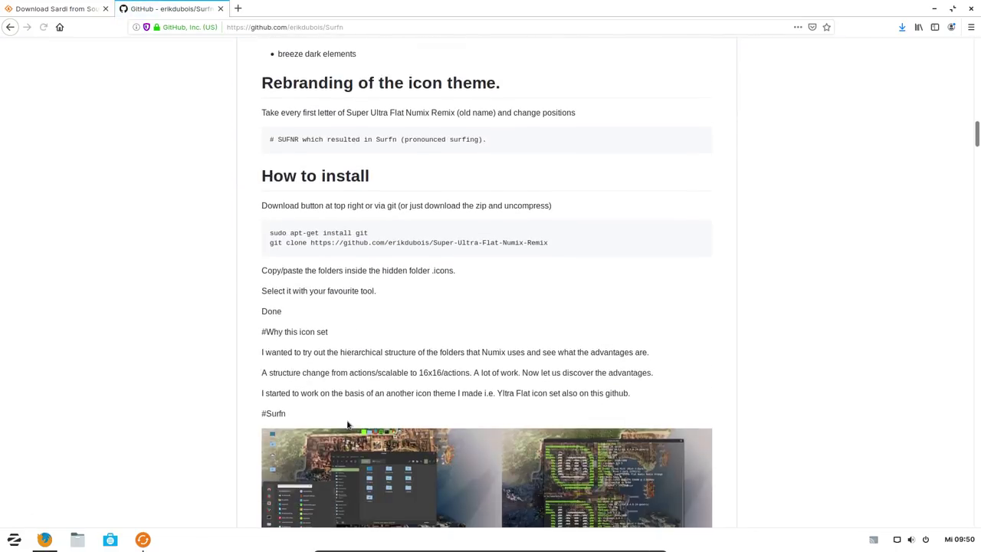
scroll(460, 322, down, 10)
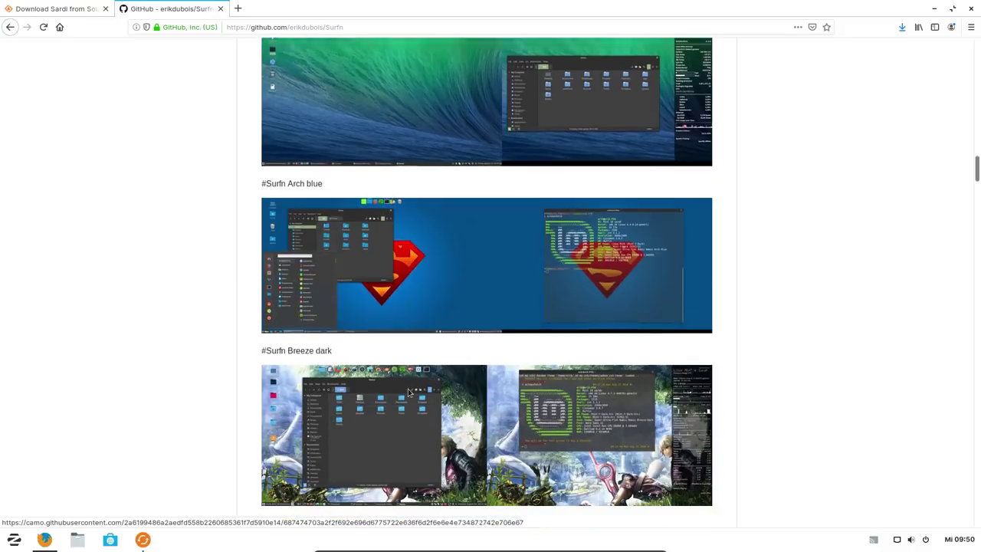
scroll(409, 391, down, 13)
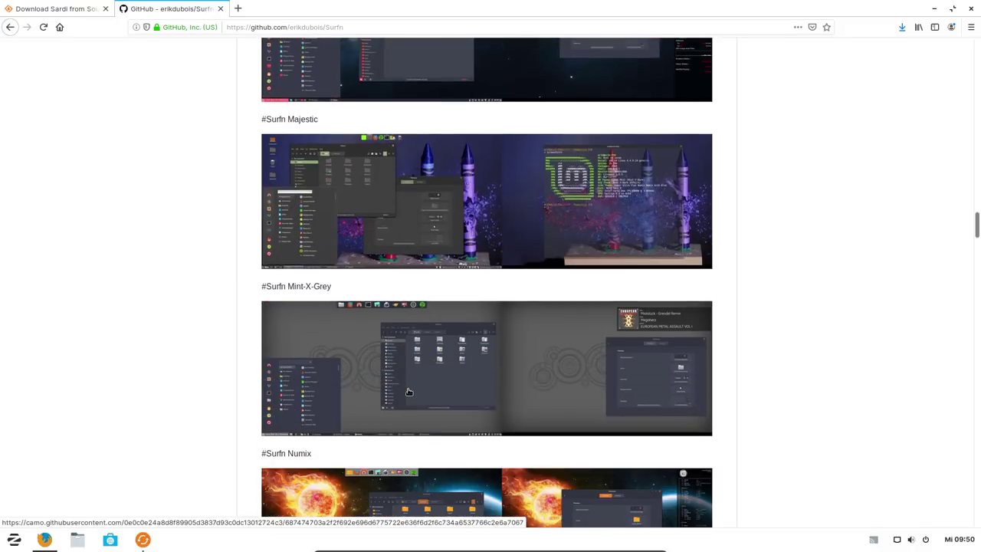
scroll(408, 392, up, 20)
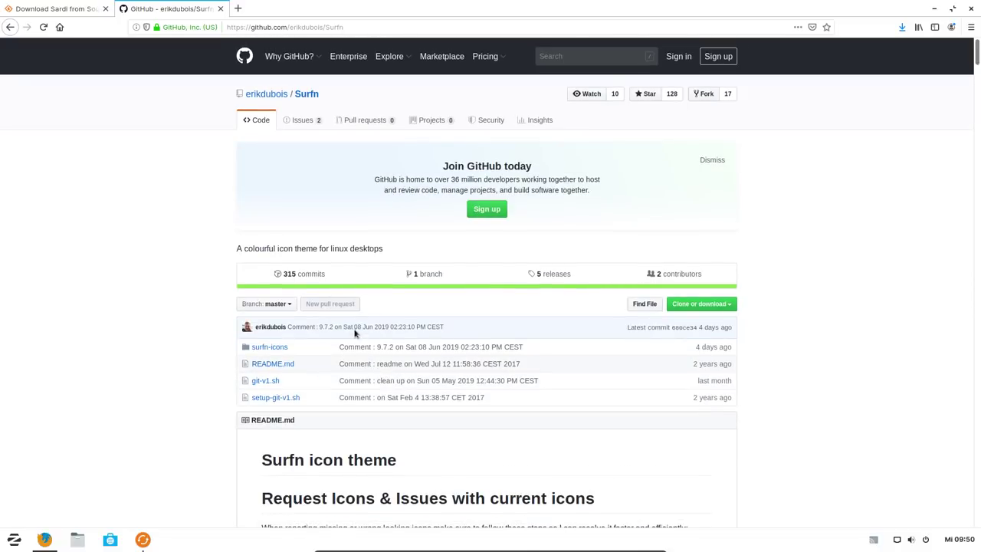
click(670, 305)
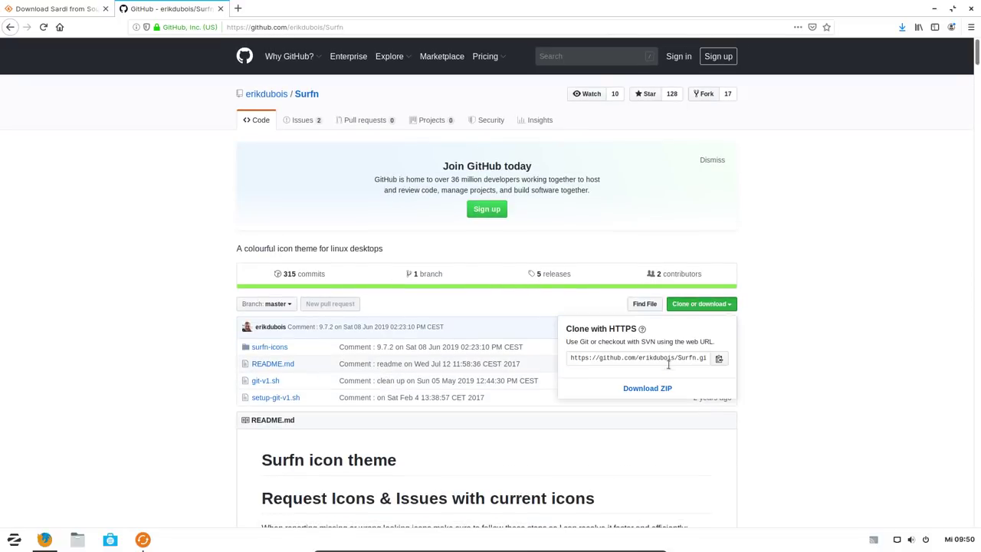
click(671, 387)
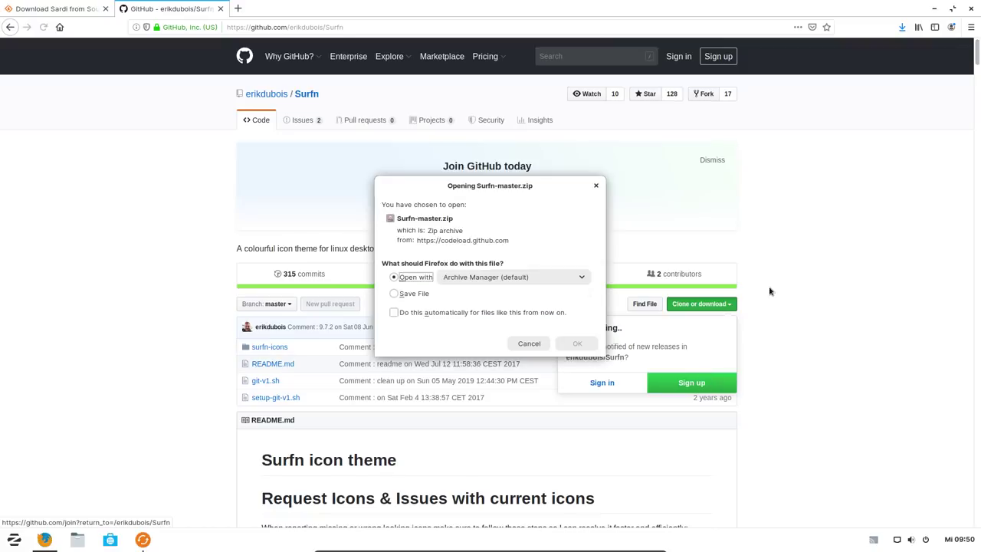
click(395, 293)
click(394, 312)
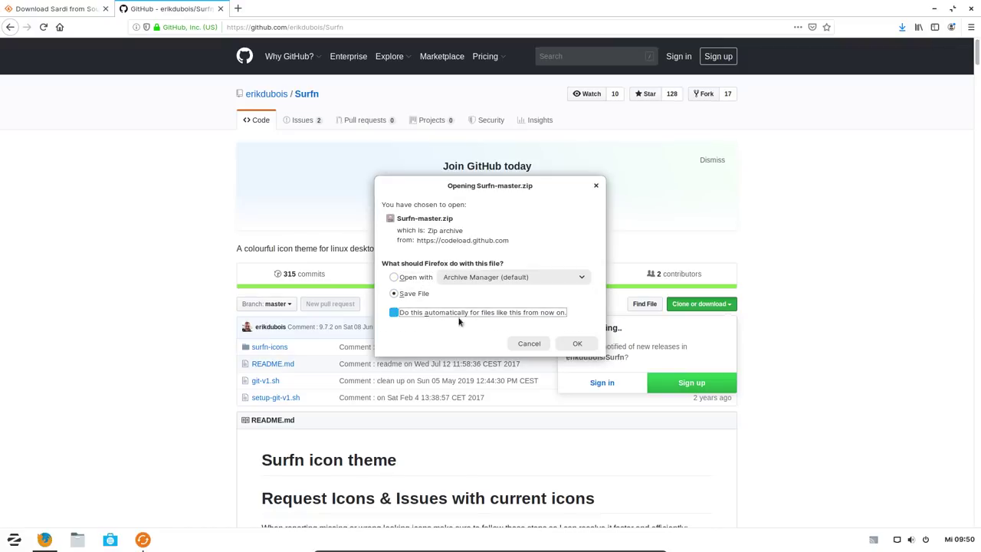
click(577, 362)
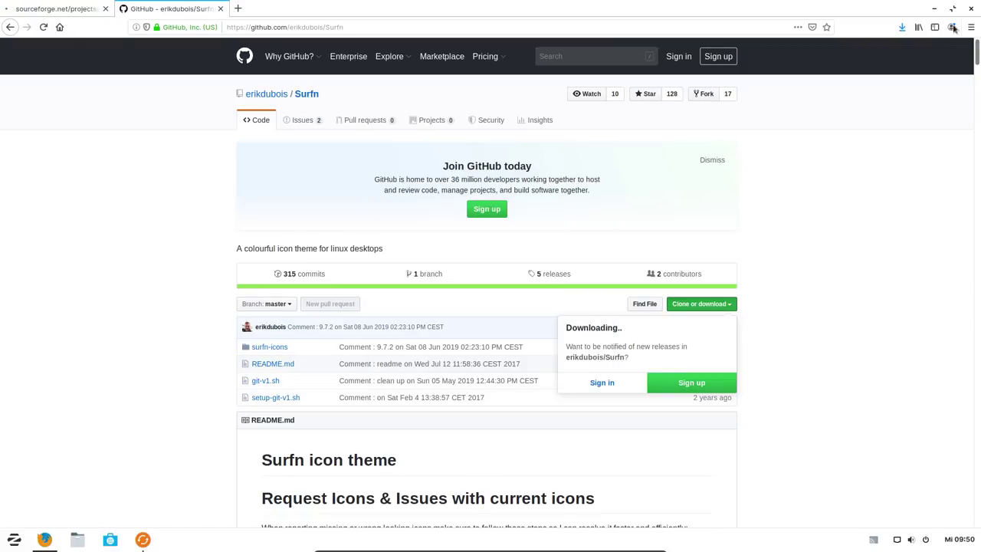
click(934, 9)
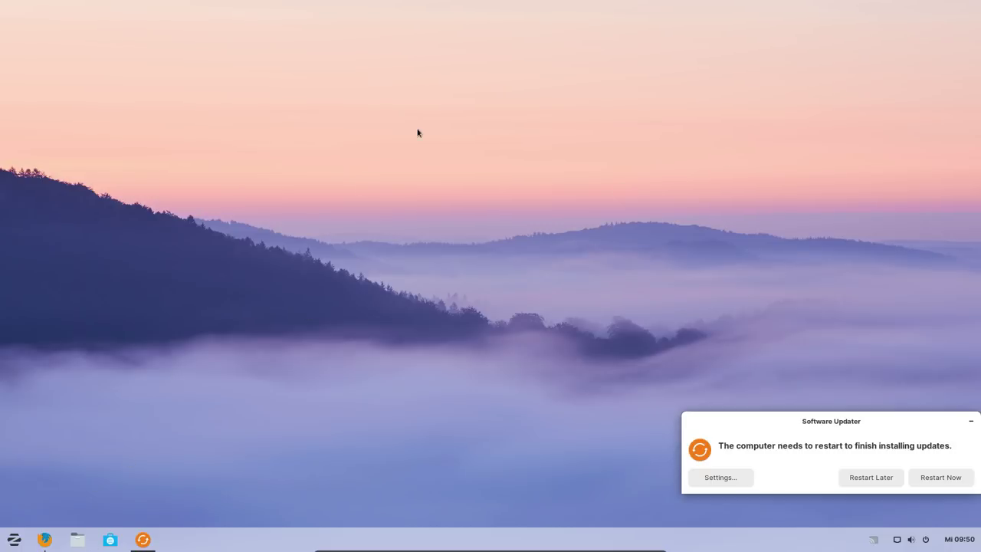
Postpone the update restart, open Downloads in Files and extract Surfn-master.zip there.
click(871, 478)
click(78, 538)
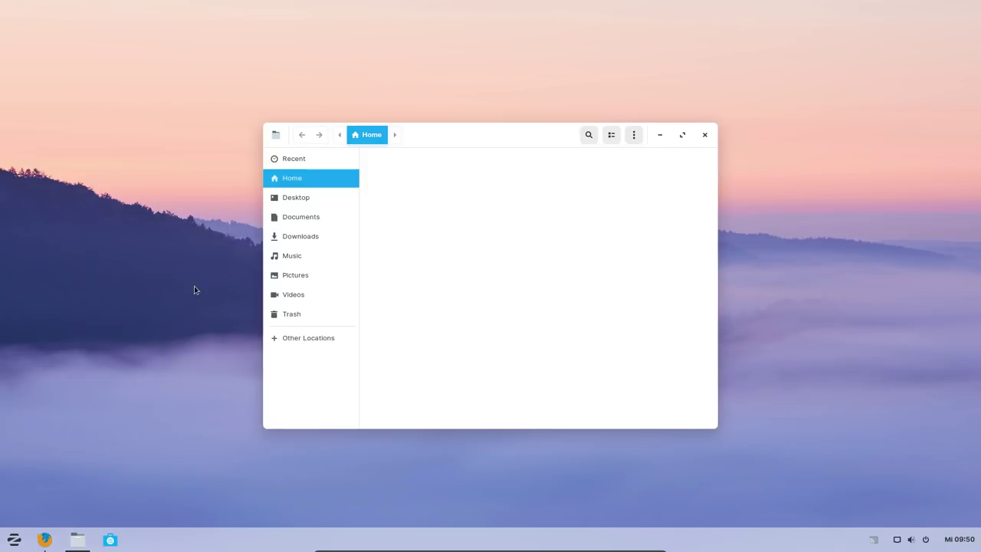
double_click(495, 182)
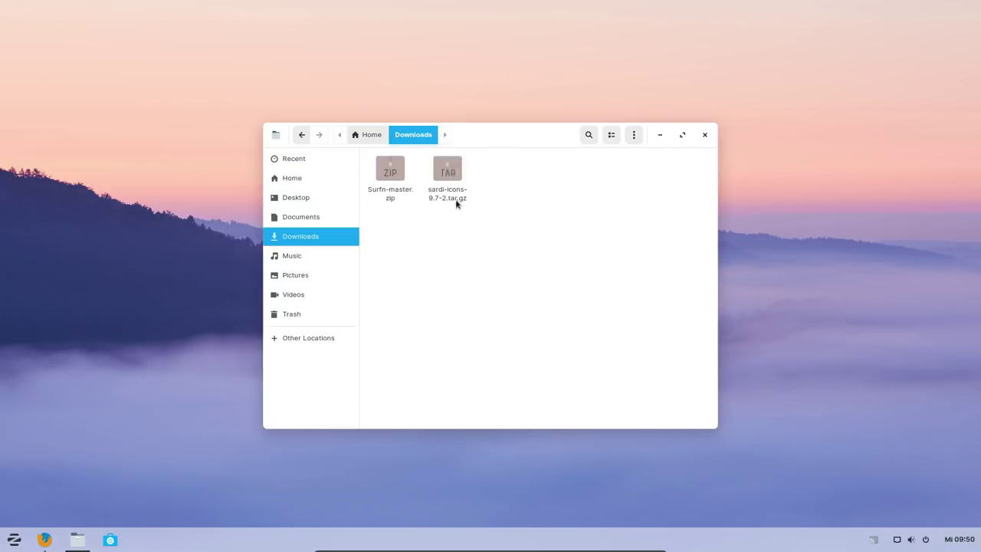
right_click(395, 173)
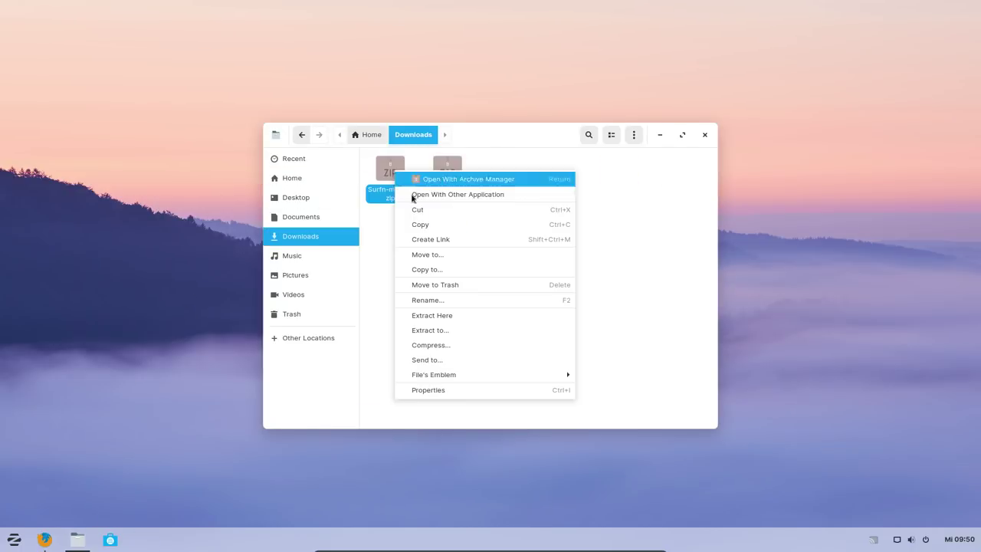
click(452, 317)
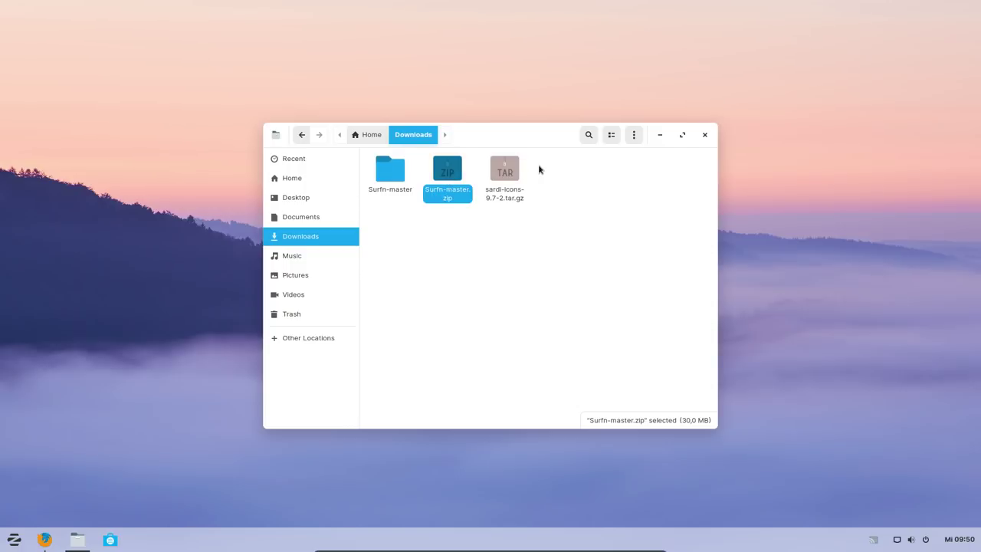
Extract the Sardi archive into Downloads and snap the Files window to the right half.
right_click(506, 170)
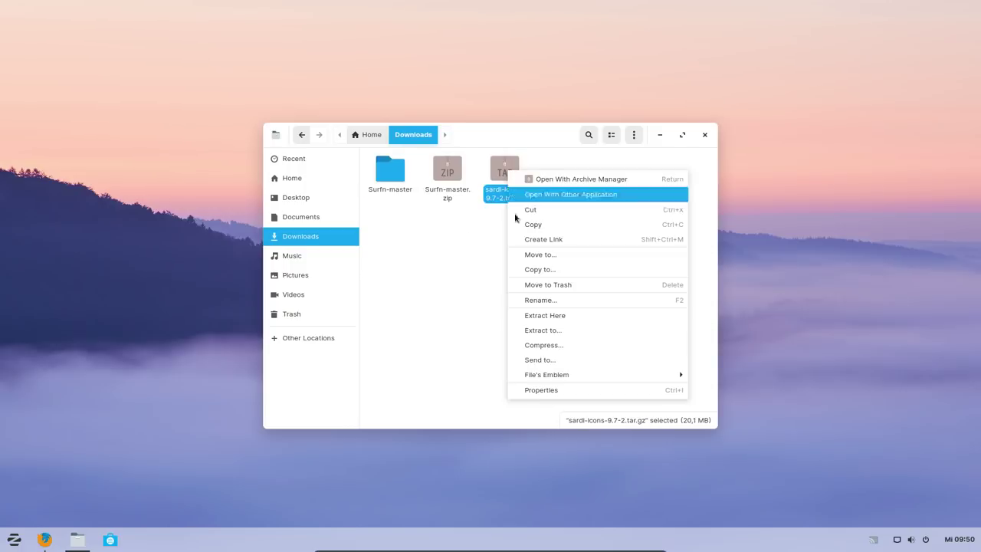
click(569, 316)
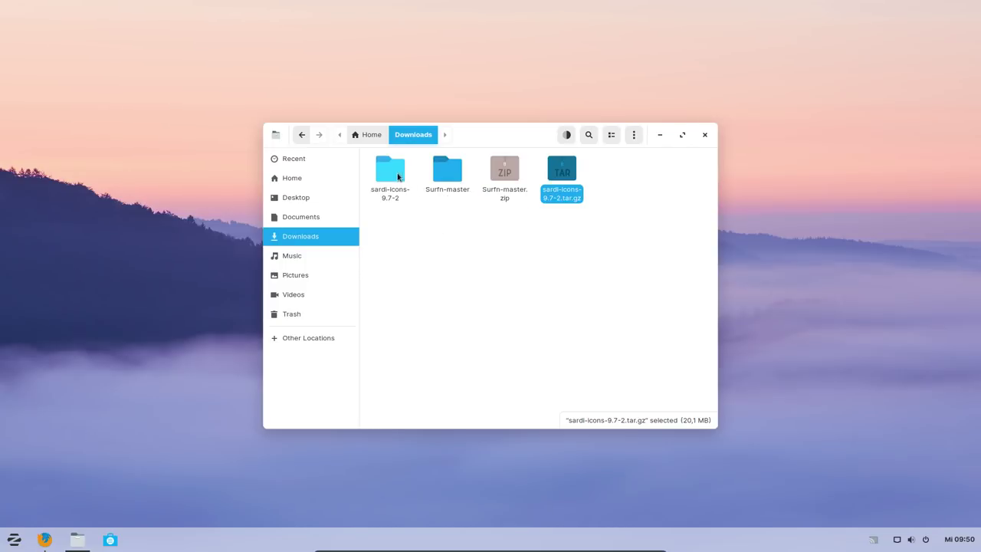
drag(480, 138, 980, 161)
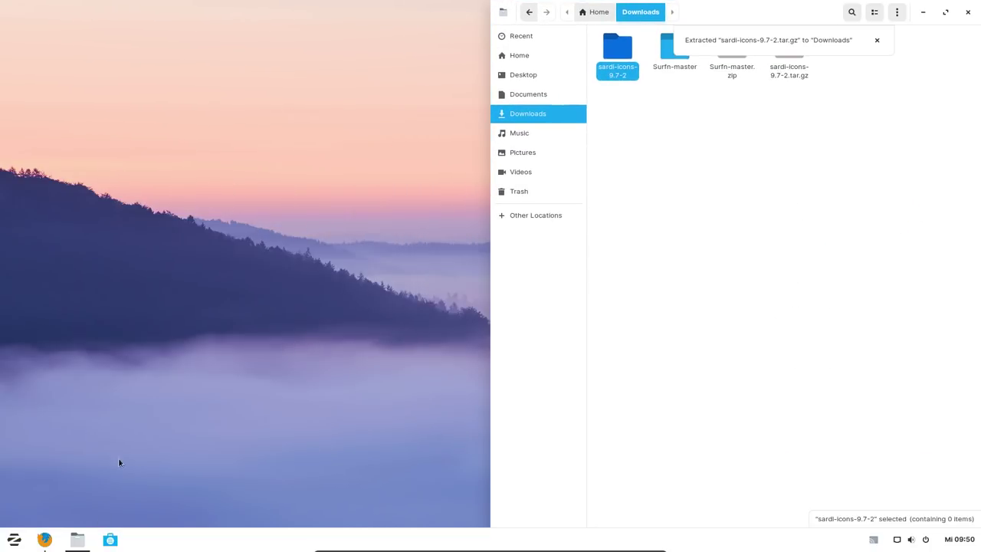
click(504, 15)
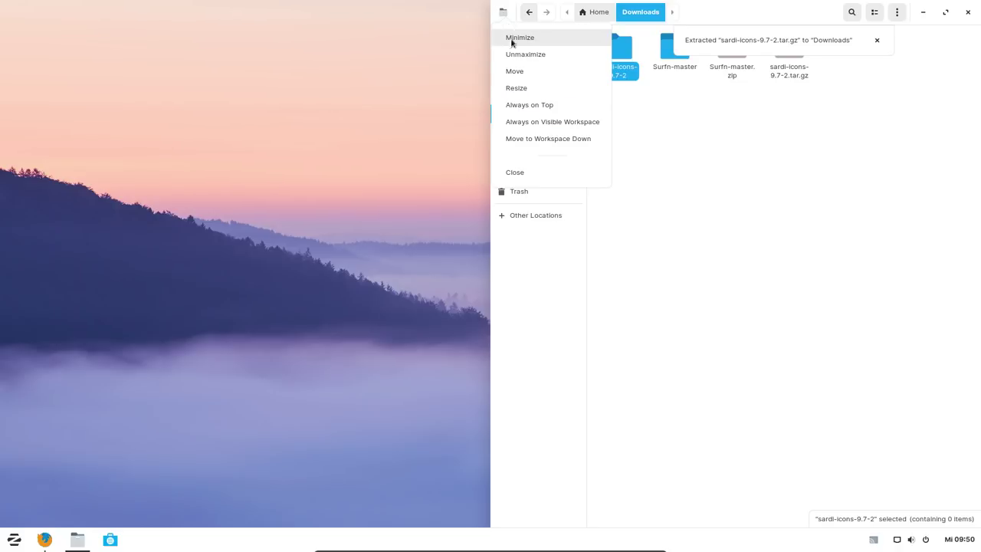
click(642, 299)
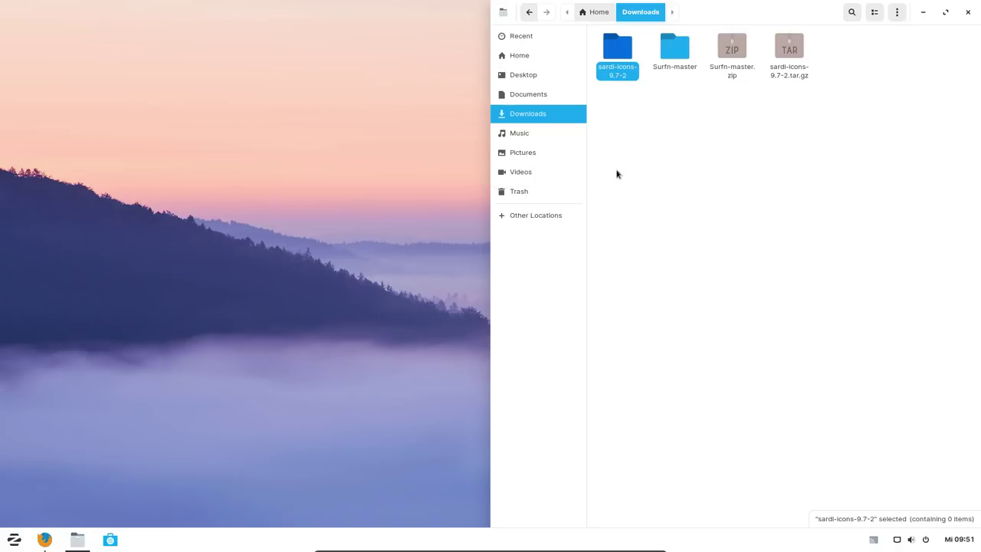
right_click(618, 174)
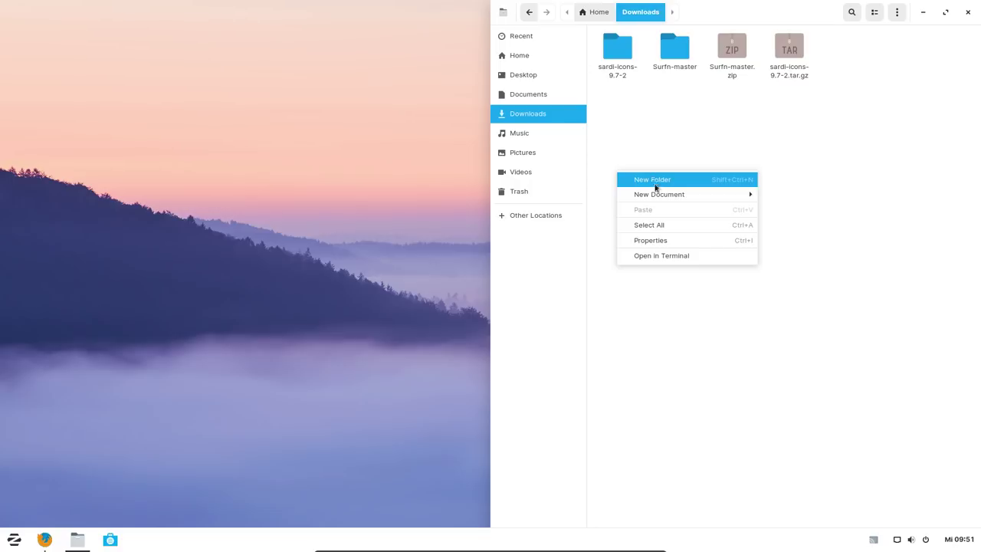
click(745, 292)
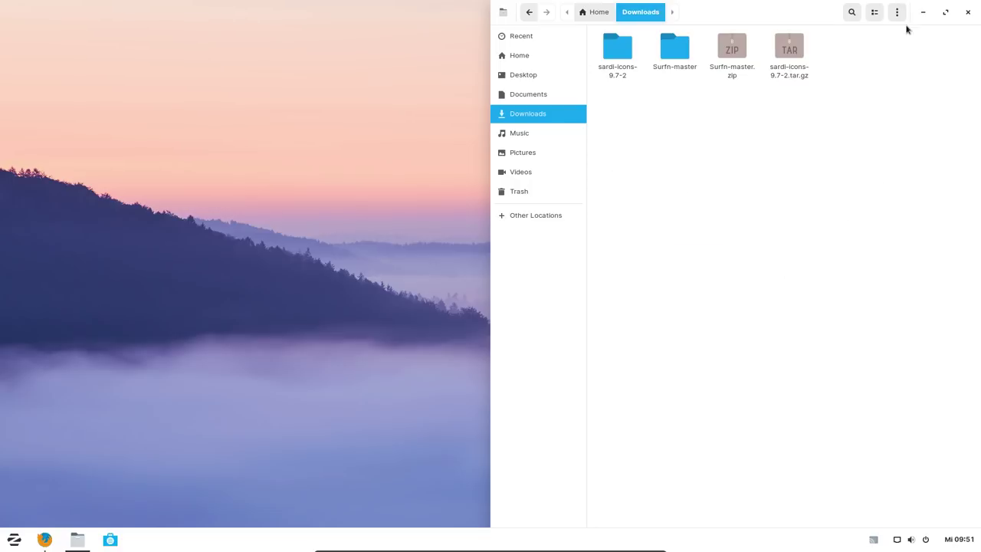
Open a second Files window at Home and snap it to the left half.
right_click(80, 545)
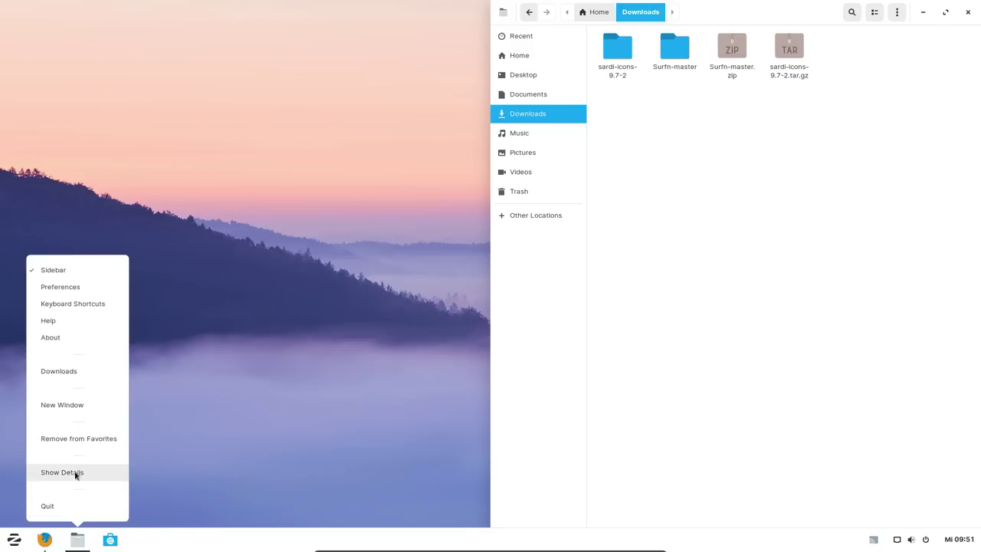
click(72, 406)
drag(411, 150, 3, 205)
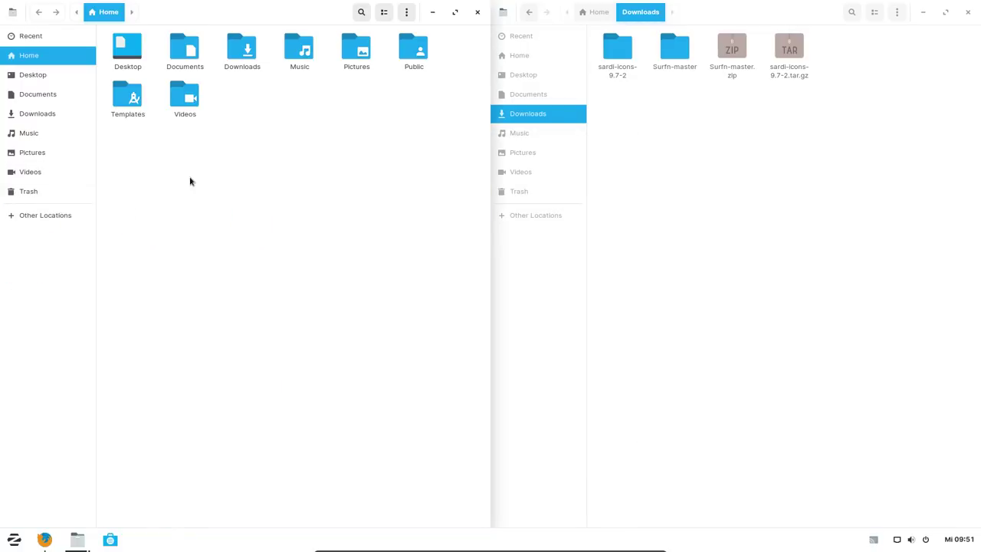
Show hidden files, create a .icons folder in Home, and move all Sardi icon folders into it.
key(ctrl+h)
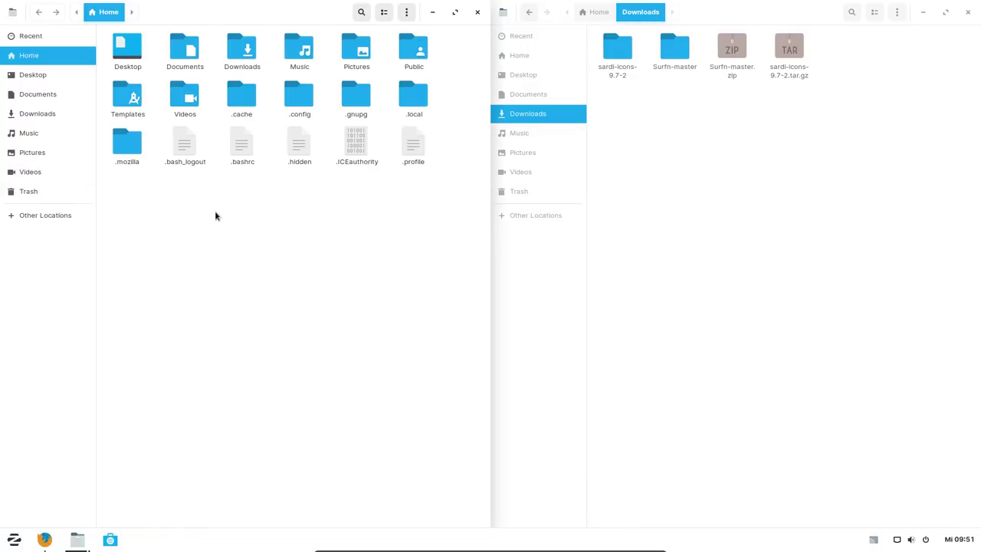
right_click(215, 216)
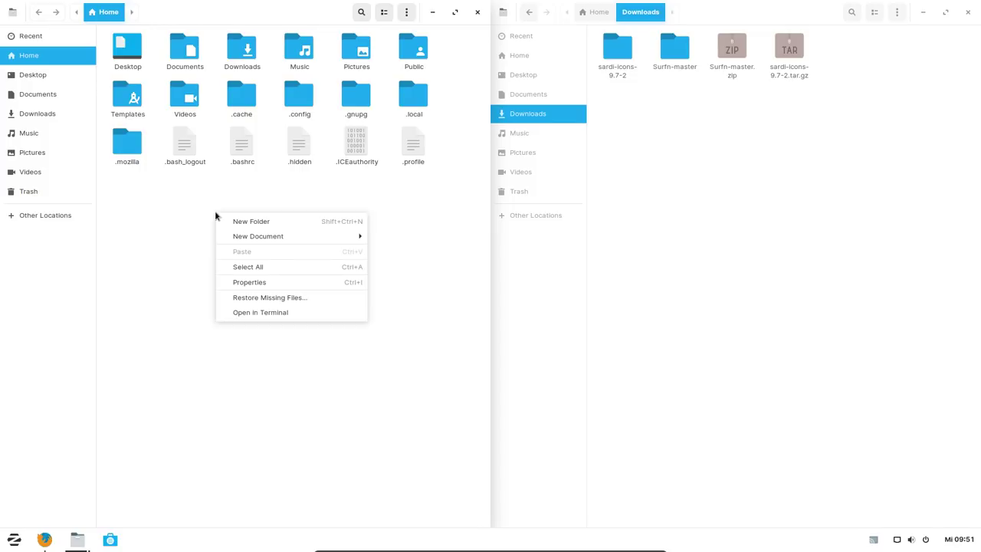
click(255, 223)
text(.icons)
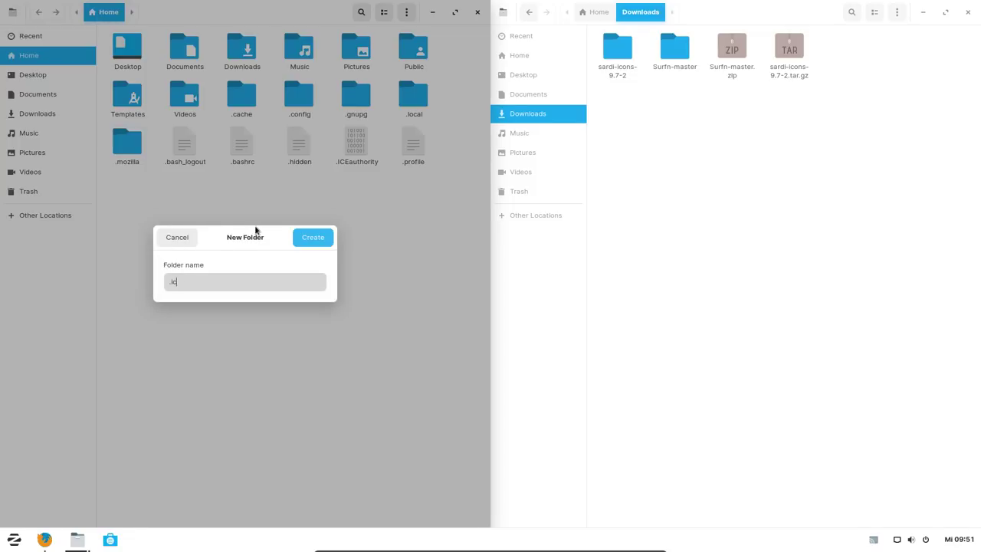
key(Return)
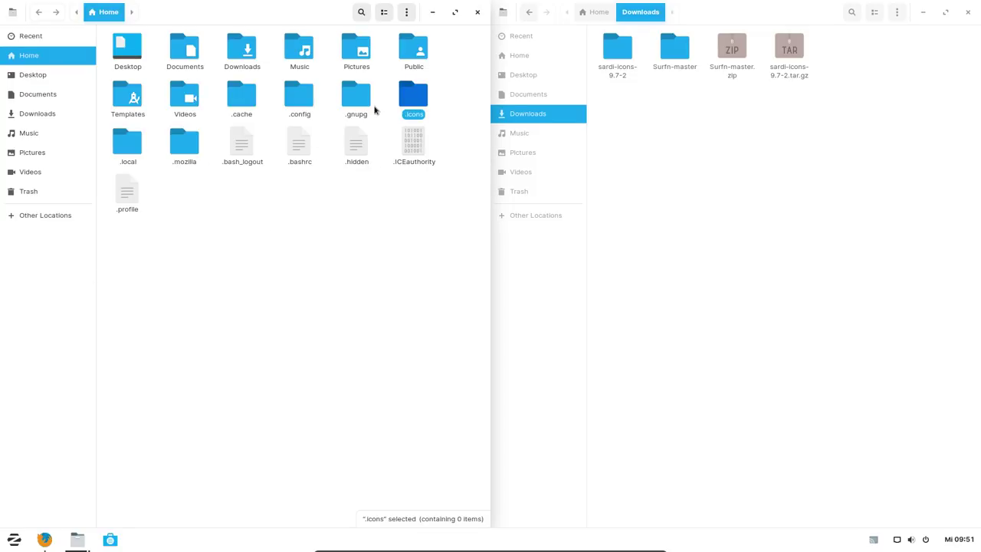
double_click(412, 94)
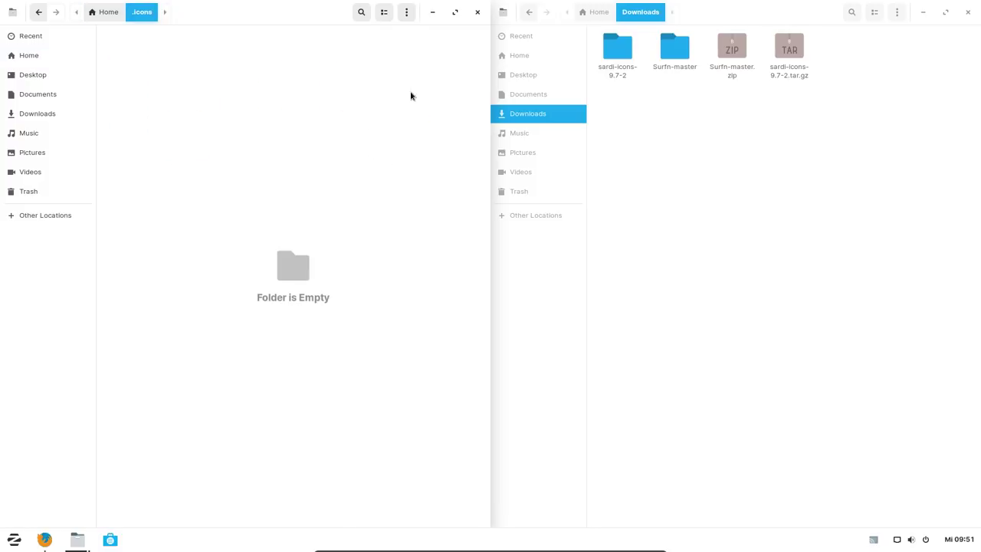
double_click(618, 50)
key(ctrl+a)
drag(618, 50, 265, 142)
Move all folders from Surfn-master's surfn-icons into .icons, then close both windows.
click(636, 15)
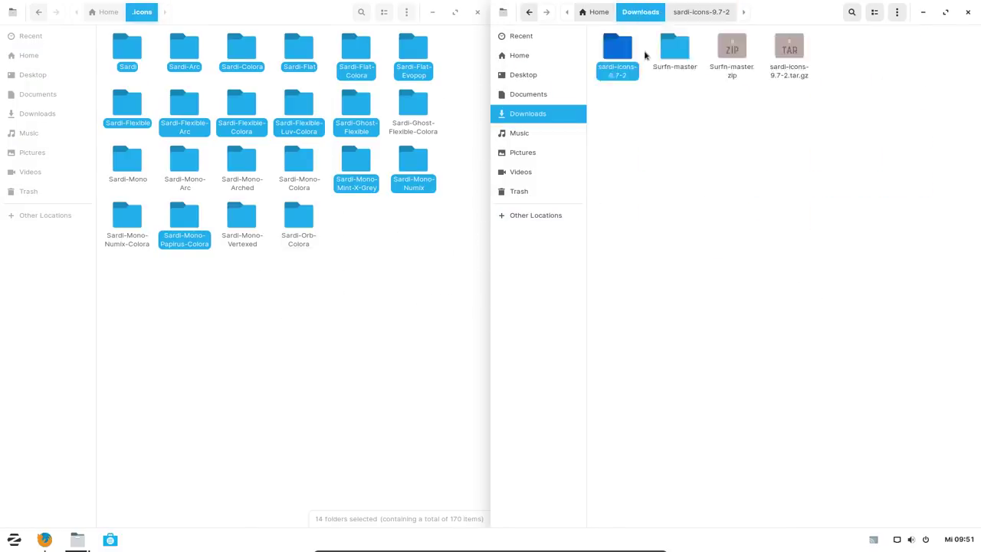
click(673, 48)
double_click(673, 53)
click(673, 52)
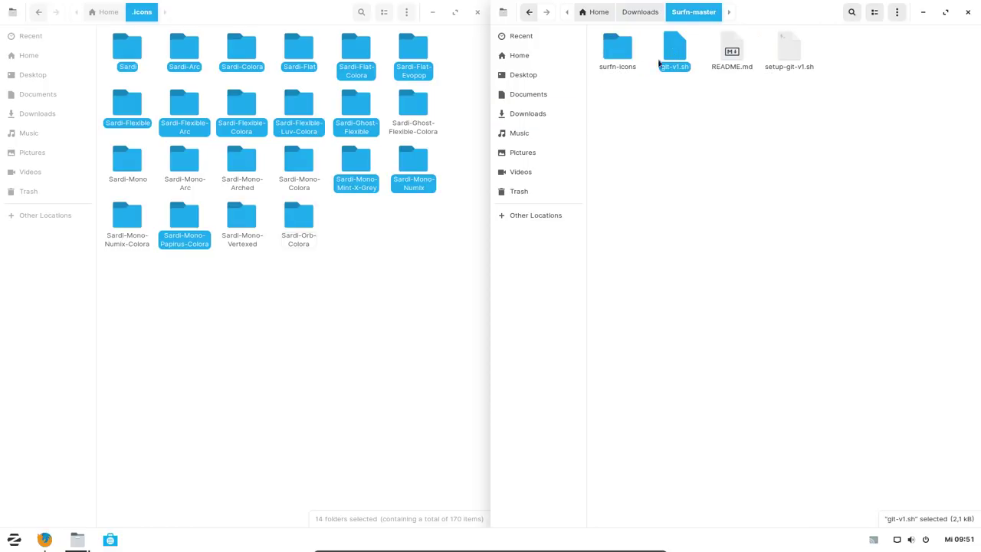
key(Left)
key(Return)
key(ctrl+a)
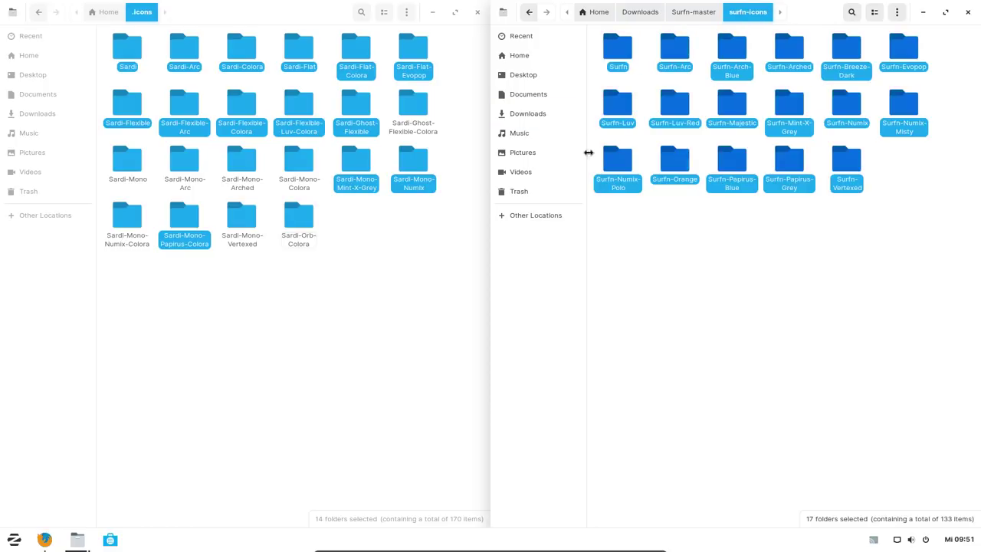
drag(615, 61, 337, 307)
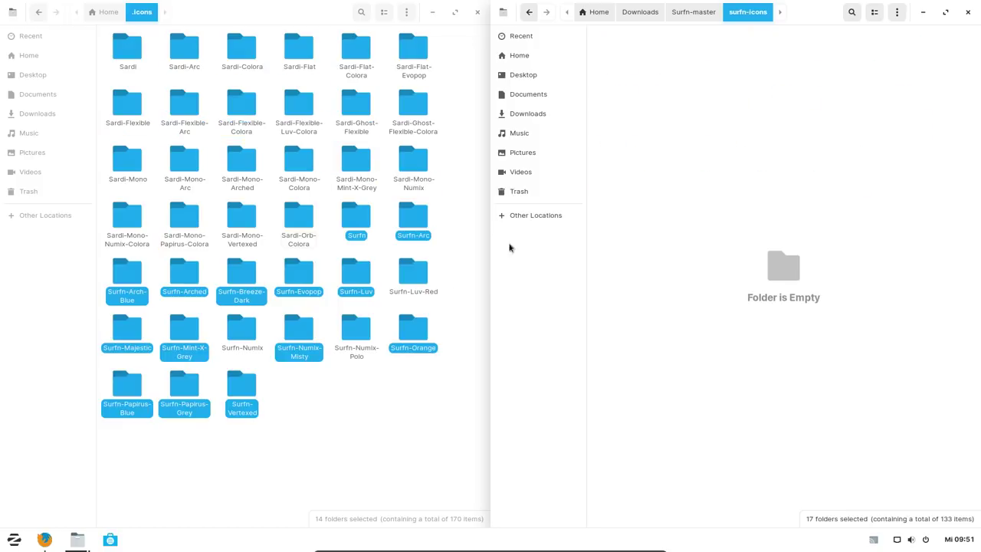
click(967, 14)
click(477, 12)
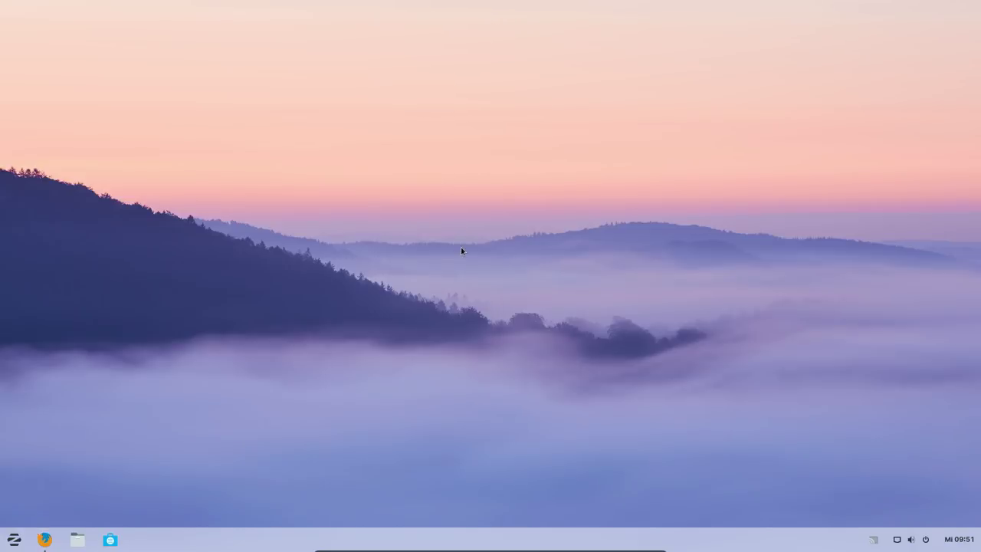
Launch Zorin Appearance via an 'app' search and try the middle and grid layouts, restoring the first.
click(15, 542)
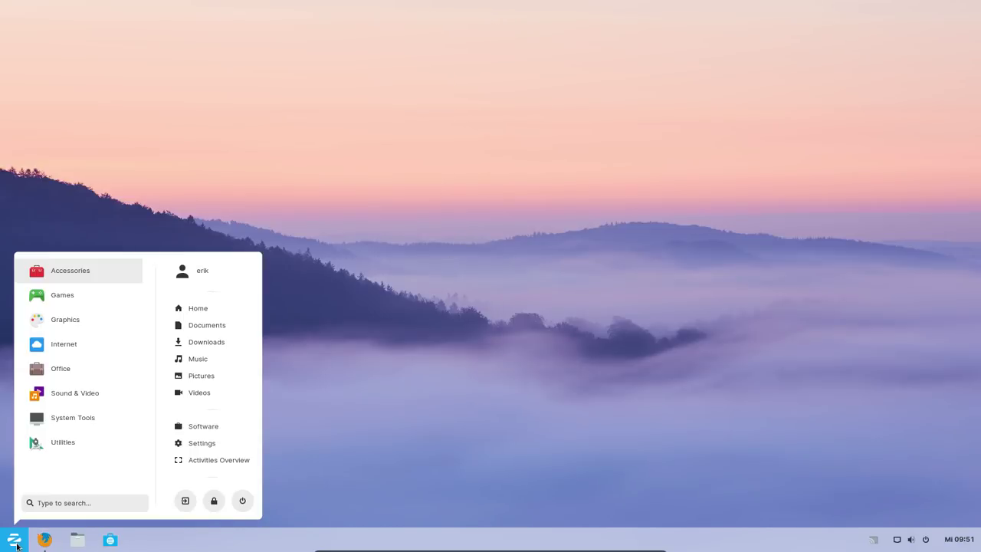
text(app)
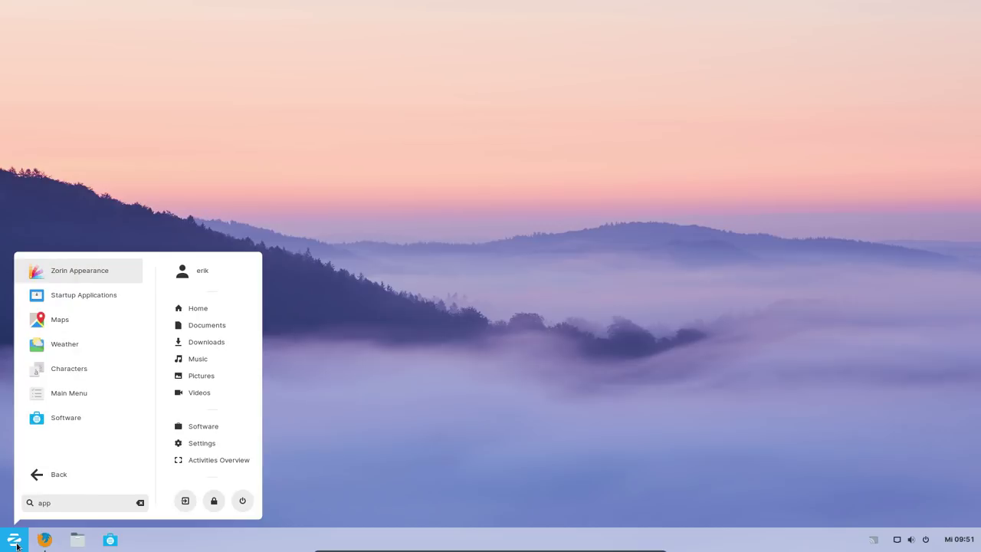
click(108, 273)
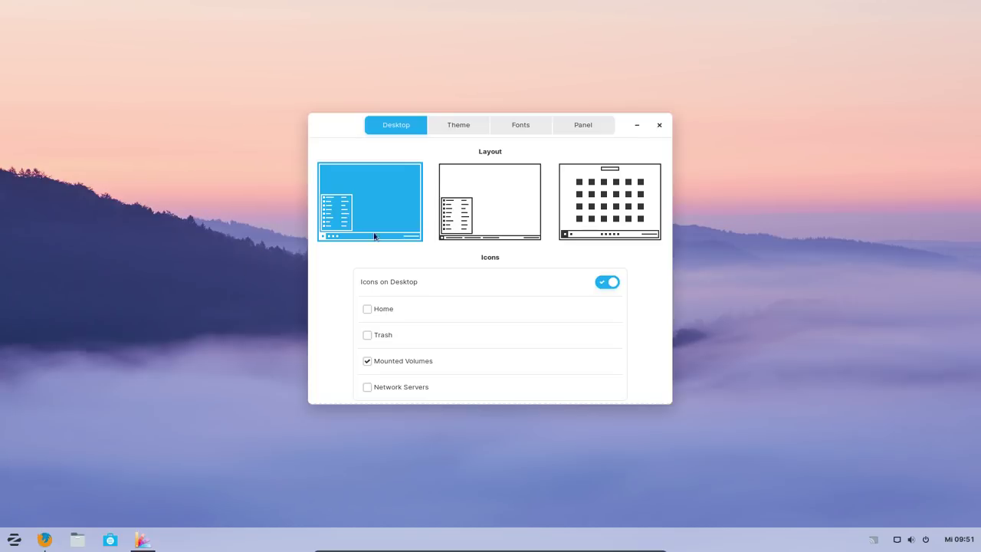
click(488, 223)
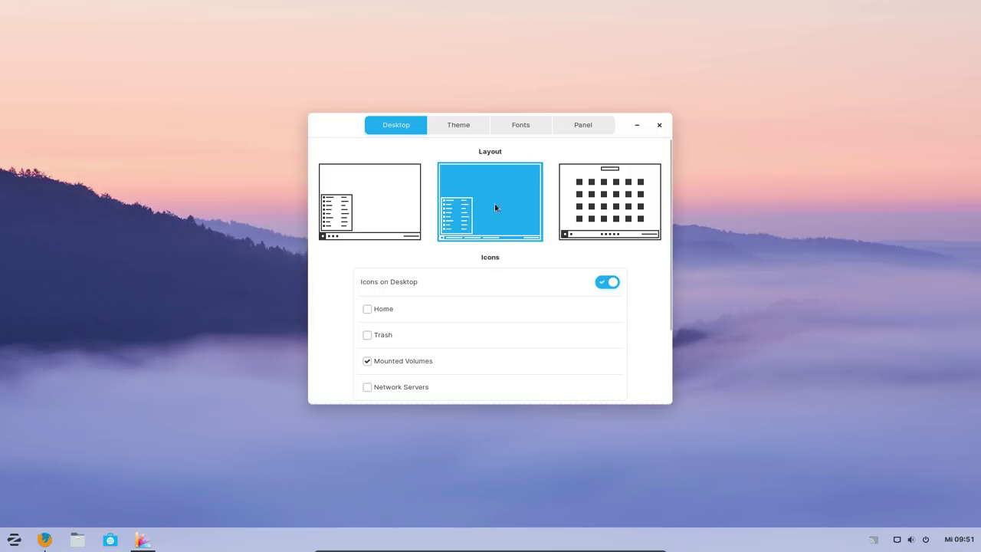
click(366, 211)
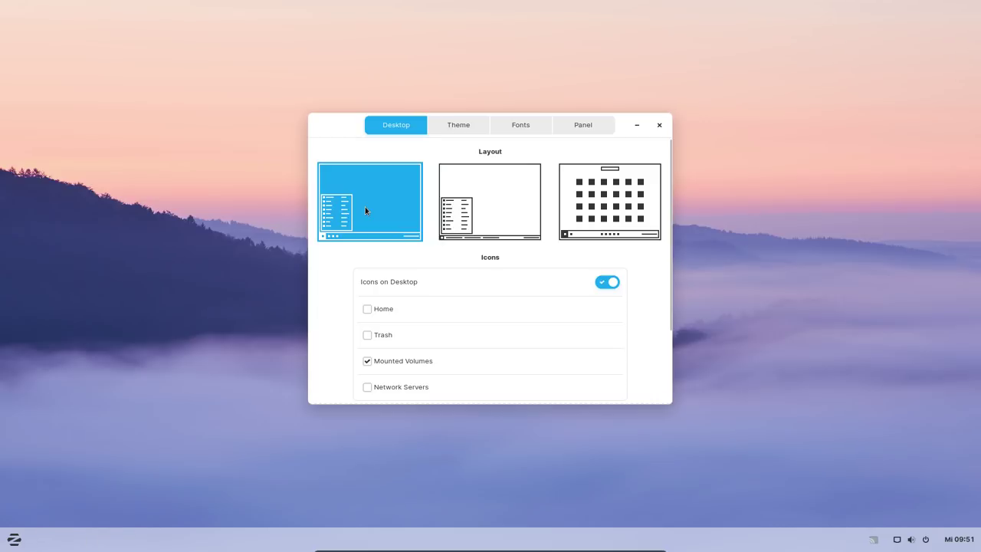
click(484, 214)
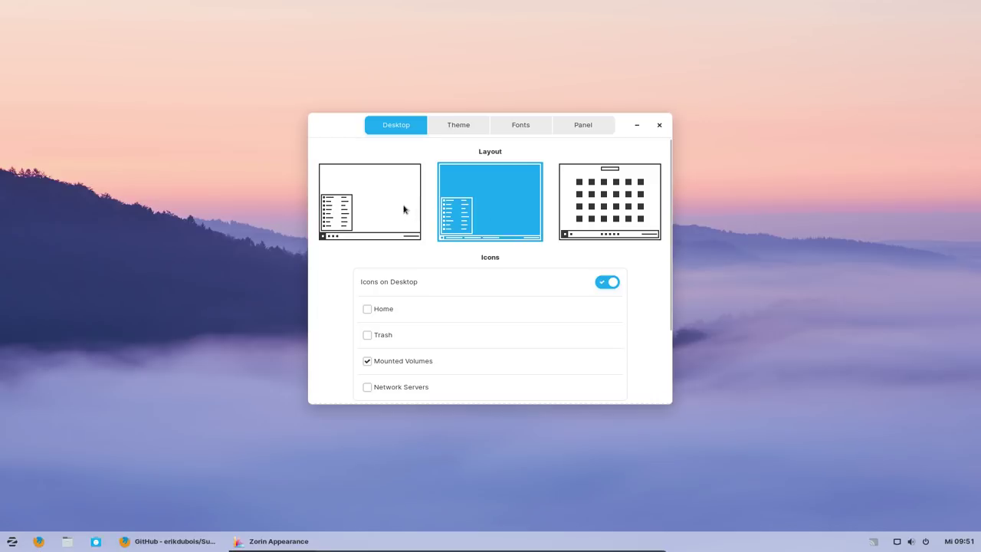
click(403, 206)
click(468, 210)
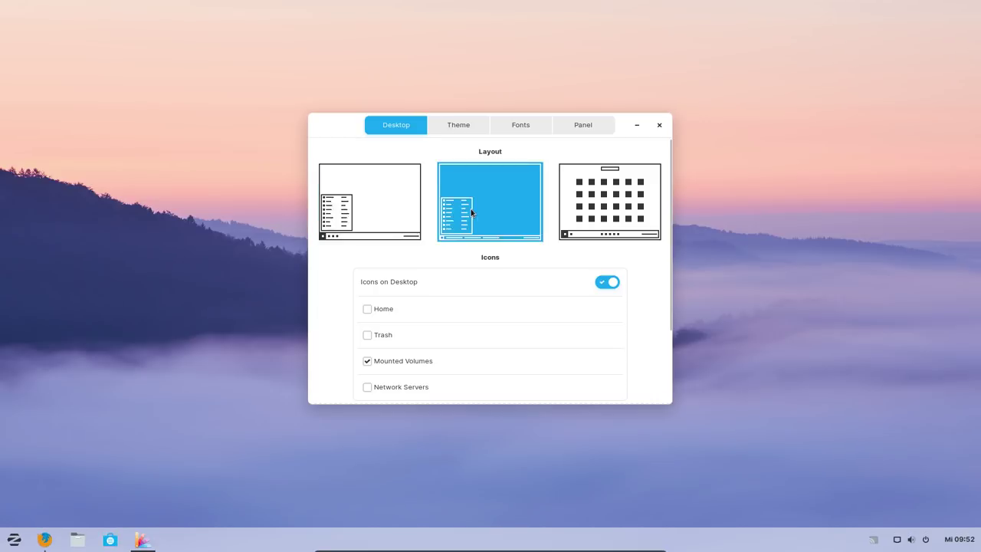
click(621, 207)
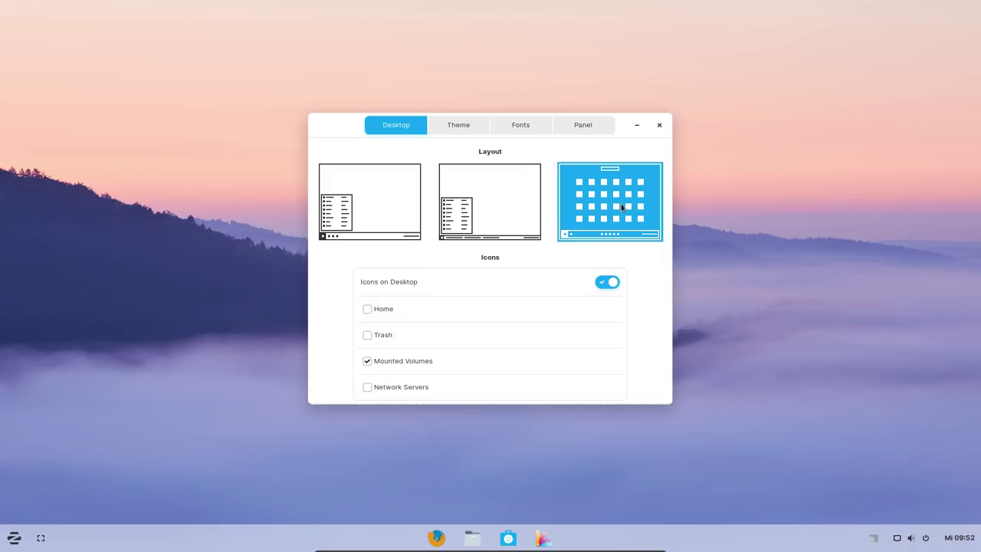
click(399, 204)
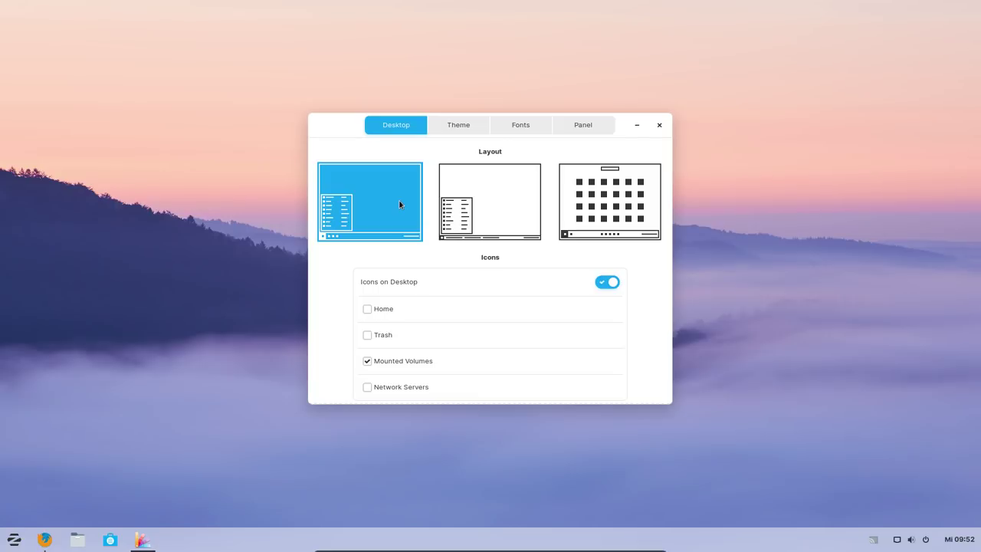
Toggle desktop Home and Trash icons on then off, try left then right titlebar buttons, and view Theme.
click(371, 311)
click(370, 336)
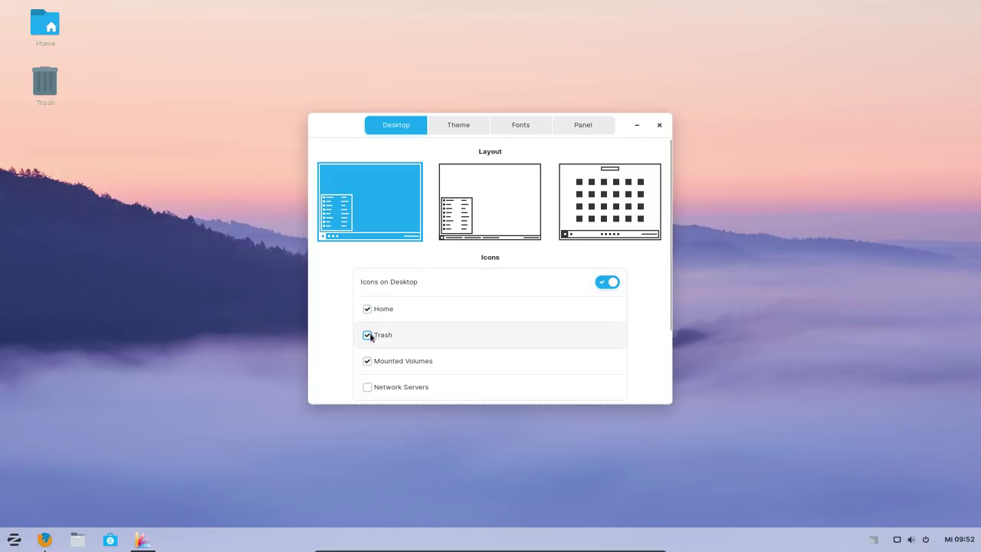
click(367, 337)
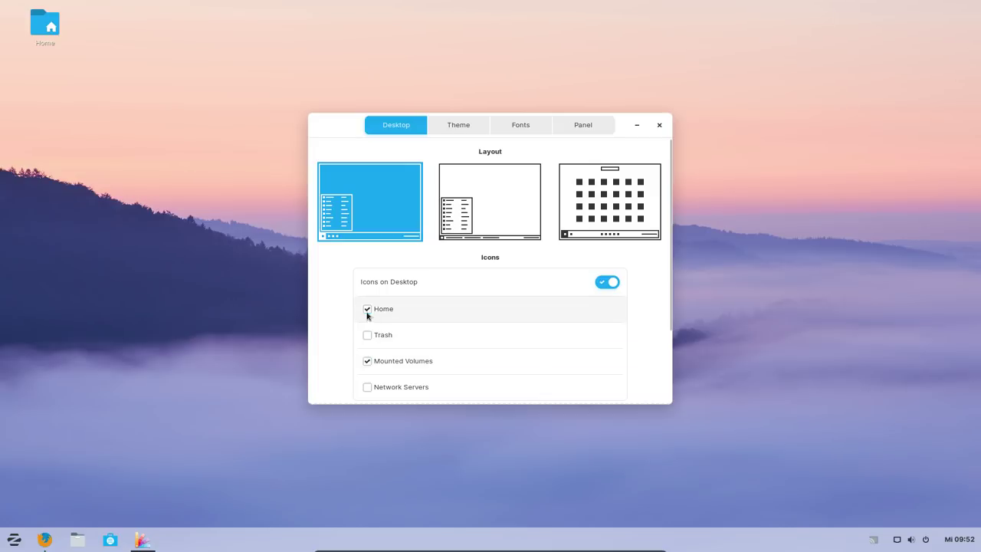
click(367, 311)
scroll(503, 342, down, 3)
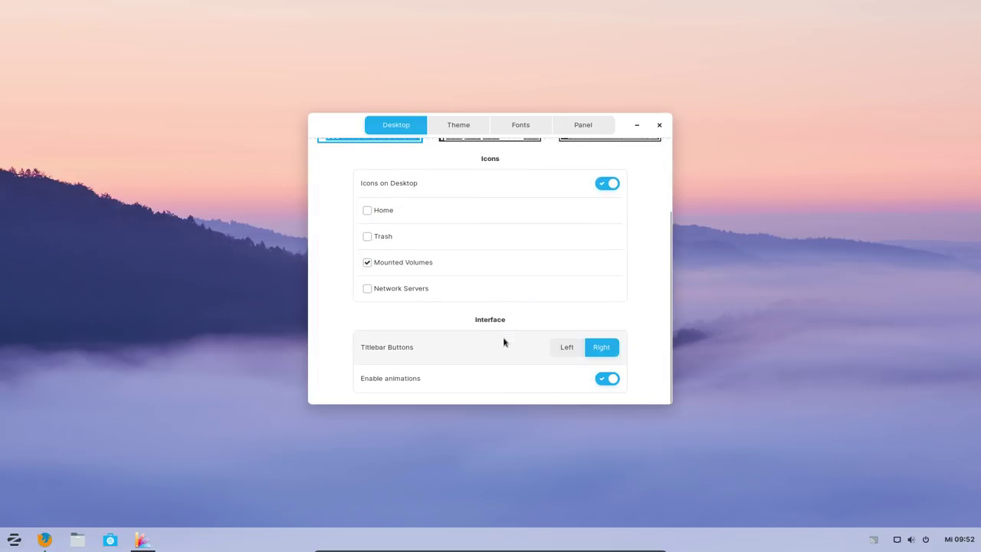
click(568, 346)
click(599, 347)
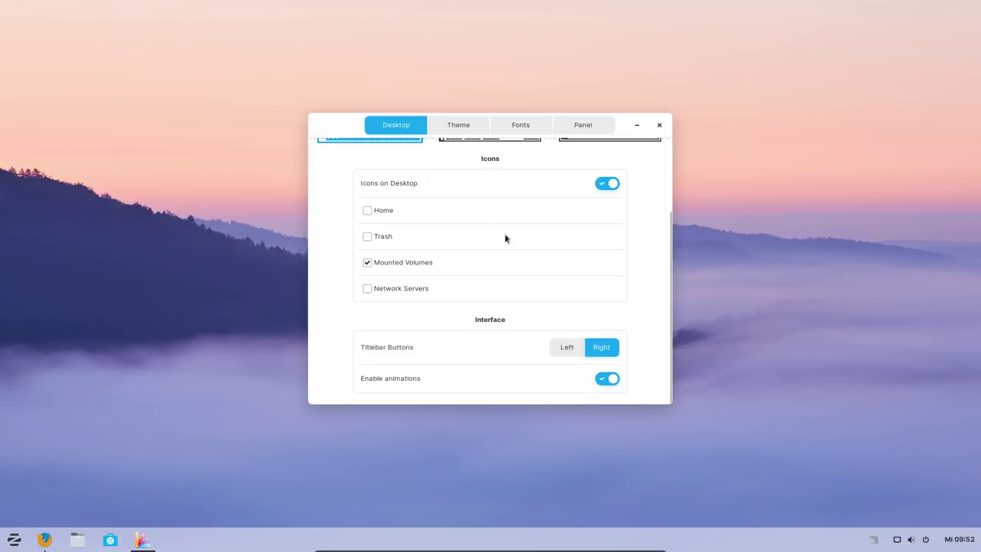
click(456, 127)
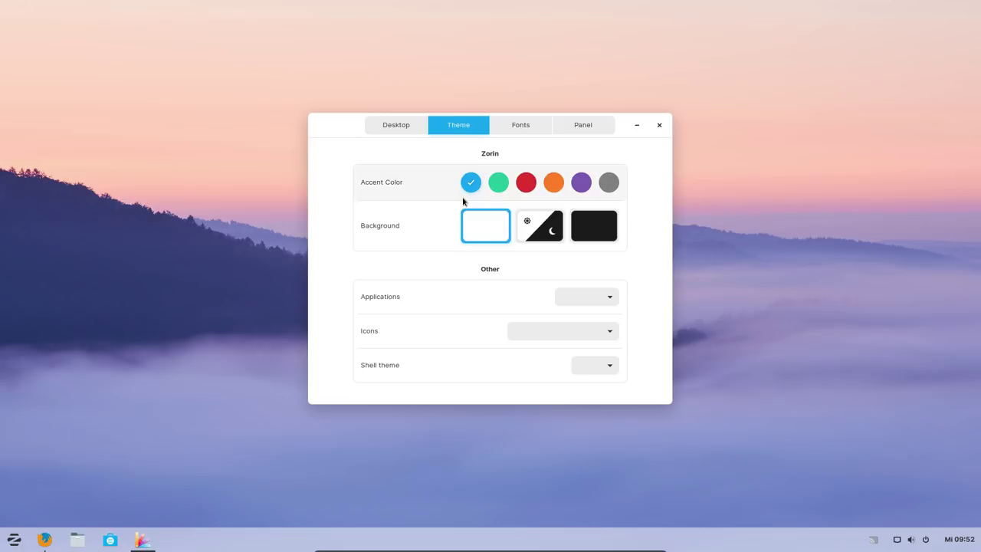
Try the dark and automatic day/night backgrounds, checking and closing the location settings.
click(590, 231)
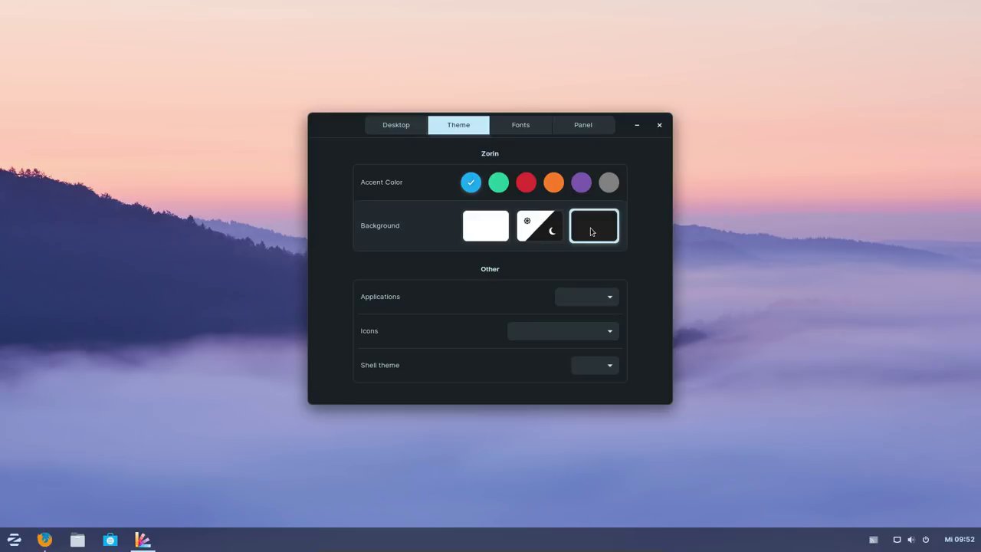
click(24, 543)
click(24, 546)
click(548, 223)
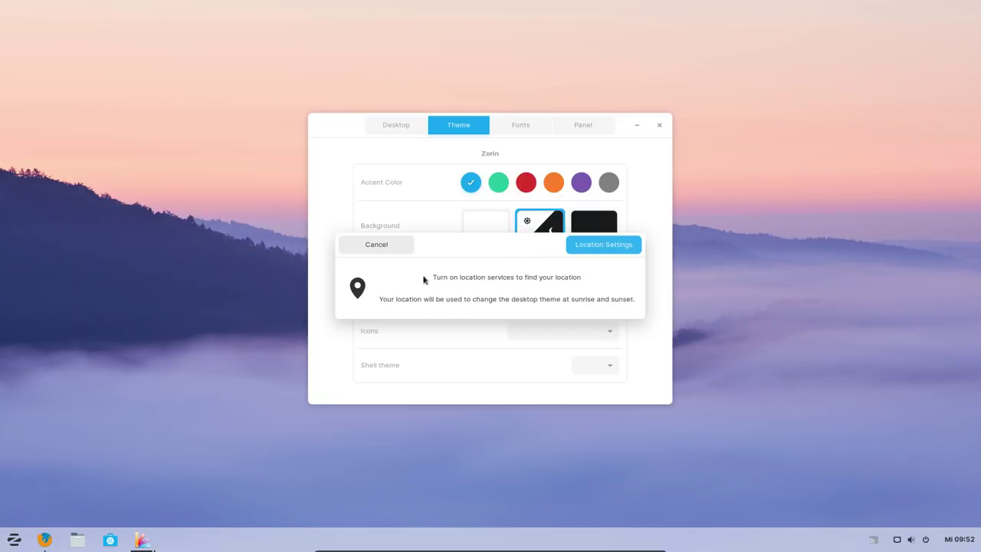
click(595, 249)
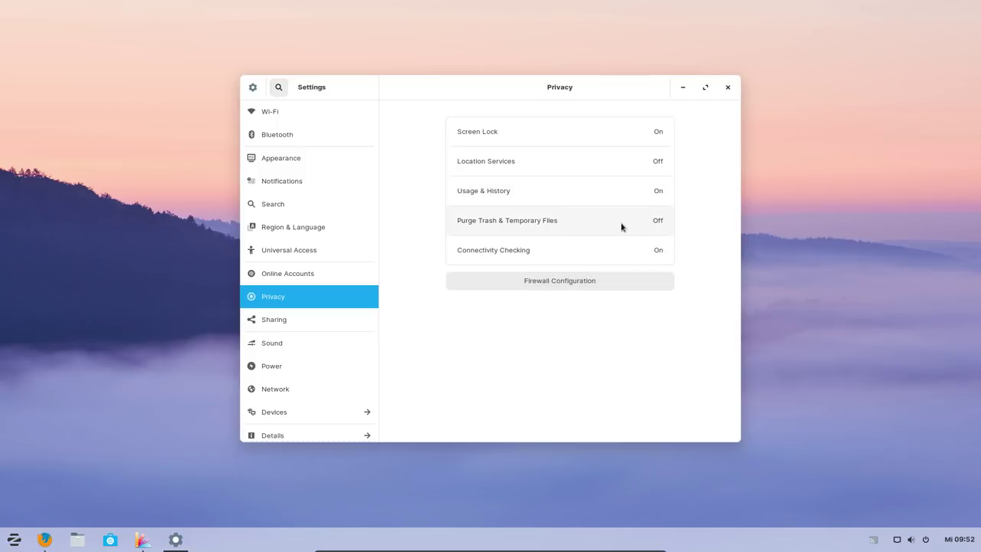
click(728, 89)
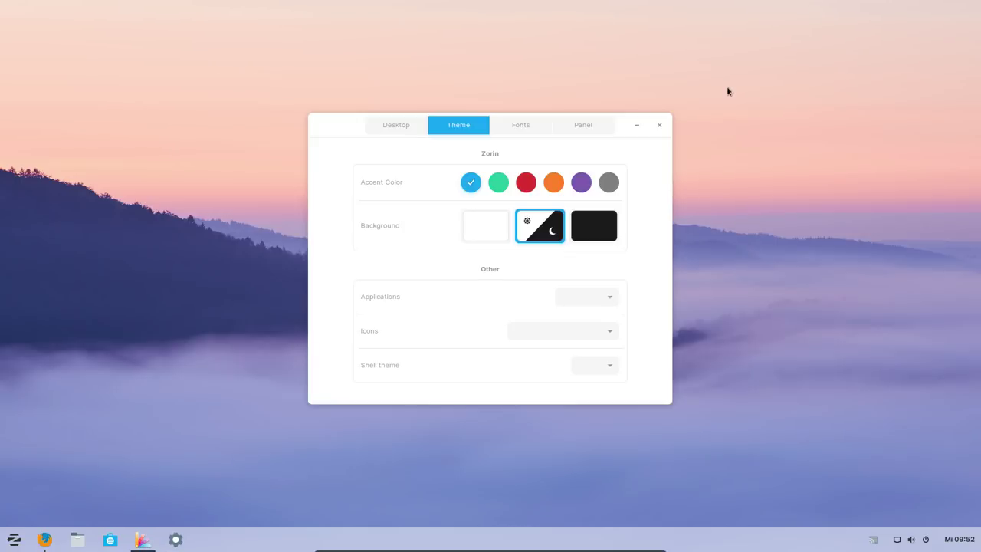
Set the background style to Light, glance at the Fonts and Panel tabs, and open the icon theme list.
click(494, 228)
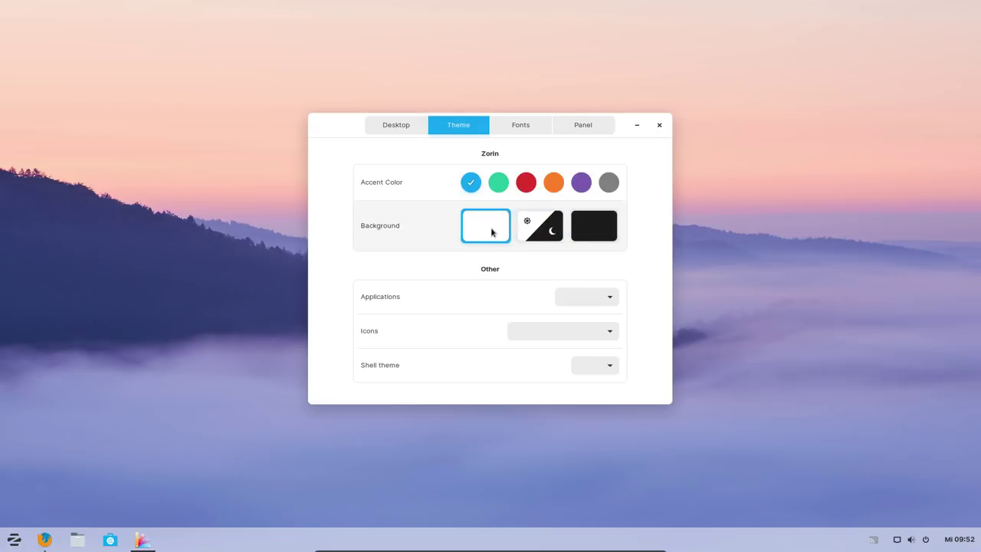
click(519, 131)
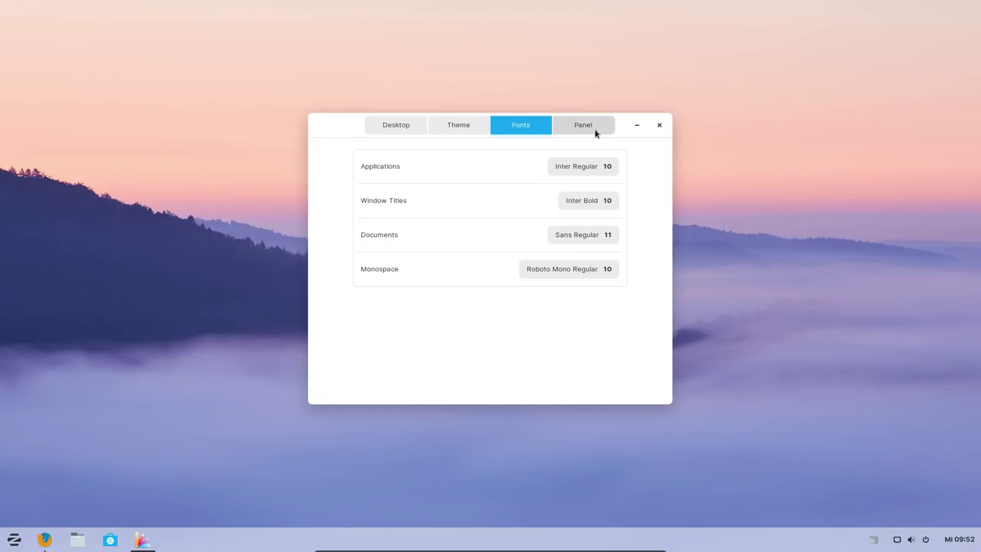
click(595, 131)
click(471, 132)
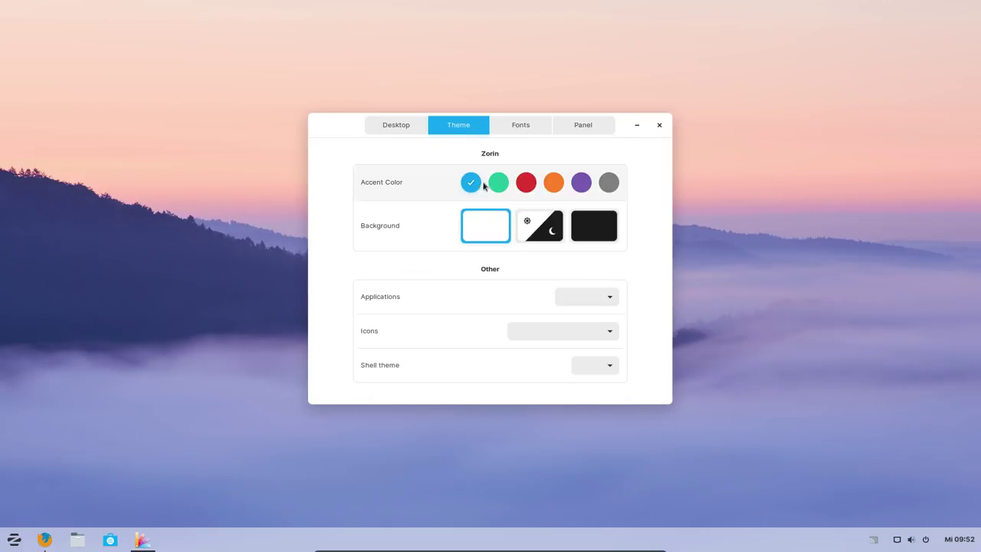
click(588, 330)
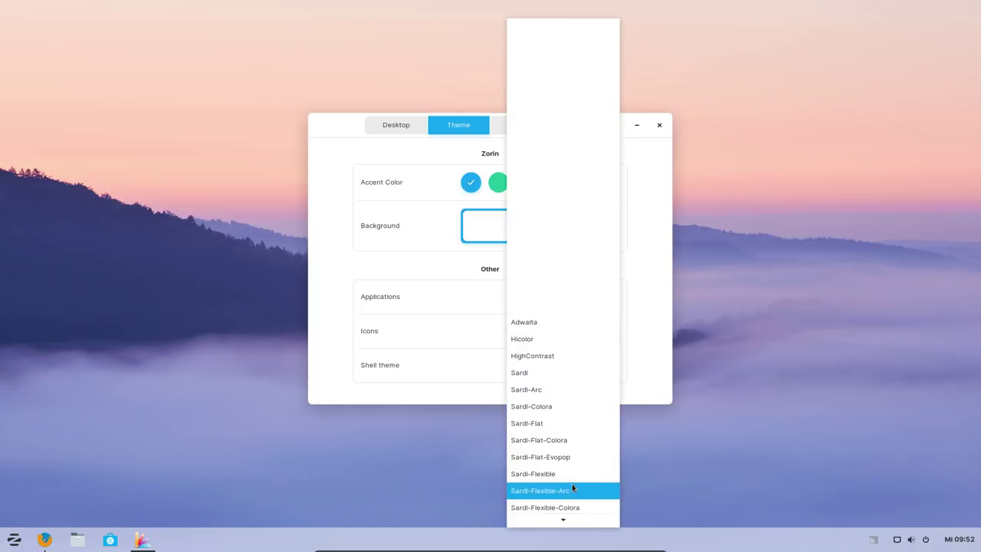
Apply the Sardi-Flexible-Arc icon theme, close Zorin Appearance, and view the new icons in the app menu.
click(572, 489)
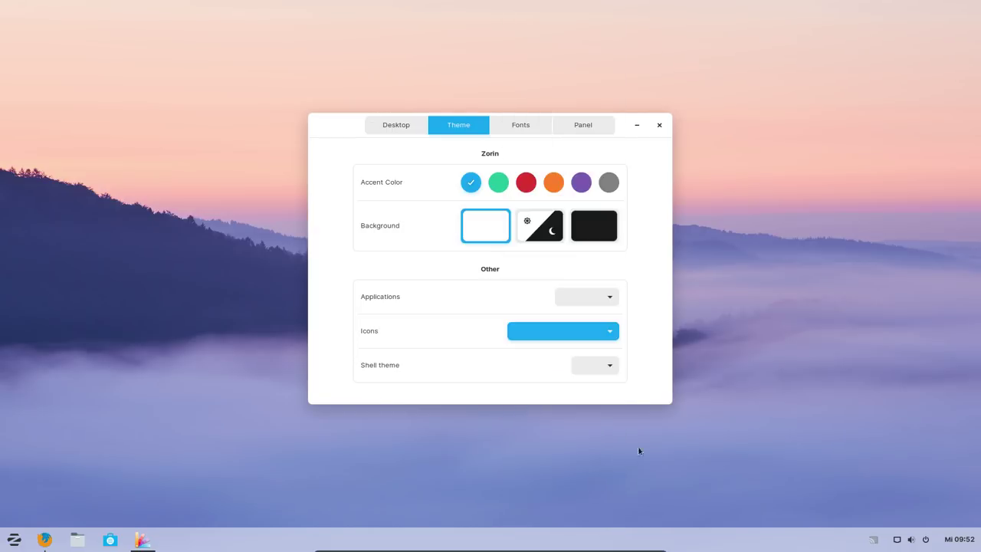
click(658, 125)
click(20, 539)
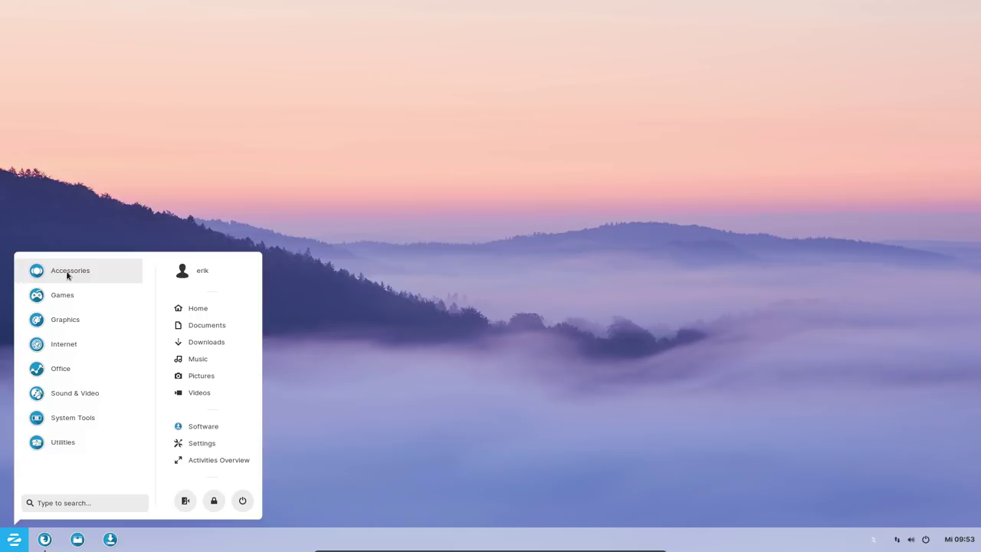
Browse the Accessories, Games, Graphics and Internet categories in the Zorin menu.
click(67, 276)
click(63, 472)
click(65, 295)
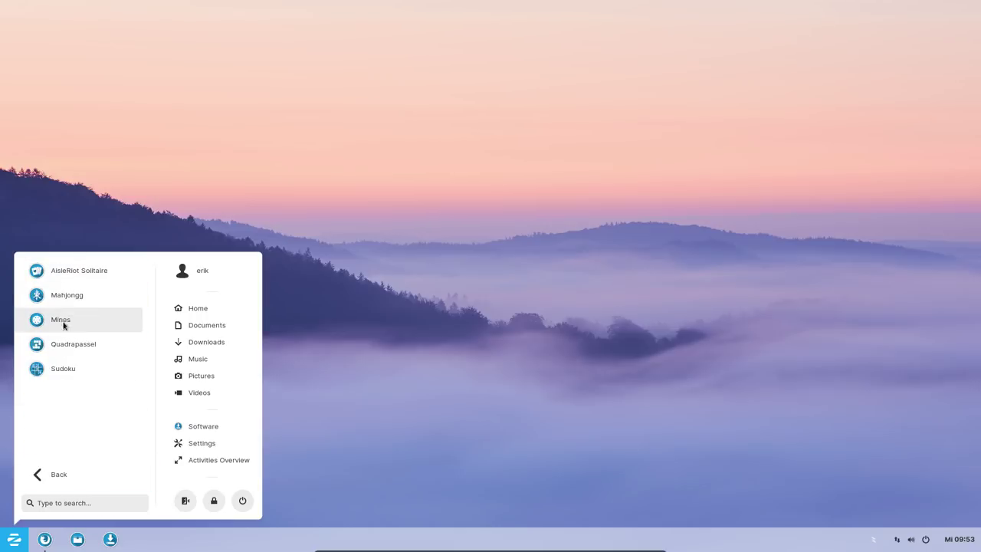
click(64, 473)
click(66, 320)
click(60, 474)
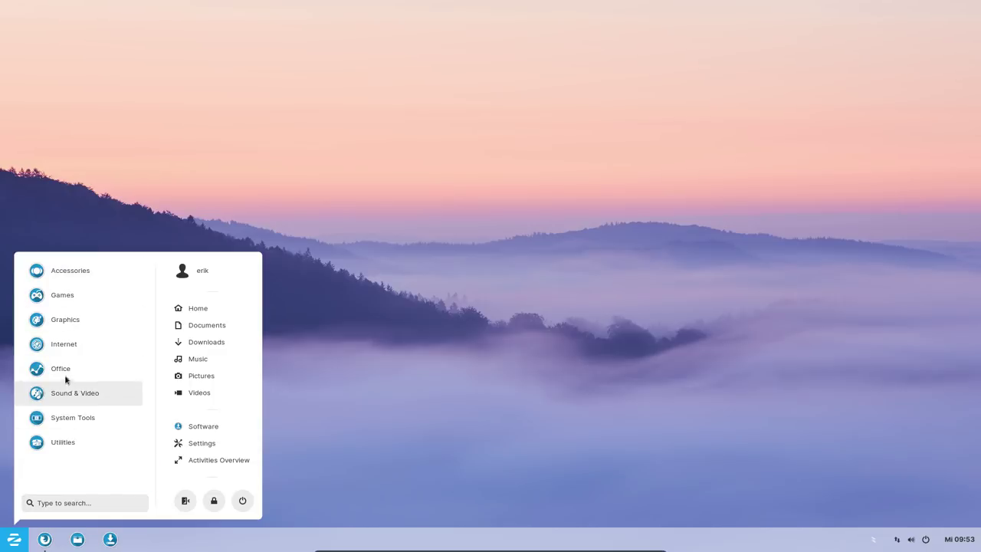
click(64, 345)
click(61, 476)
Browse the Office, Sound & Video and System Tools app categories.
click(66, 371)
scroll(85, 420, down, 1)
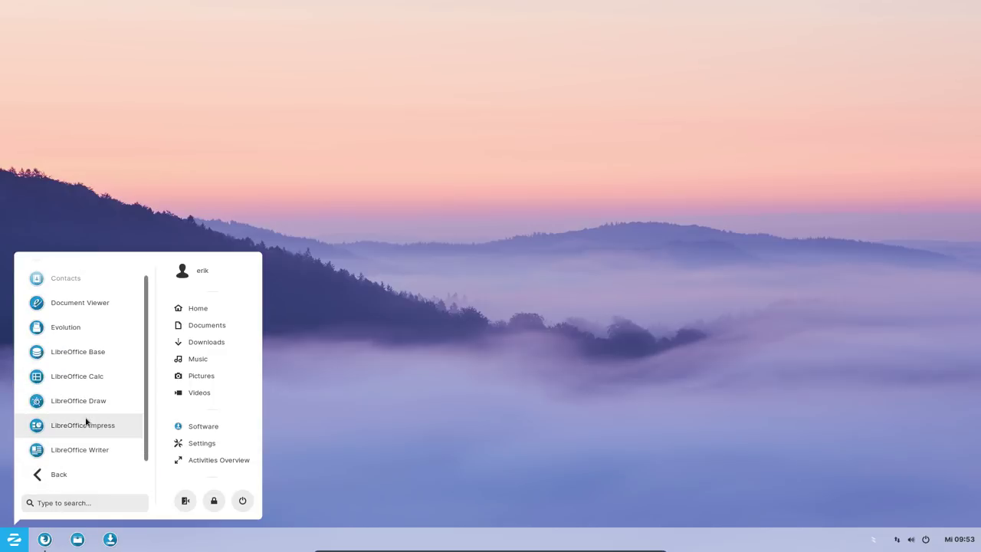
click(73, 472)
click(67, 394)
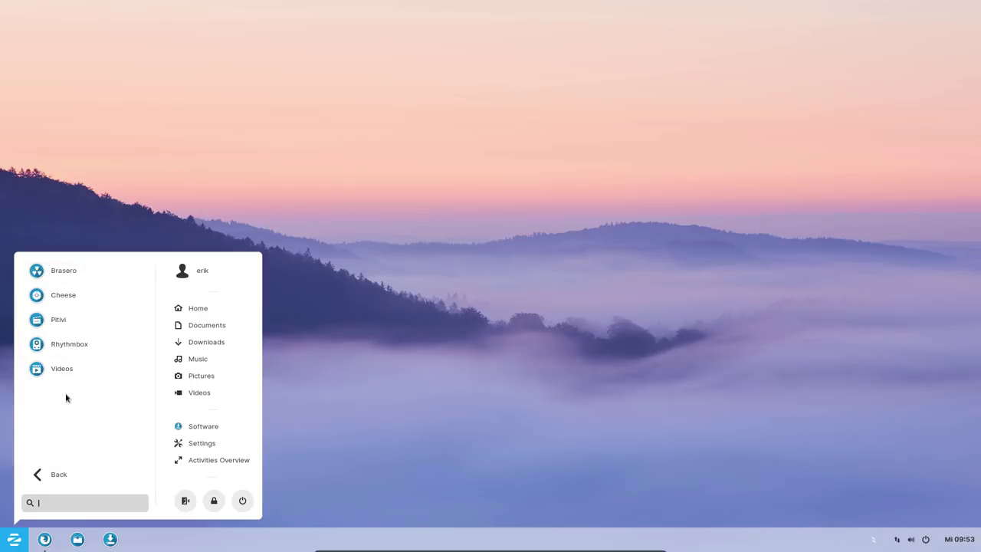
click(48, 473)
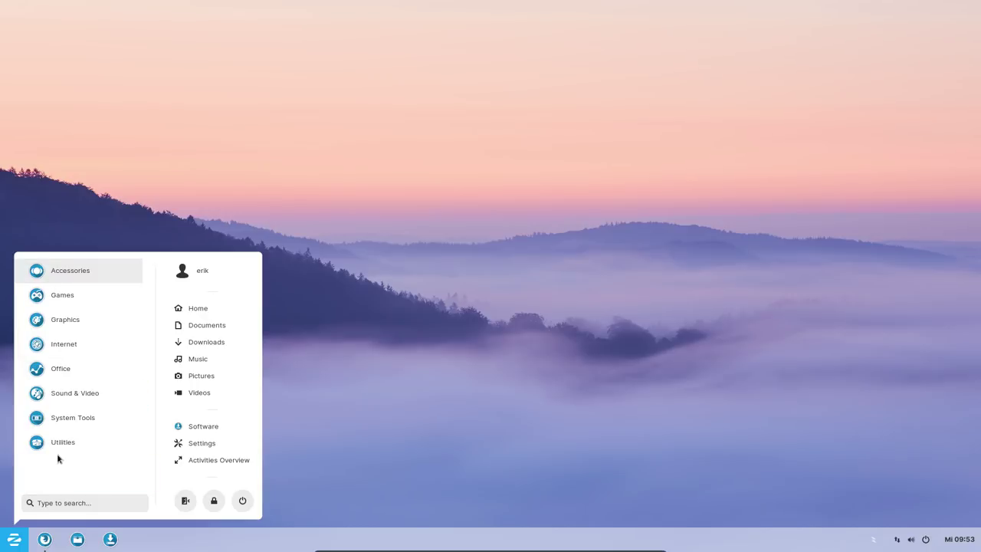
click(80, 418)
scroll(102, 425, down, 2)
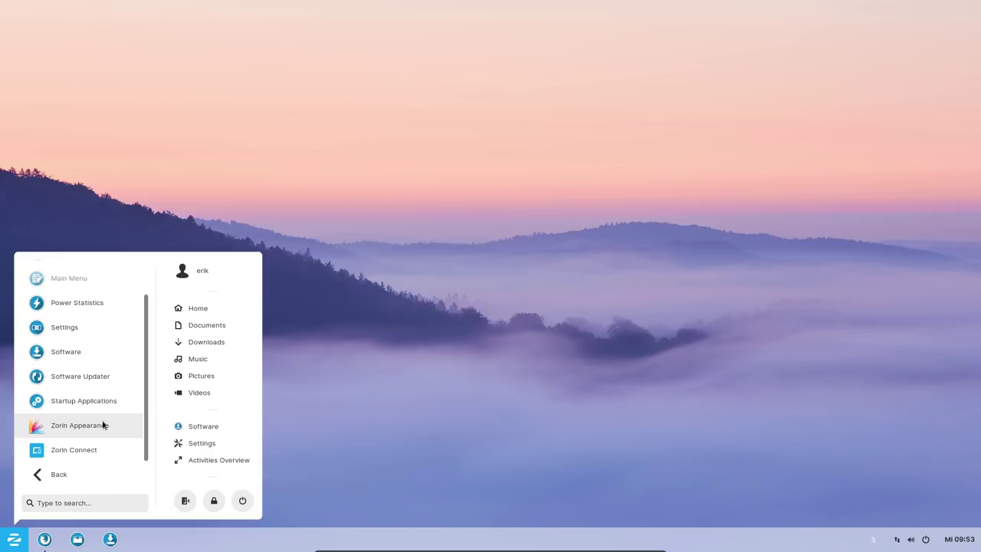
click(55, 472)
Review the Utilities apps, revisit System Tools, and launch Settings from the menu.
click(61, 446)
scroll(62, 448, down, 5)
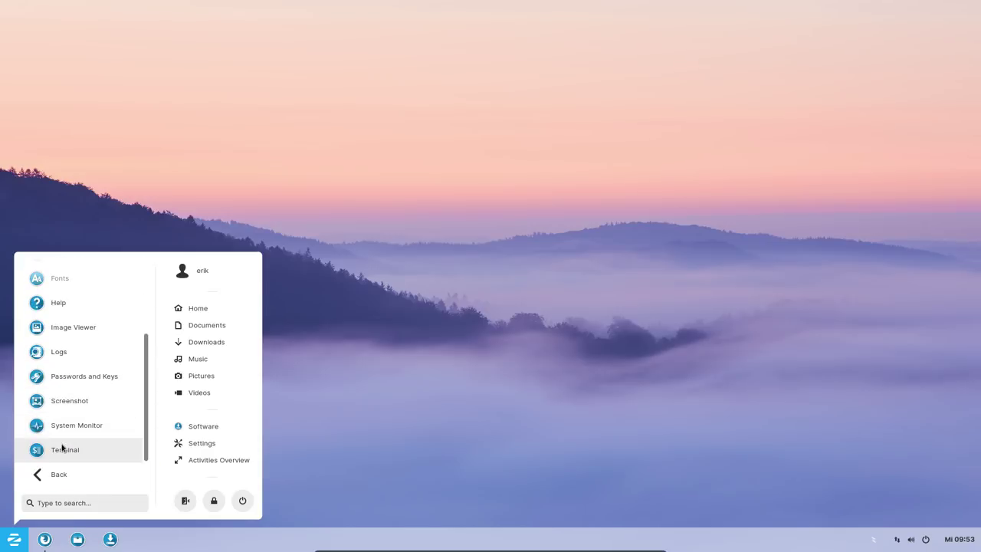
scroll(62, 448, up, 5)
scroll(62, 448, down, 5)
click(59, 471)
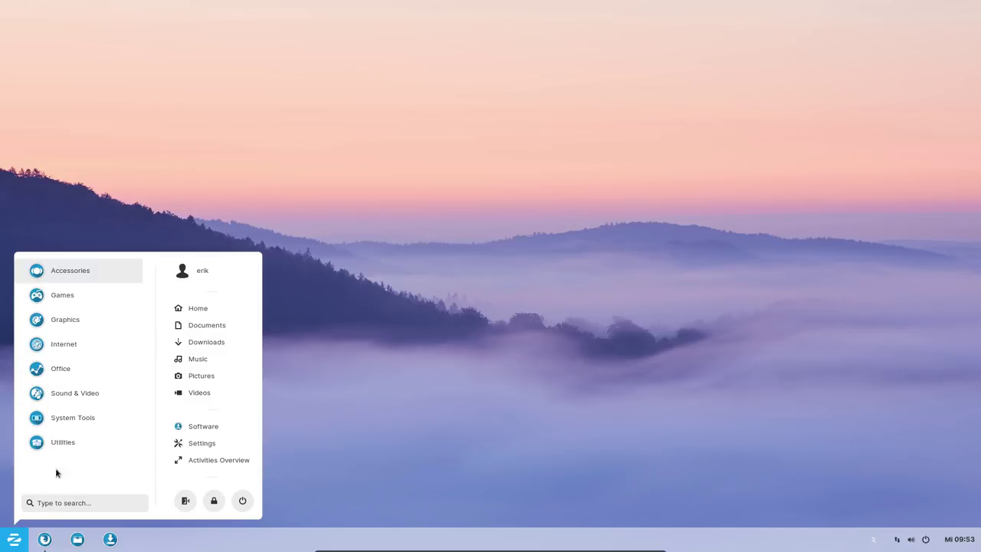
click(67, 421)
scroll(75, 385, down, 2)
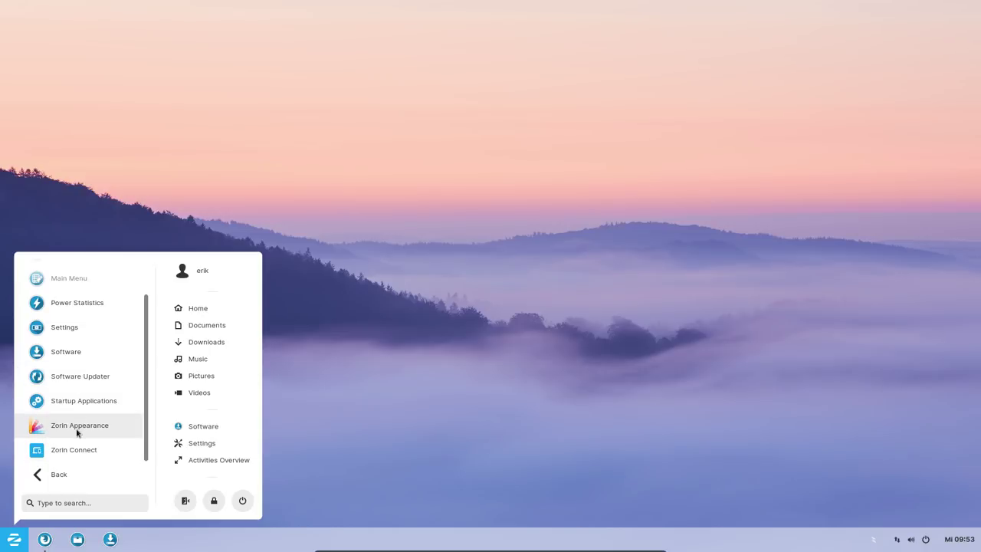
click(215, 446)
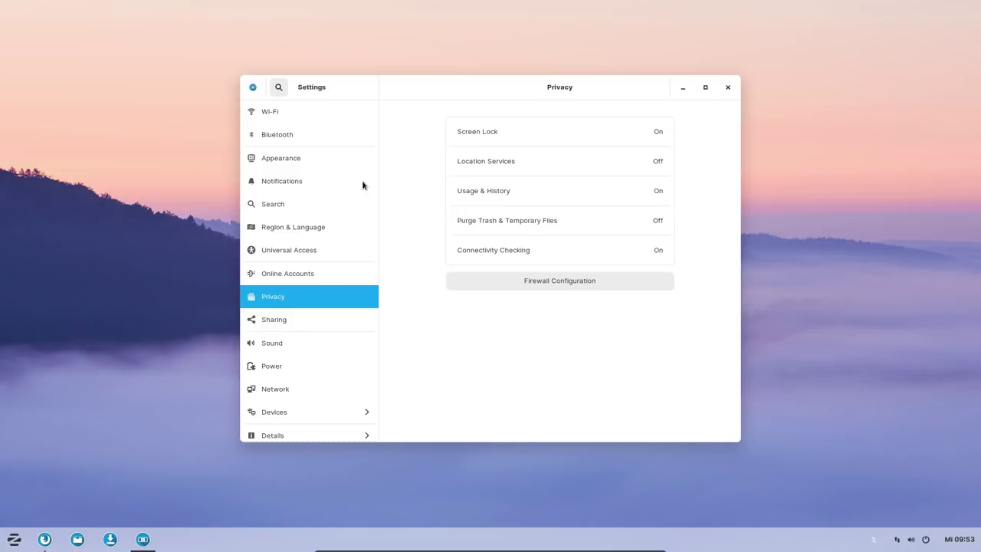
Look through the Wi-Fi, Bluetooth, Appearance, Notifications, Search and Region & Language pages.
click(300, 119)
click(299, 137)
click(298, 156)
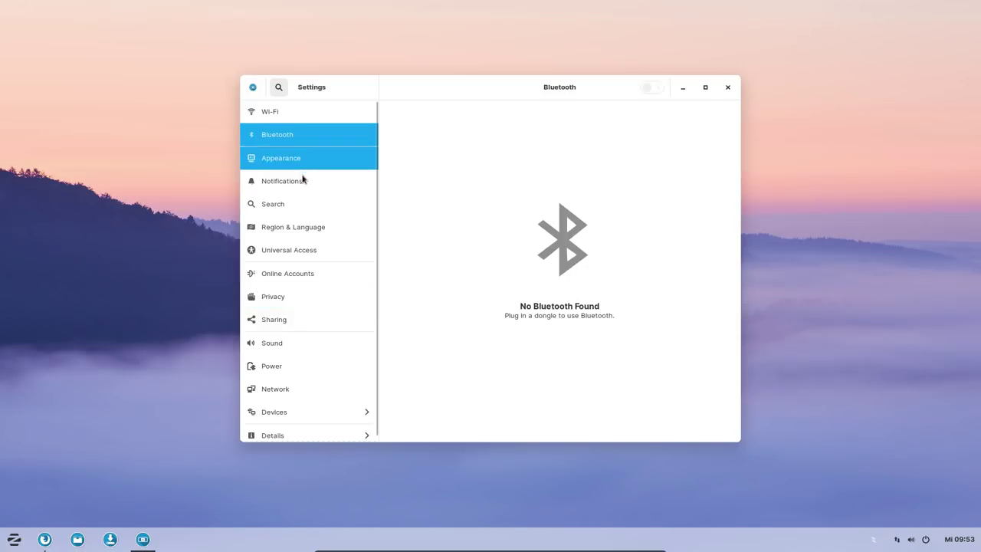
click(302, 180)
scroll(449, 264, down, 3)
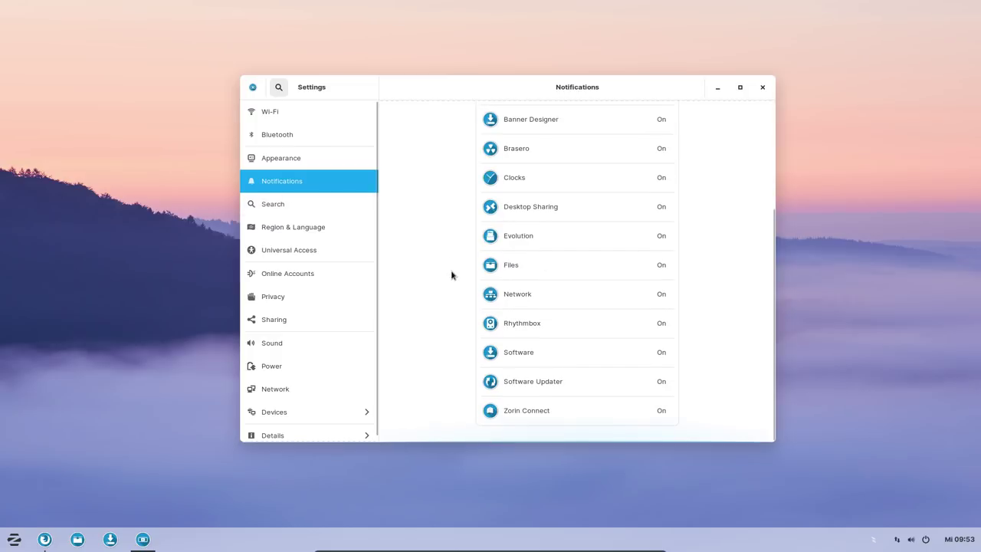
click(309, 202)
scroll(444, 258, down, 1)
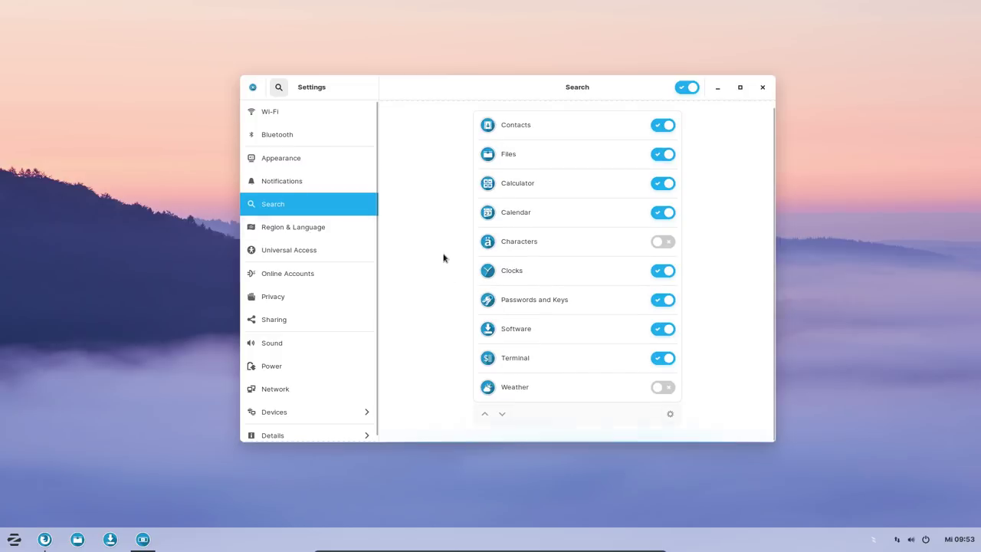
click(298, 230)
Look through the Universal Access, Online Accounts, Privacy, Sharing, Sound, Power and Network pages.
click(291, 250)
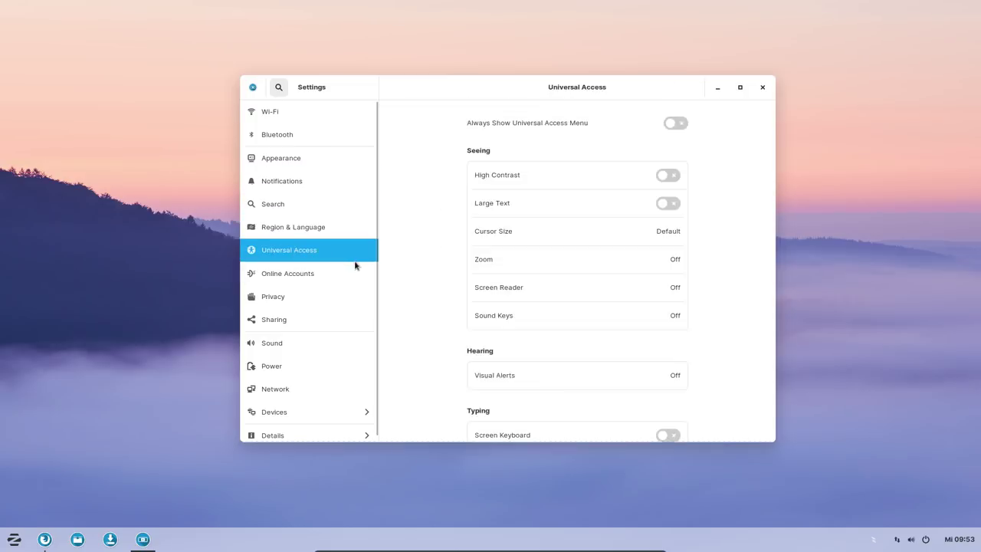
click(307, 277)
scroll(421, 300, down, 2)
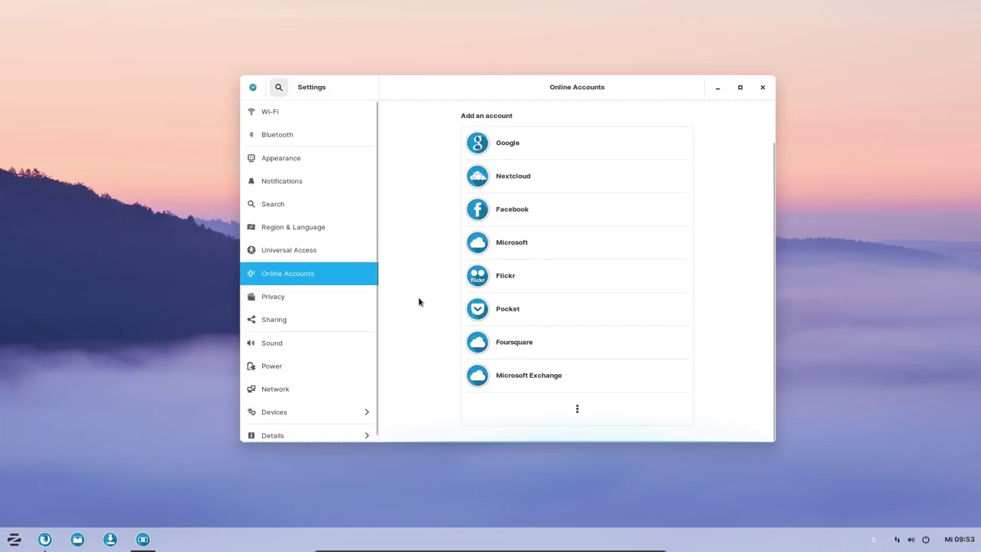
click(317, 300)
click(253, 325)
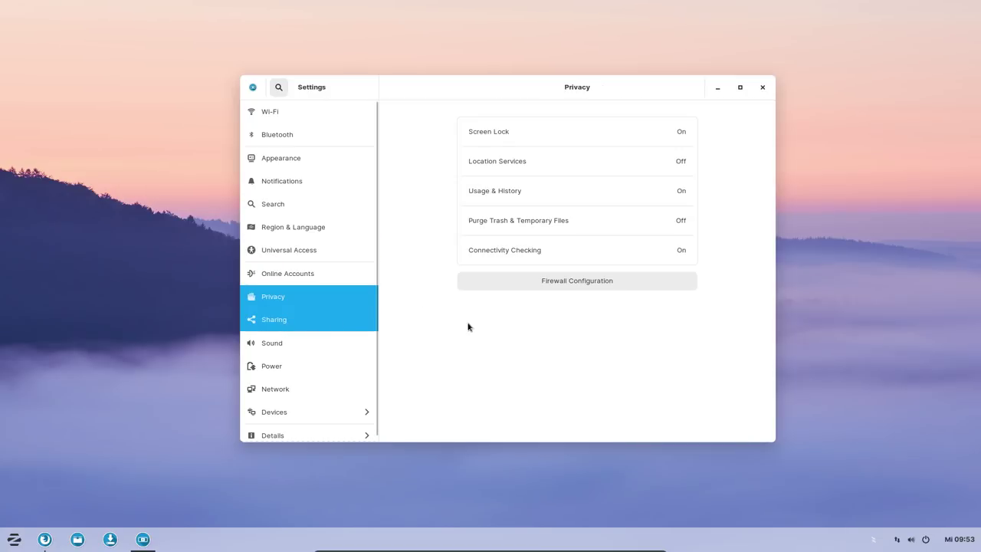
click(337, 348)
click(327, 366)
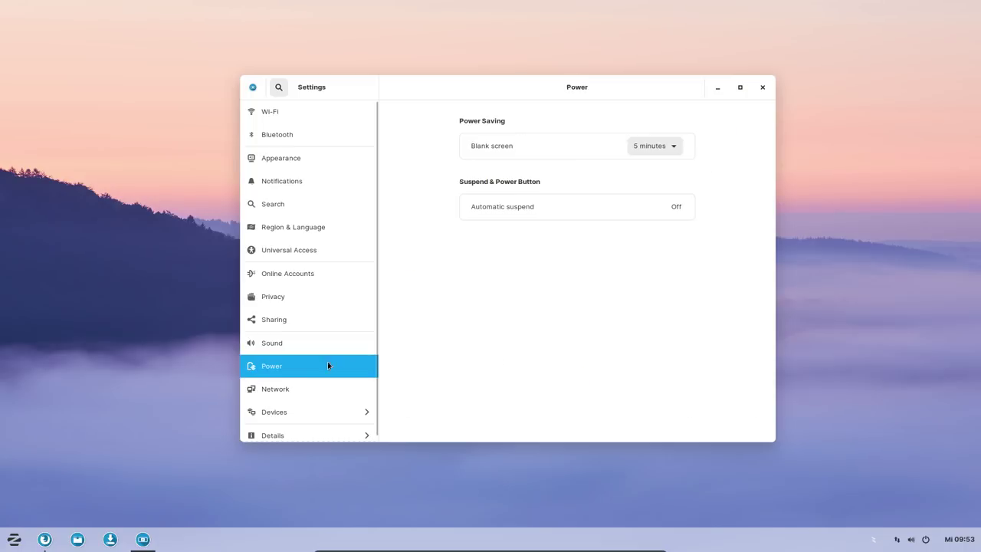
click(337, 388)
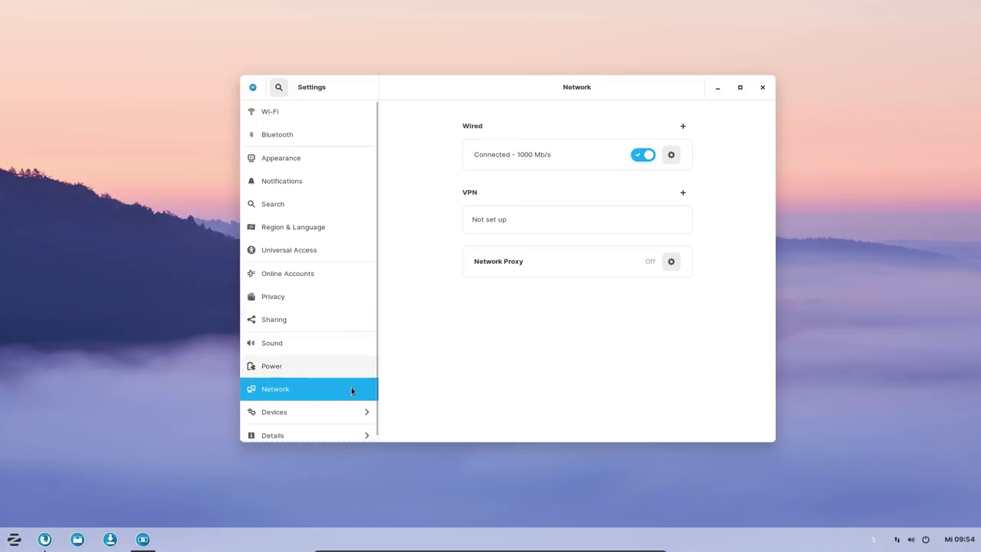
Review the Devices pages: Keyboard, Mouse & Touchpad, Printers, Removable Media, Thunderbolt, Wacom Tablet, Color.
click(344, 413)
click(312, 157)
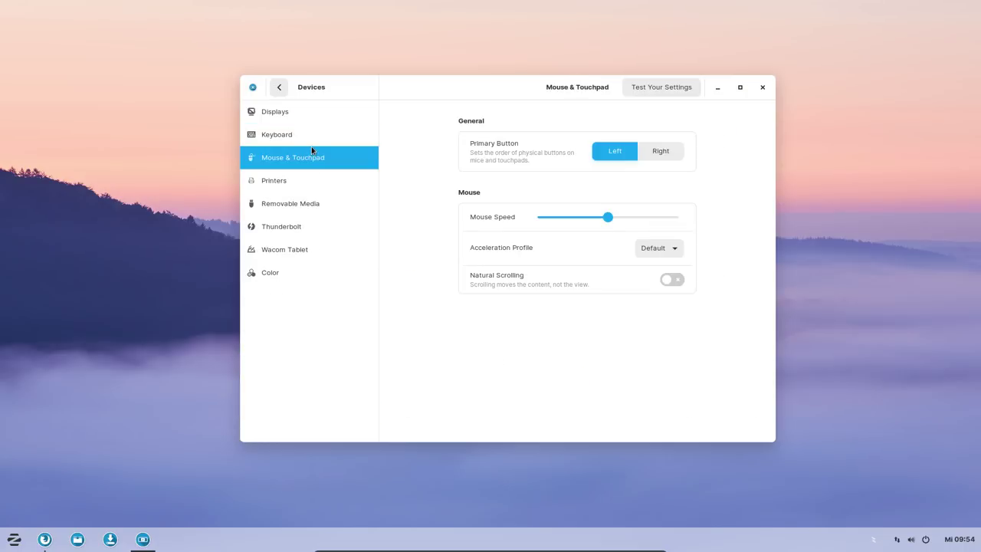
click(314, 140)
click(310, 157)
click(310, 180)
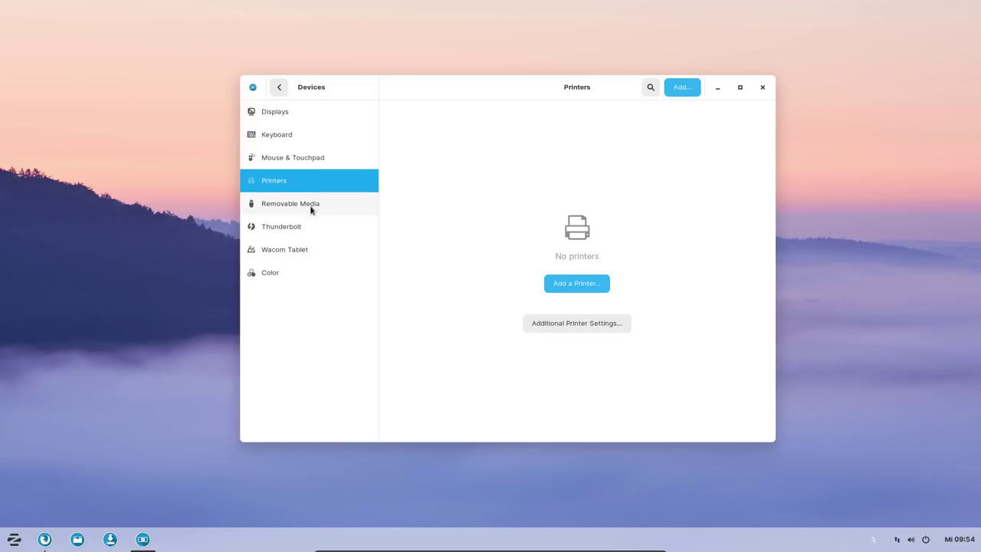
click(311, 203)
click(312, 224)
click(314, 249)
click(307, 272)
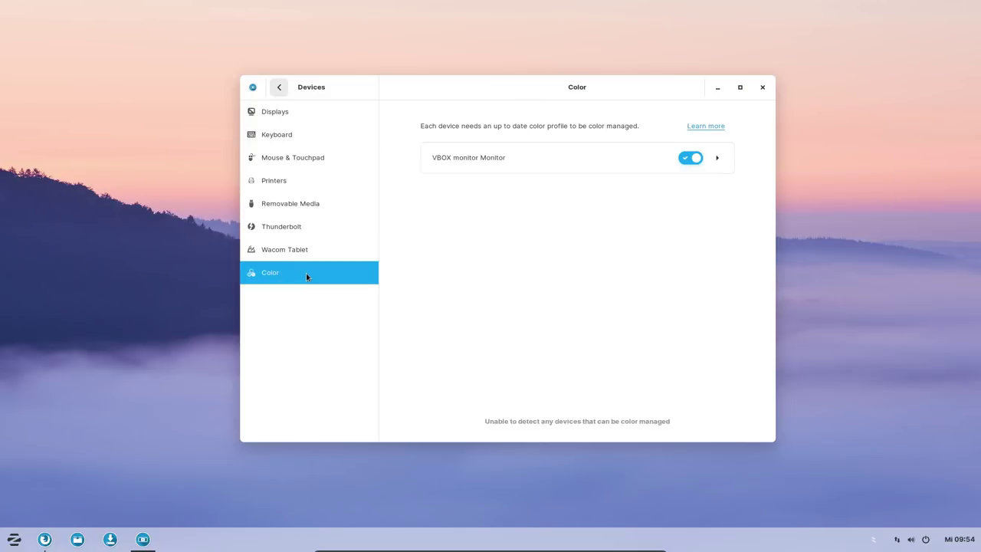
Review the Details pages Date & Time, Users and Default Applications, then close Settings.
click(278, 86)
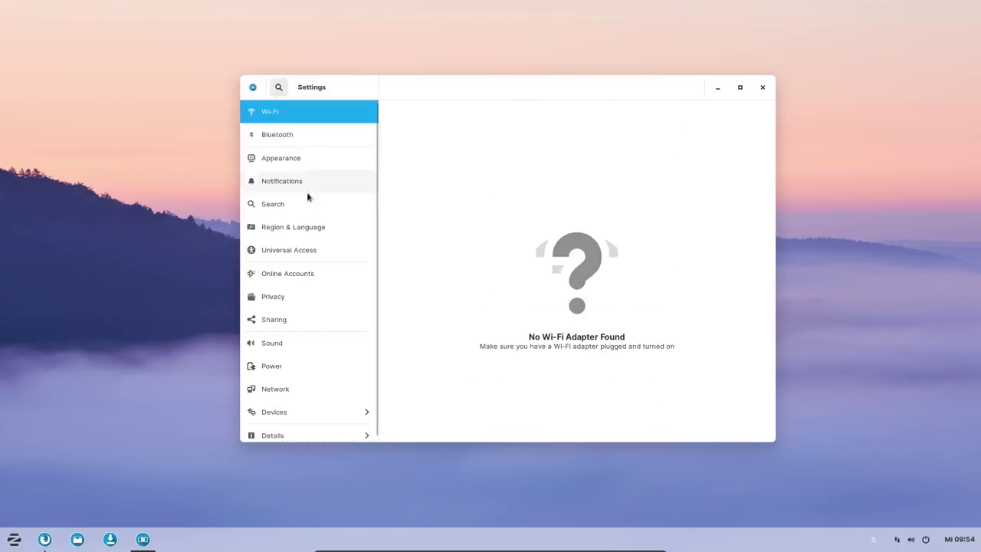
click(320, 431)
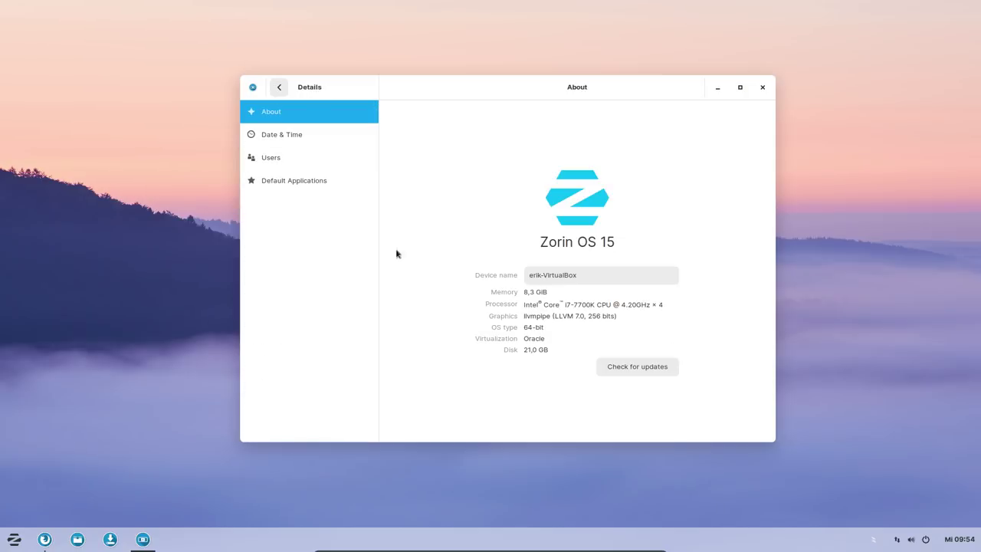
click(307, 141)
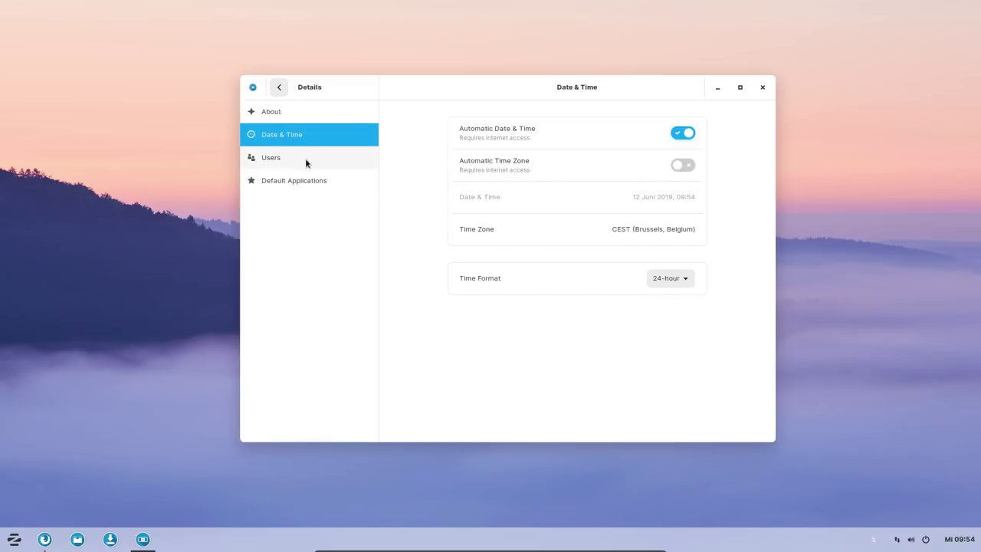
click(305, 158)
click(308, 183)
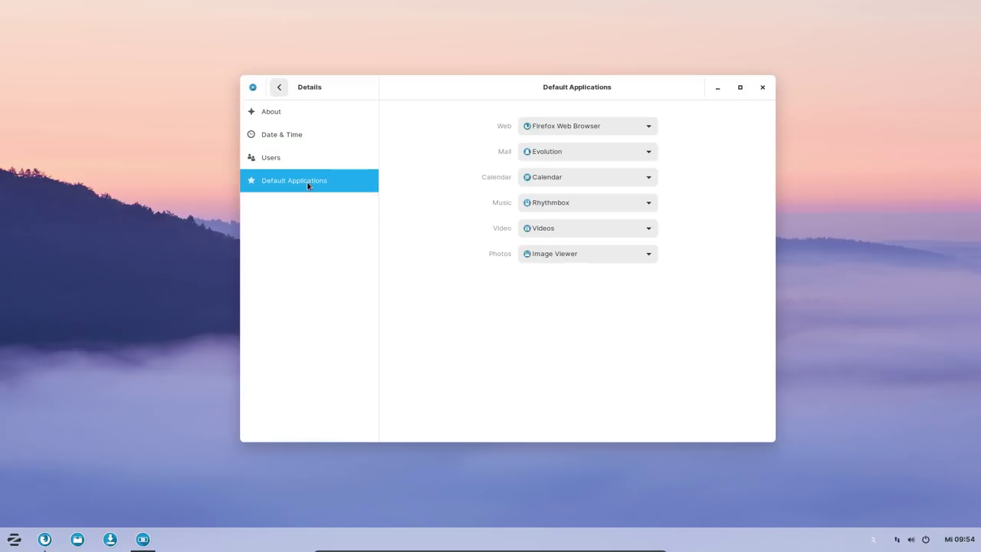
click(278, 90)
click(278, 90)
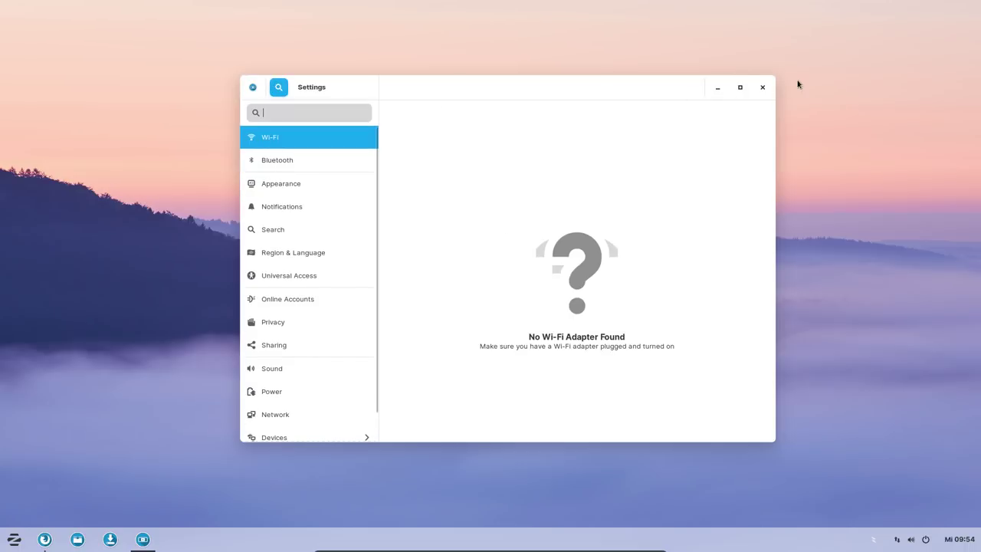
click(762, 87)
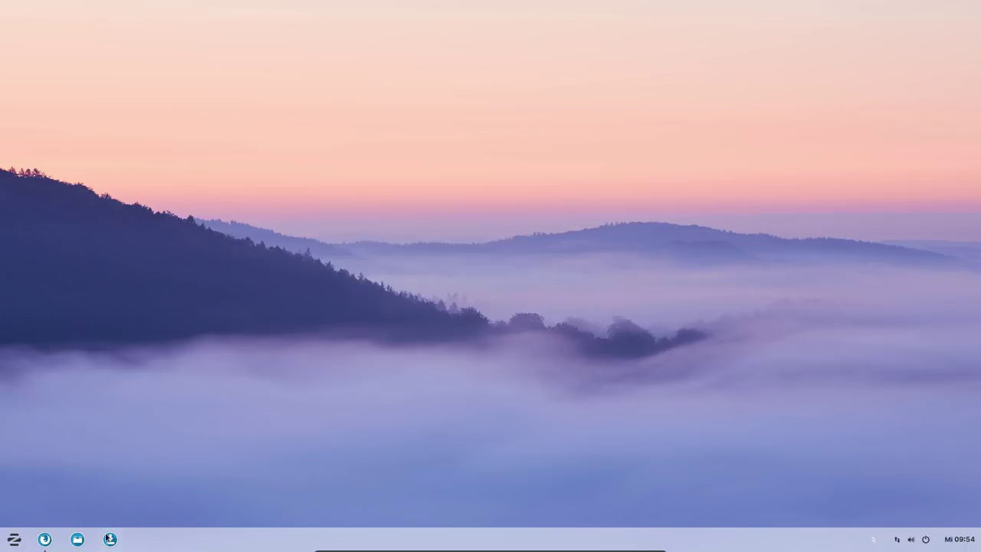
Browse Files to /usr/share and open the applications folder found by searching 'application'.
click(78, 539)
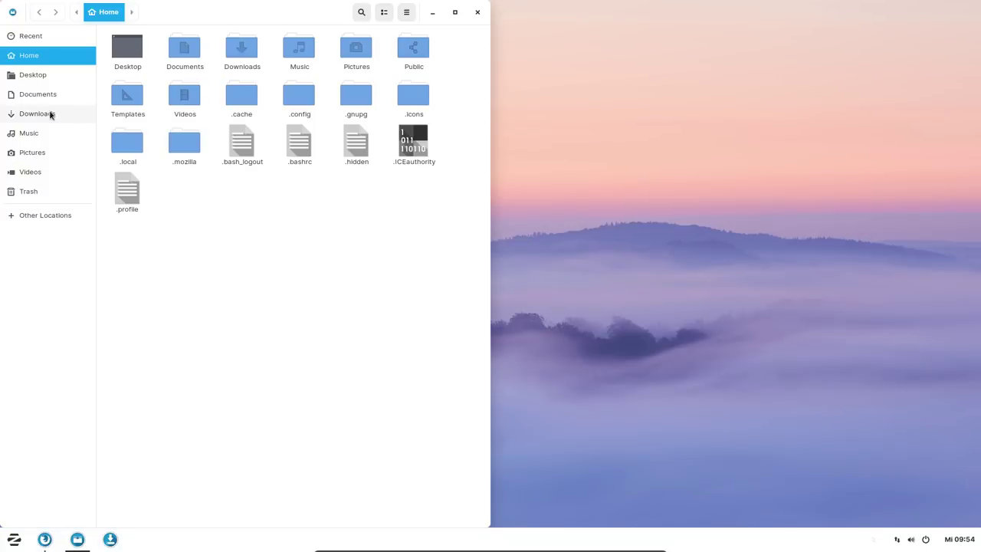
click(63, 219)
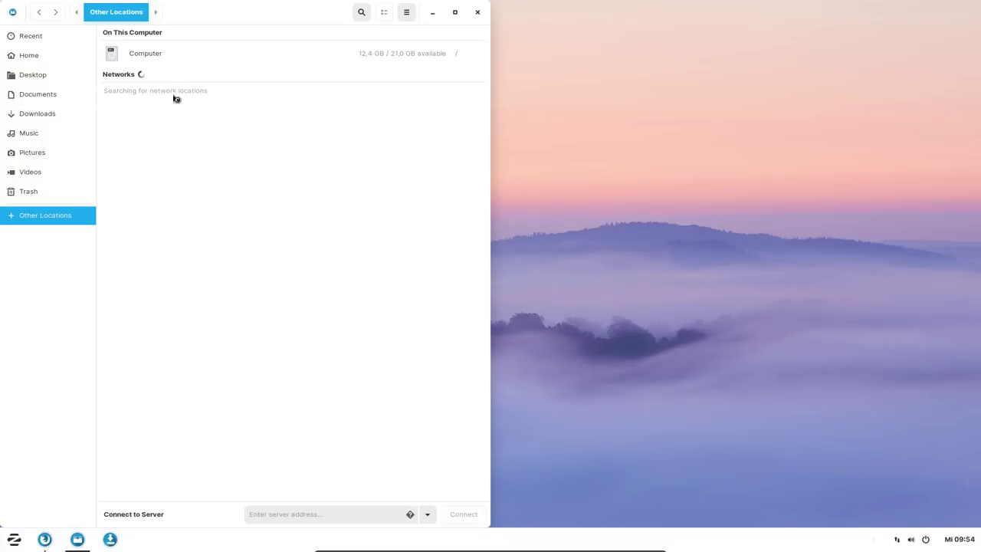
click(156, 64)
double_click(236, 187)
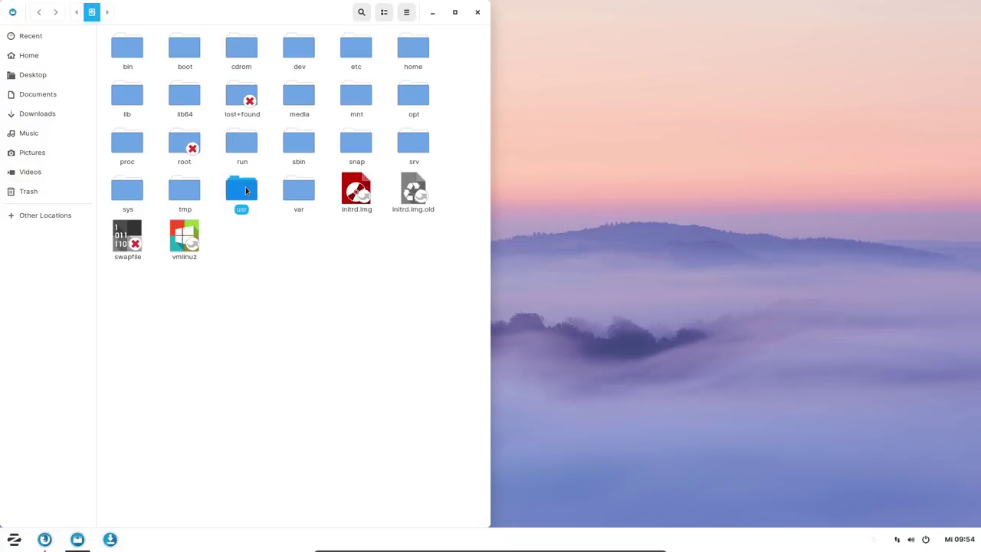
double_click(184, 93)
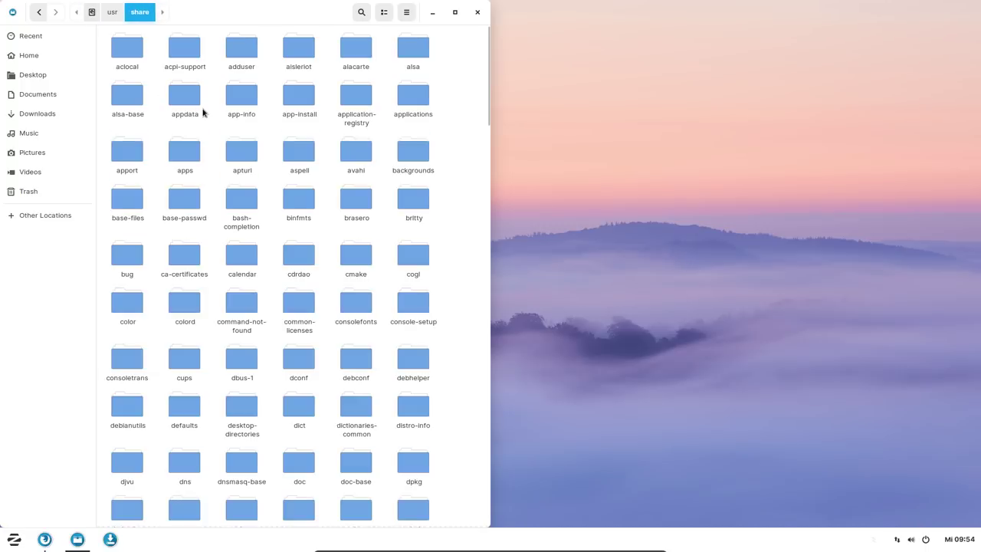
text(a)
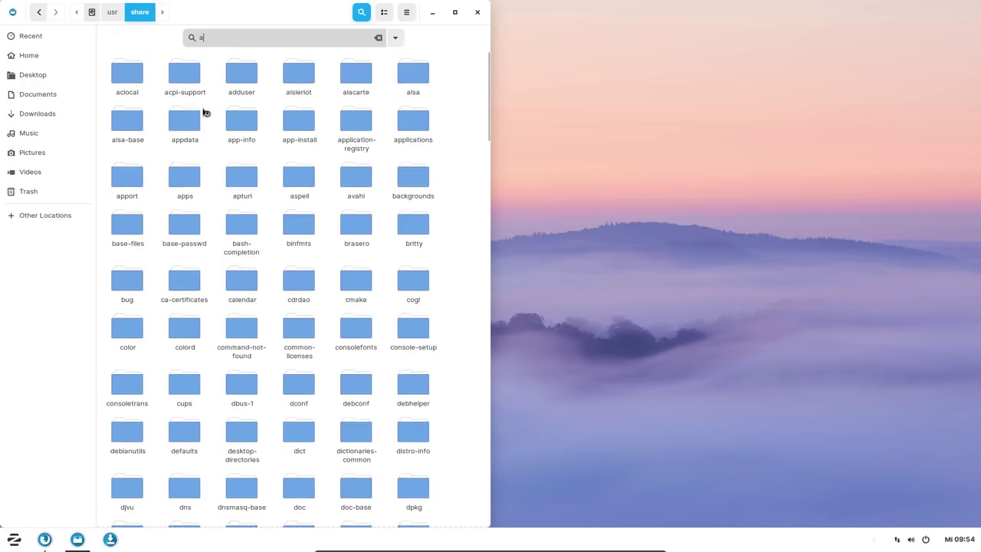
text(pplication)
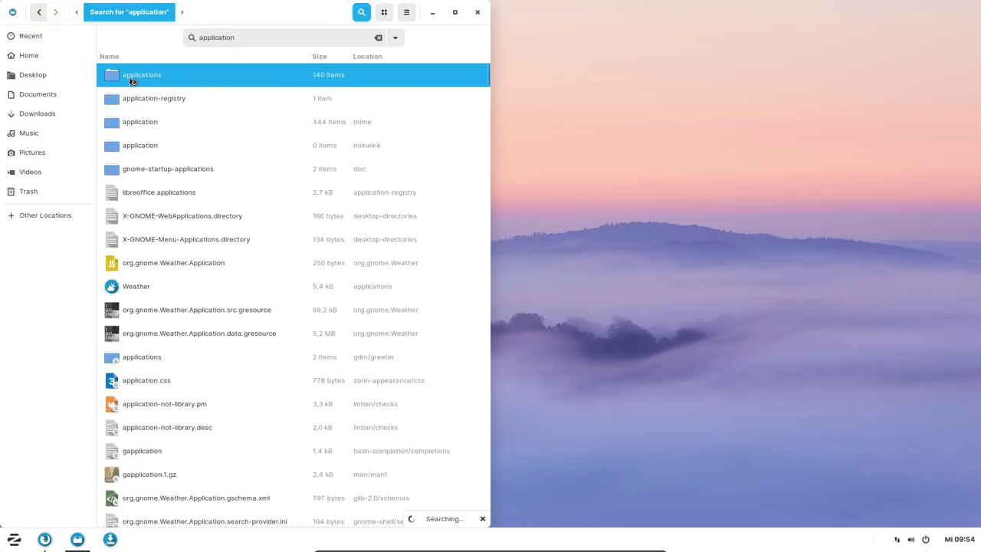
double_click(132, 81)
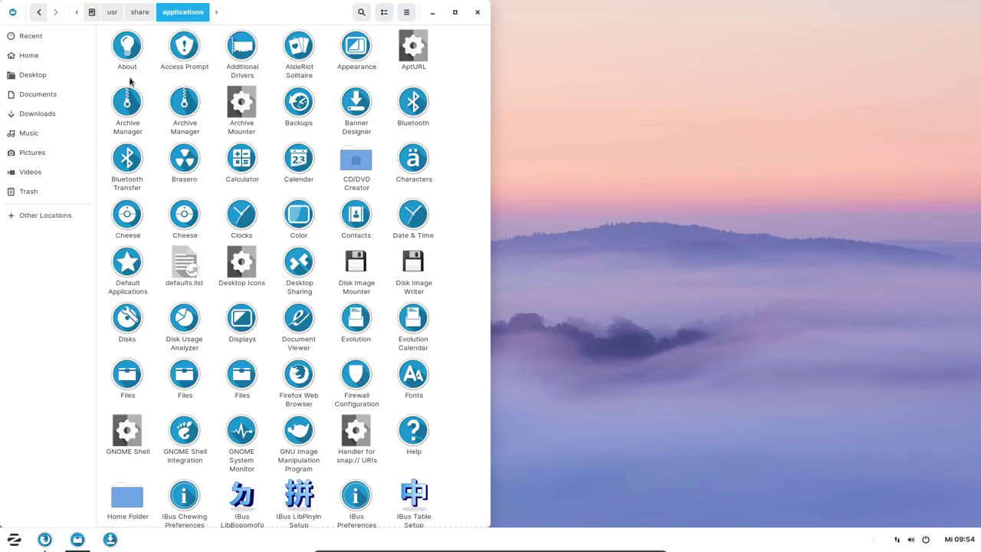
Maximize the Files window and scroll the applications folder down to Zorin Appearance.
click(454, 11)
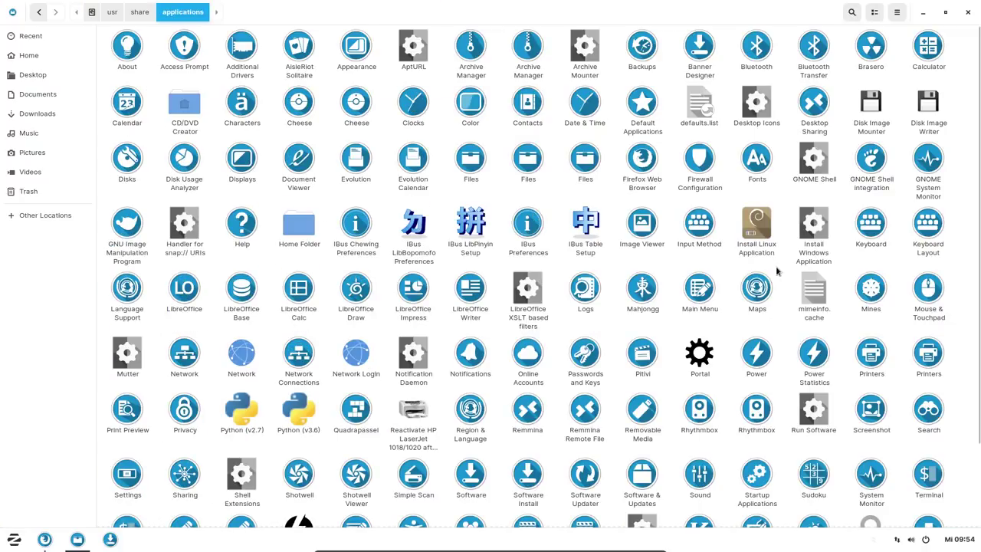
click(759, 229)
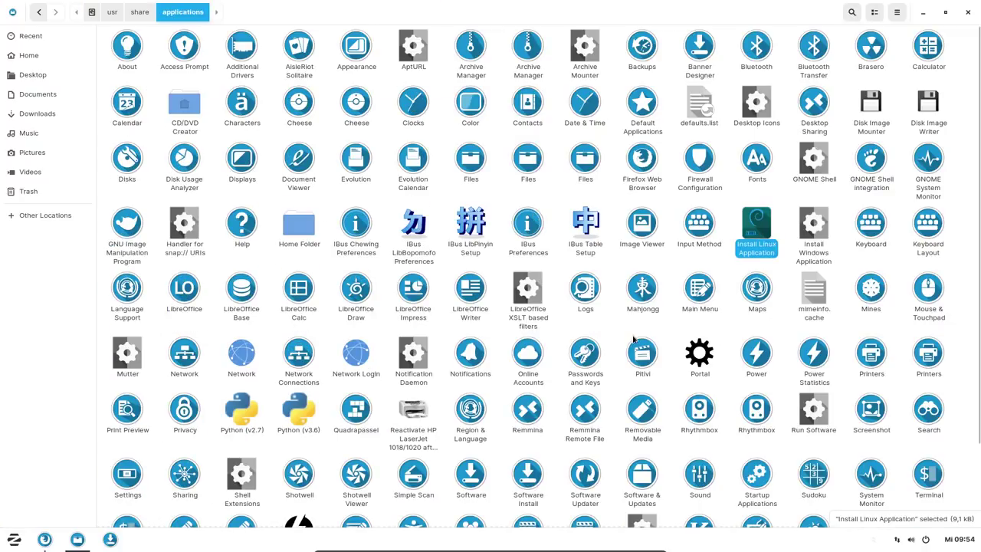
scroll(634, 337, down, 3)
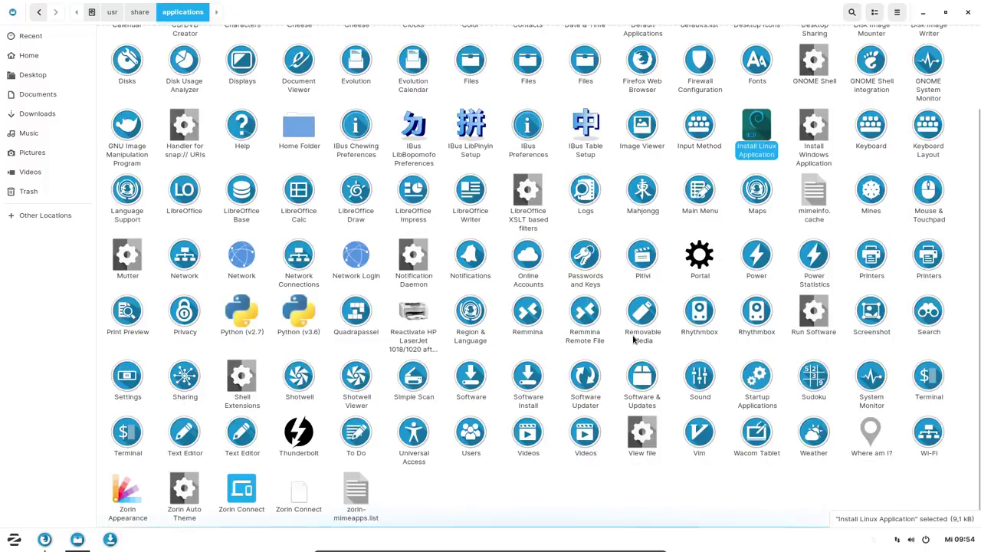
right_click(144, 497)
click(134, 499)
Launch and close Zorin Appearance, then choose Open With Other Application for its launcher.
right_click(134, 498)
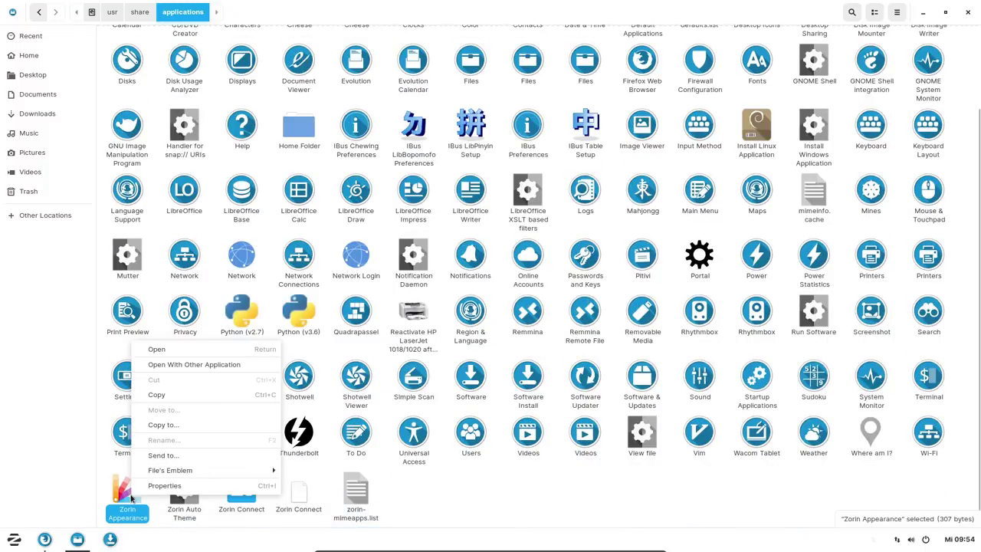
click(165, 348)
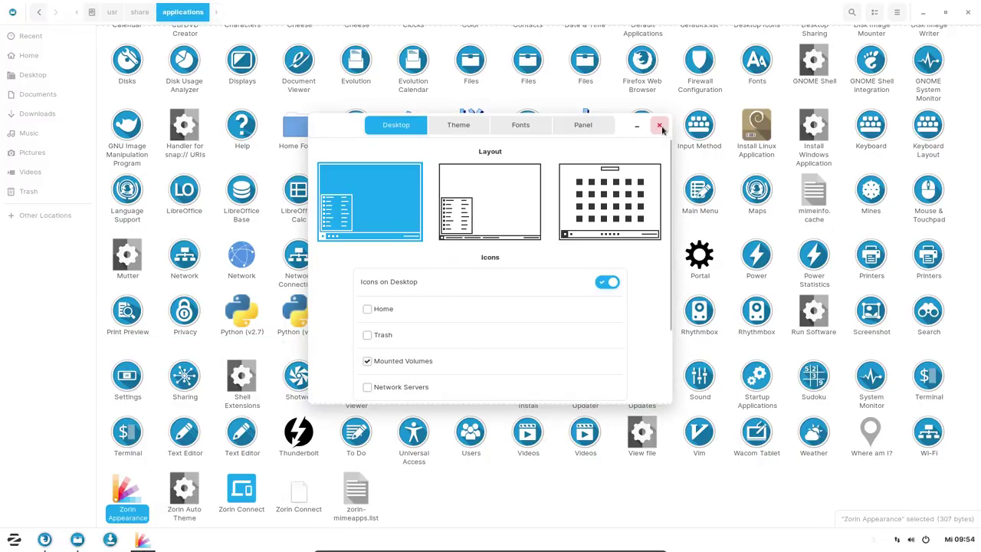
click(659, 125)
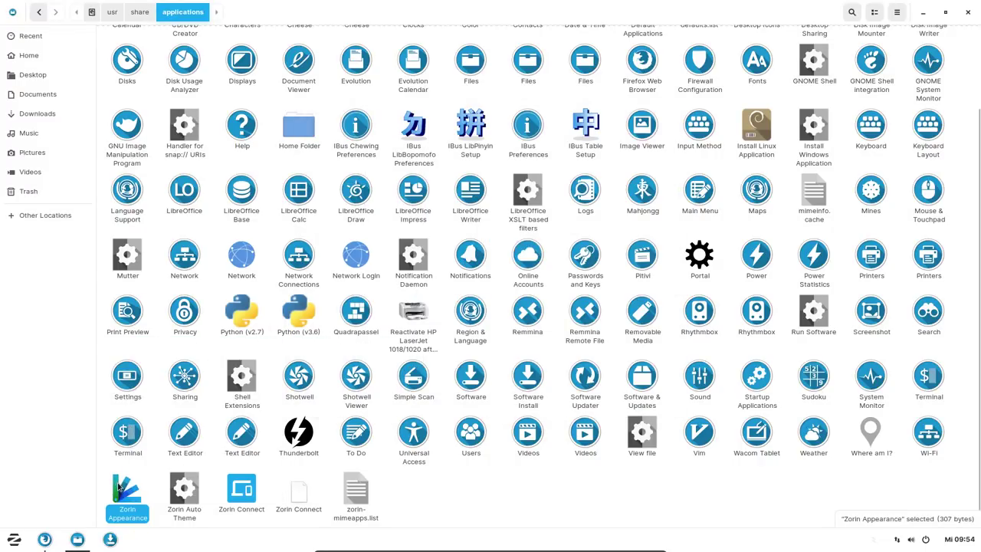
right_click(122, 492)
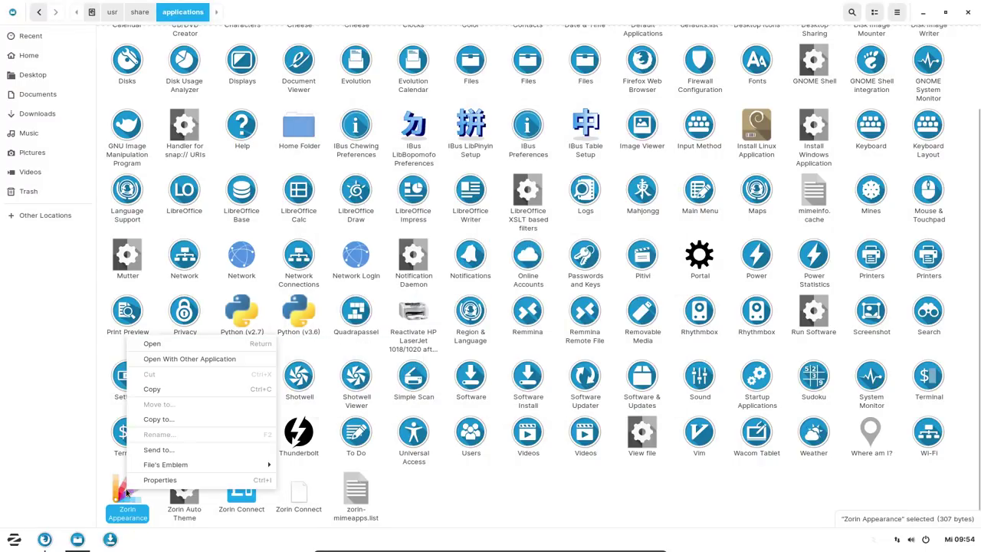
click(215, 362)
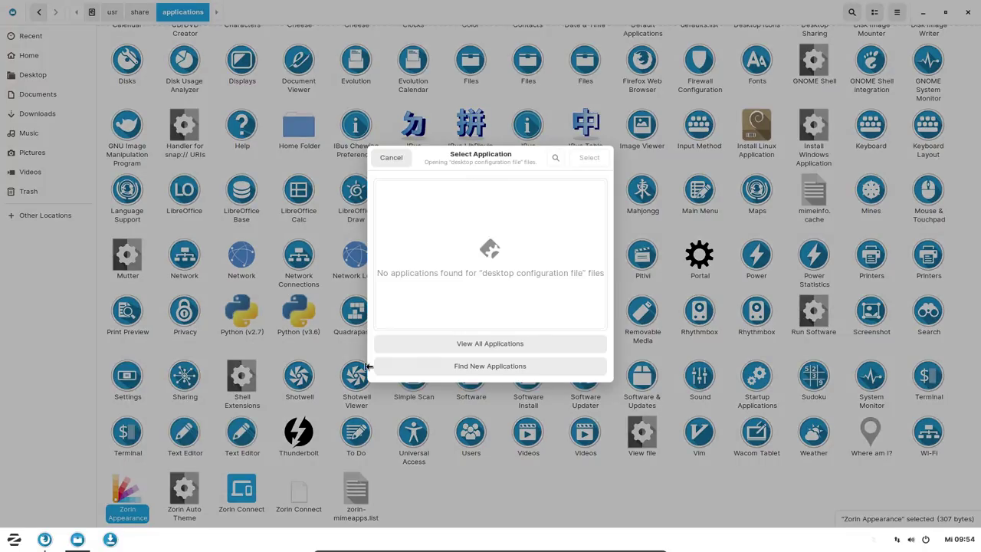
Open zorin-appearance.desktop in Text Editor, highlight its zorin-appearance icon name, then close the editor.
click(491, 345)
click(420, 214)
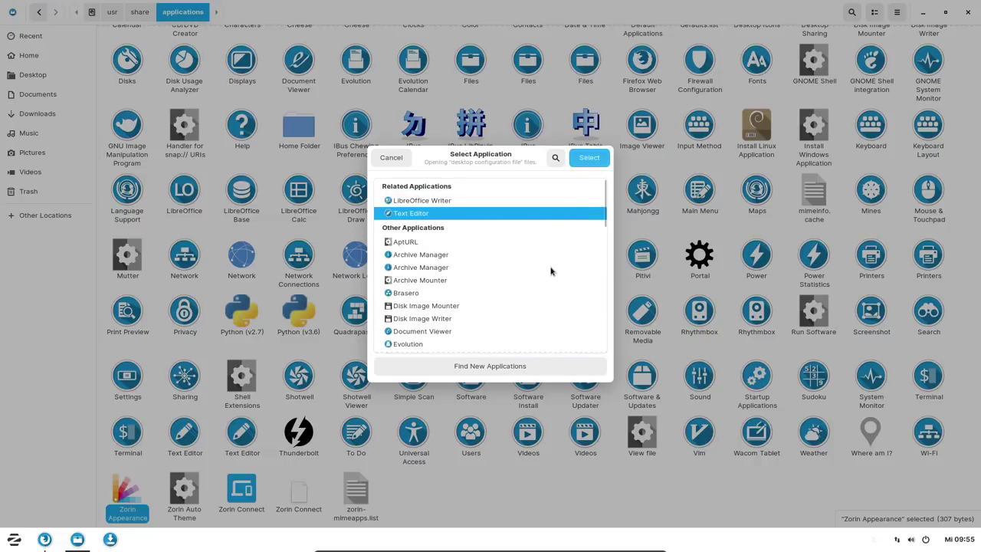
click(589, 158)
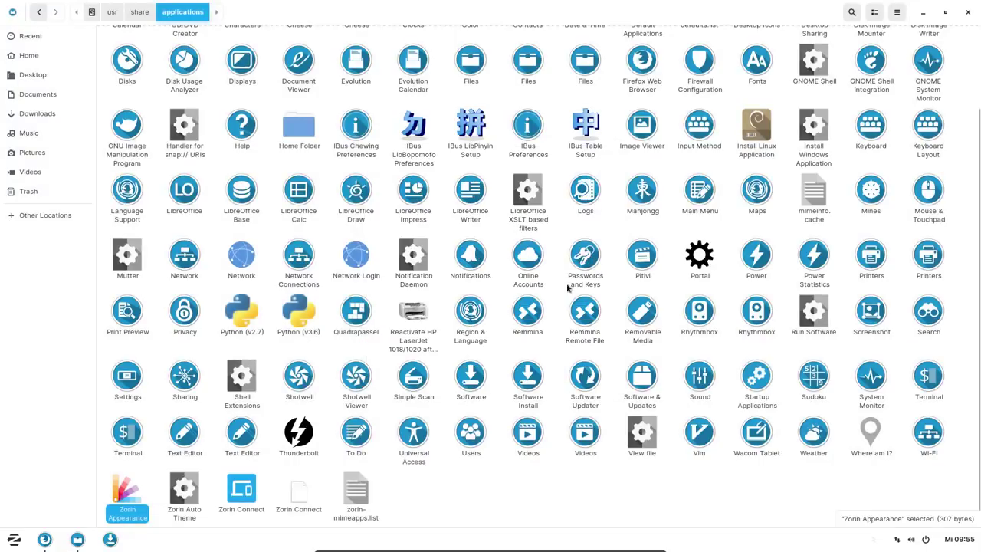
click(354, 166)
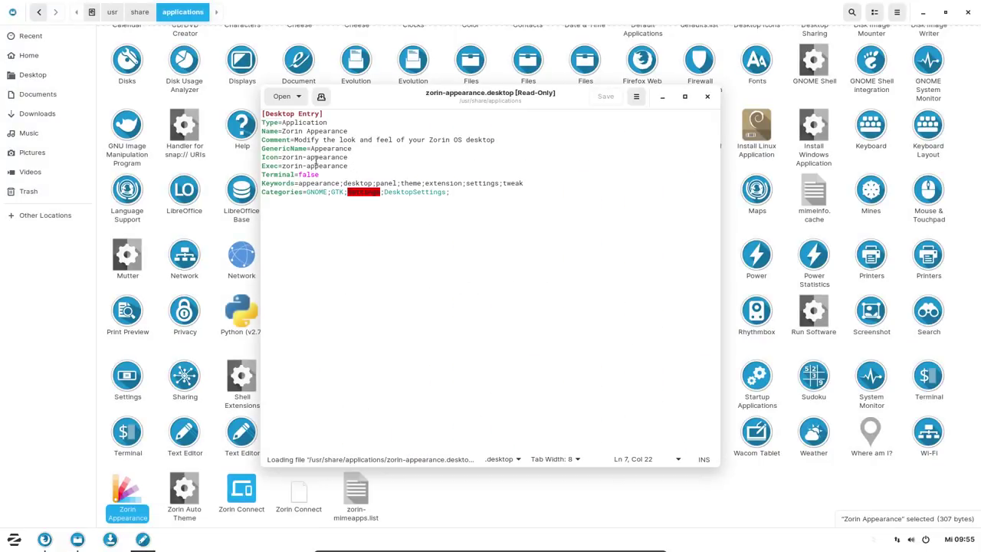
drag(282, 157, 353, 156)
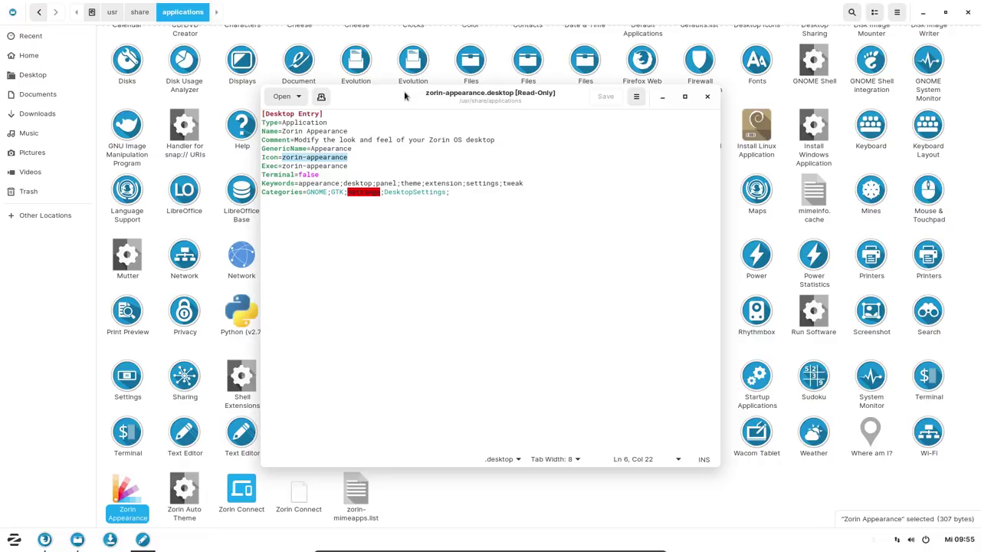
drag(407, 96, 505, 128)
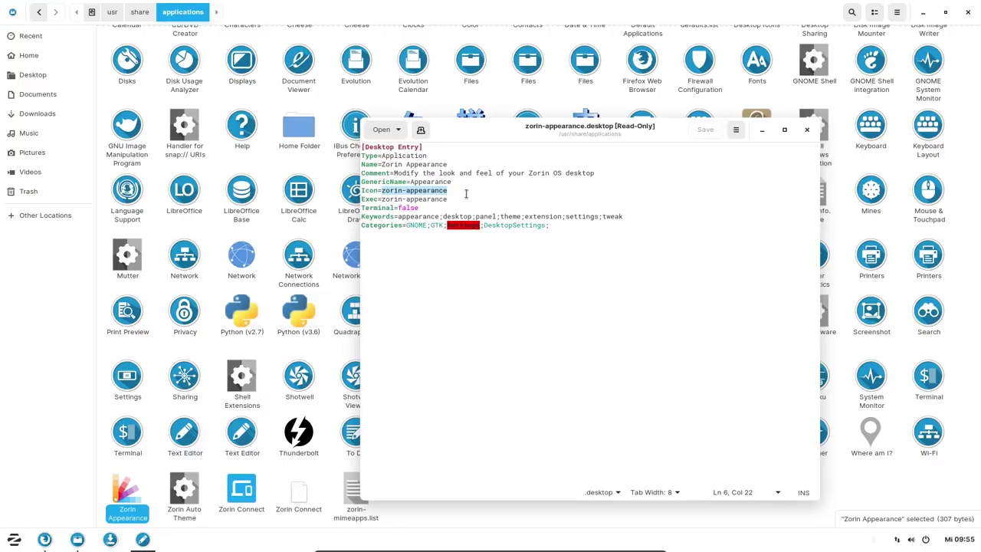
click(807, 132)
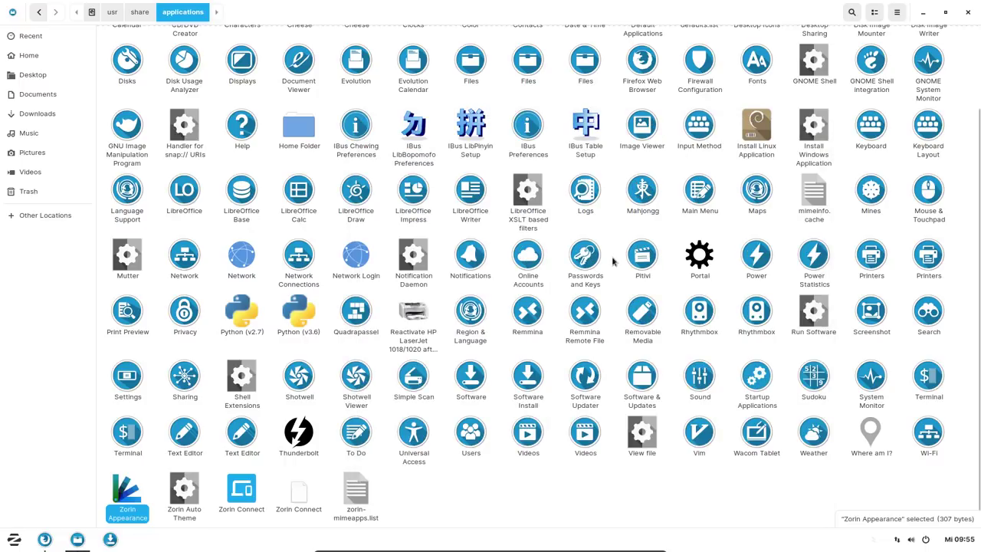
Scroll the applications folder and browse the Utilities apps in the application menu.
click(756, 126)
scroll(505, 219, up, 3)
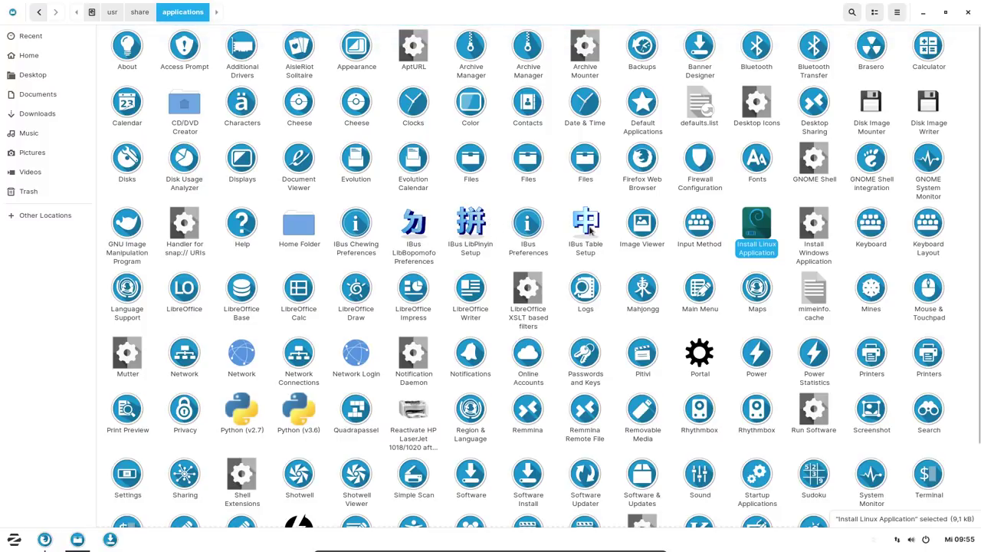
click(17, 543)
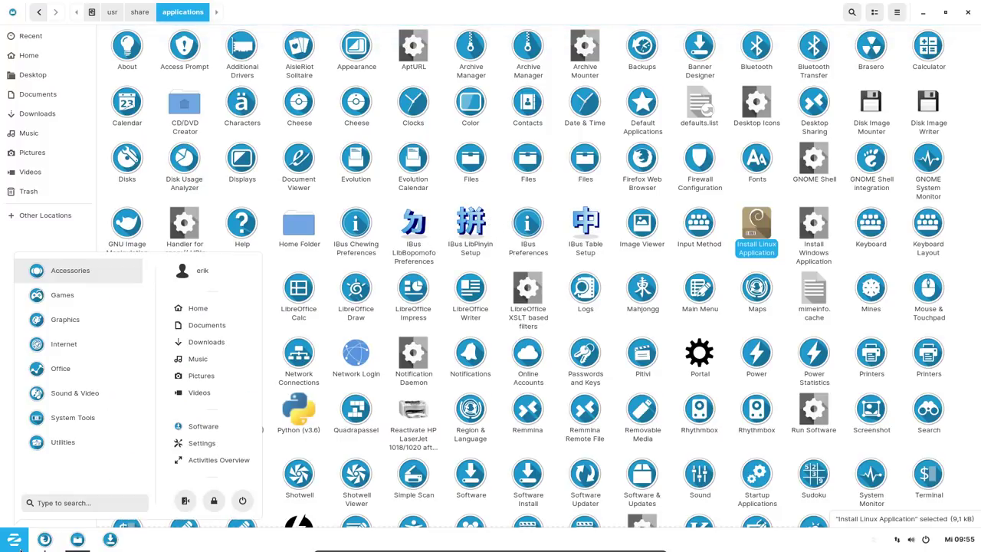
click(81, 442)
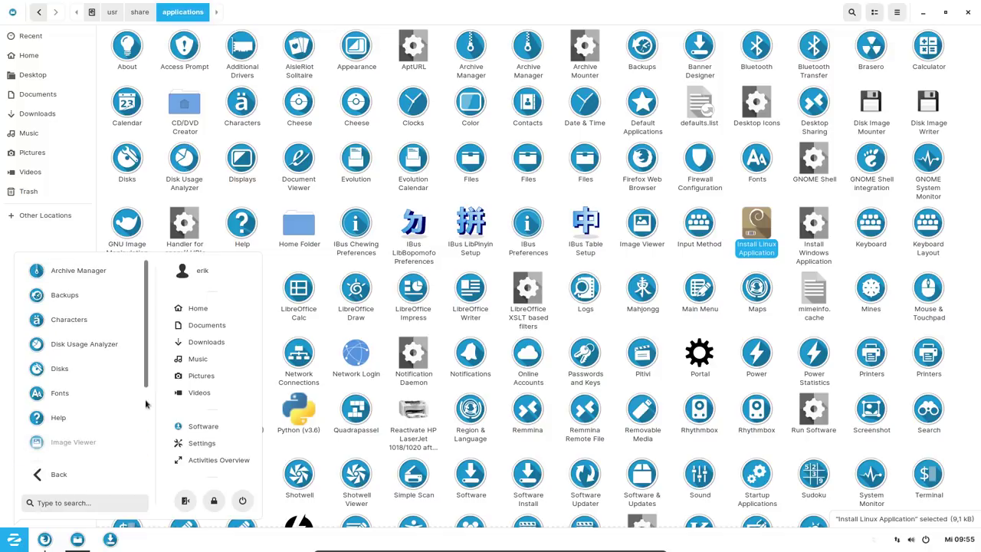
scroll(88, 394, down, 2)
scroll(87, 394, down, 2)
scroll(88, 394, up, 4)
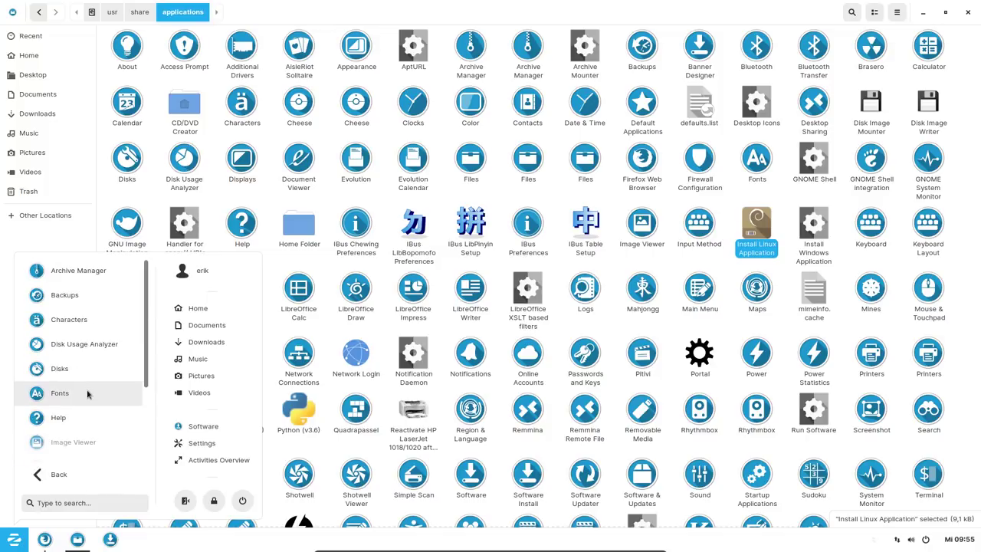
click(569, 257)
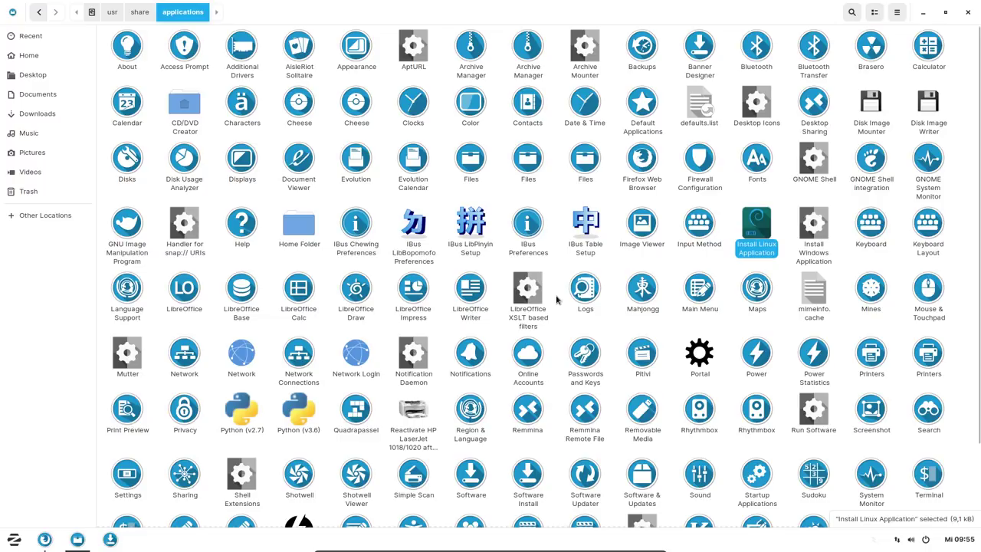
Search the application menu for 'hp', then scroll the folder to its final row of launchers.
click(14, 539)
text(ho)
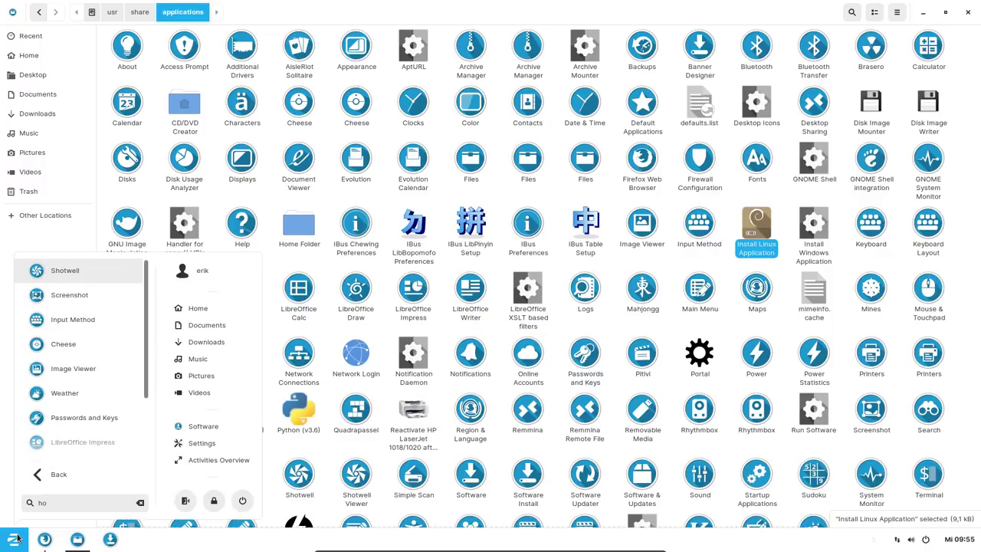
key(BackSpace)
text(p)
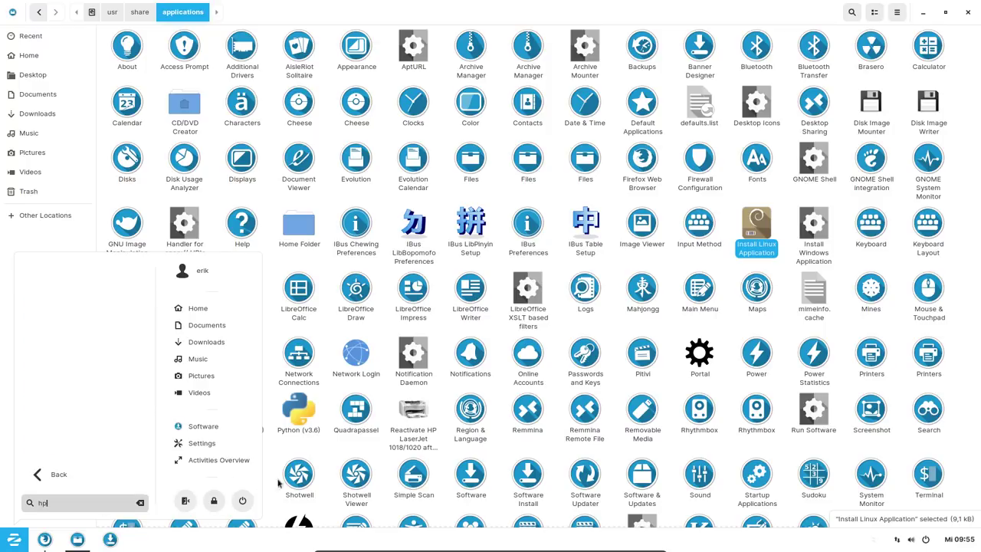
click(438, 388)
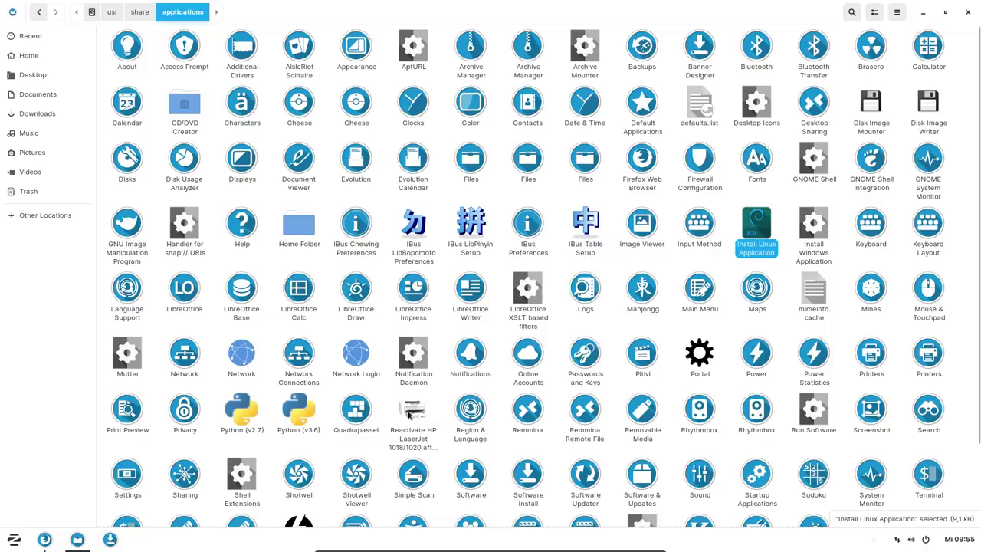
scroll(407, 416, down, 3)
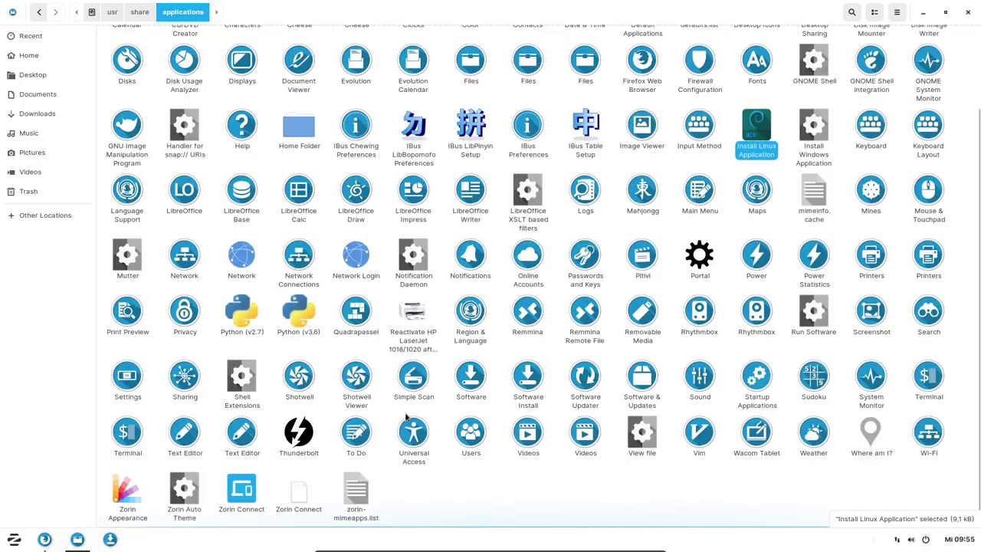
Open the Thunderbolt launcher in Text Editor and highlight its Icon=thunderbolt line.
click(307, 434)
right_click(311, 433)
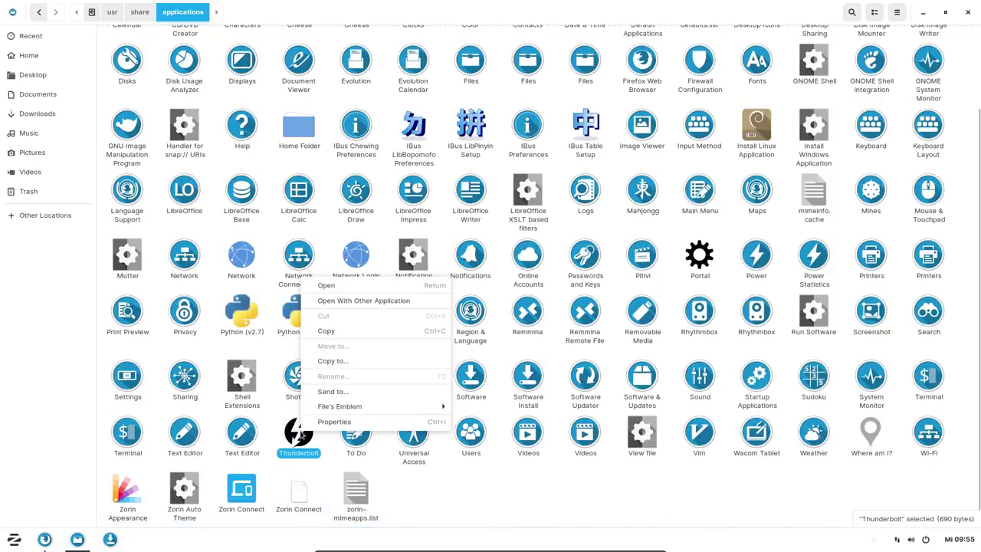
click(351, 301)
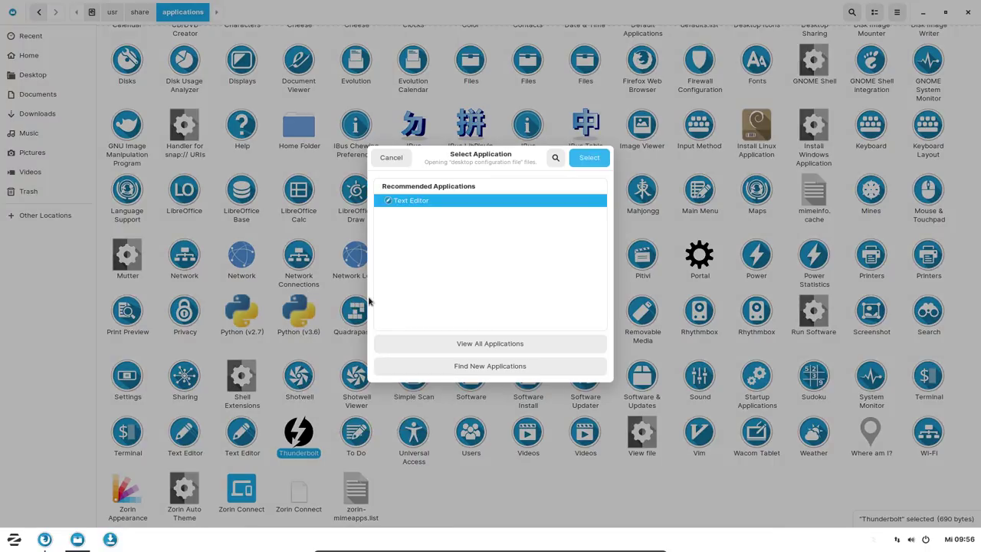
click(582, 158)
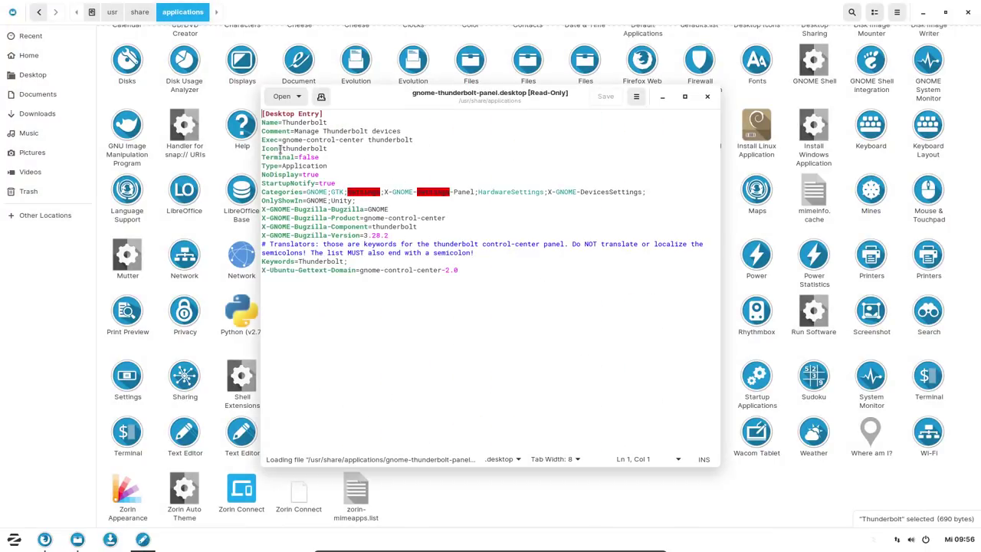
drag(285, 148, 372, 156)
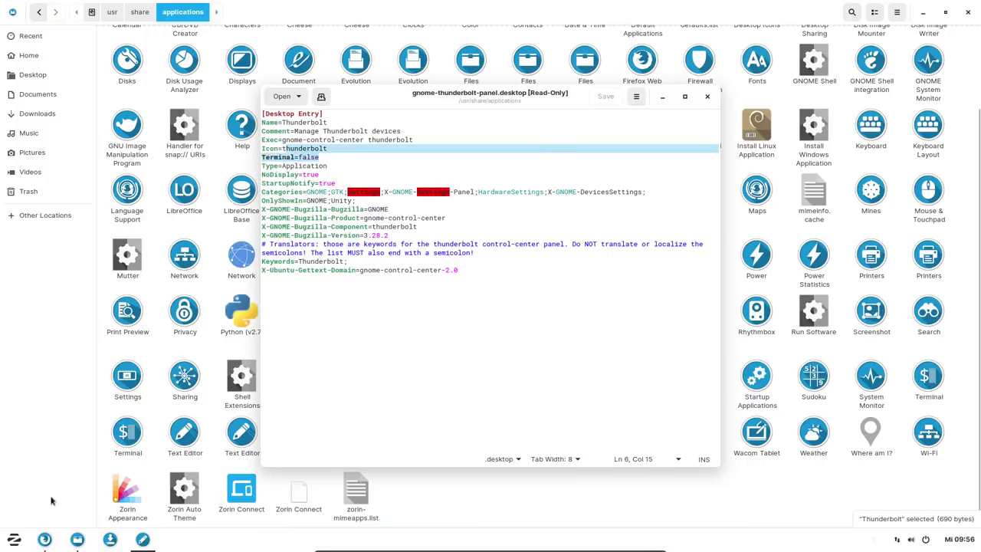
Search the menu for 'thund', then close the Thunderbolt desktop file and the applications folder window.
click(14, 540)
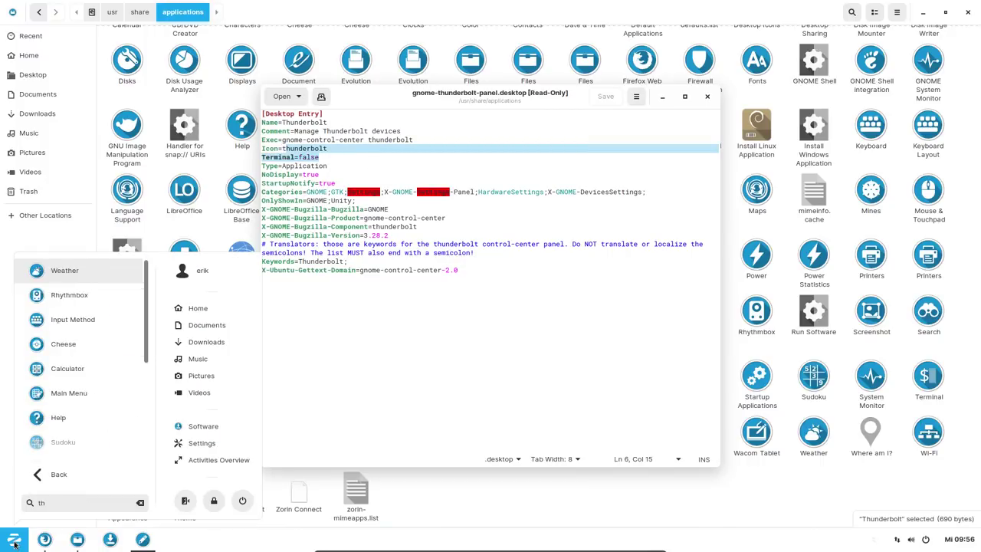
text(thunder)
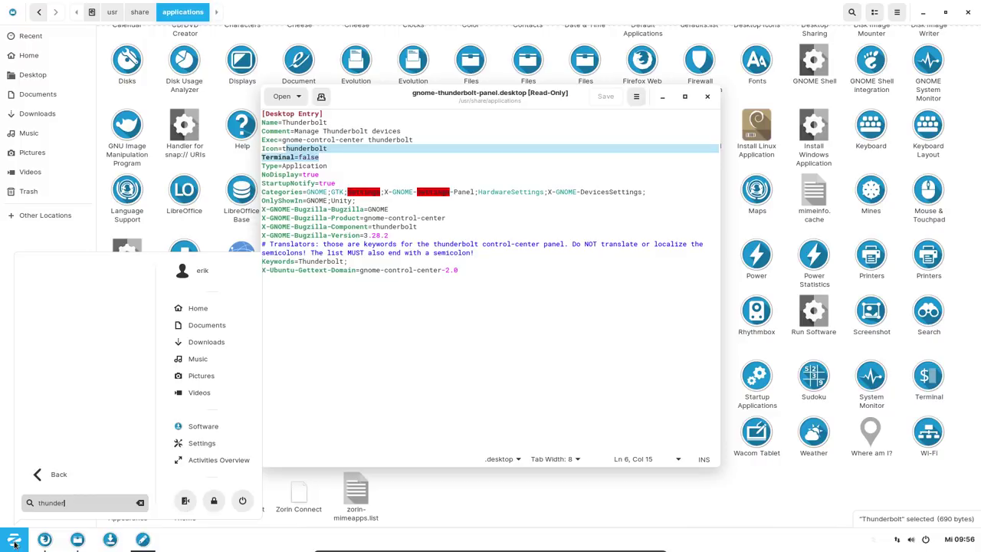
click(13, 542)
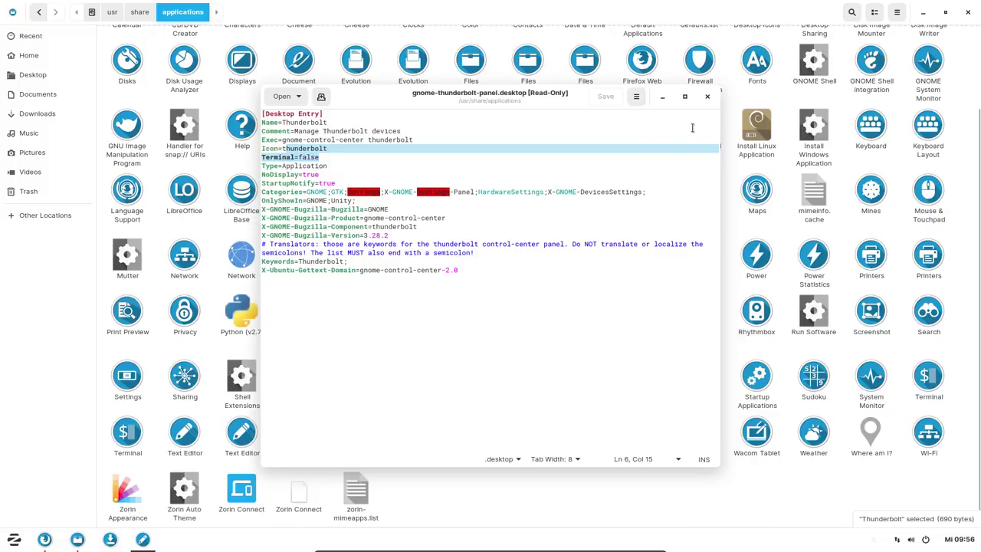
click(707, 96)
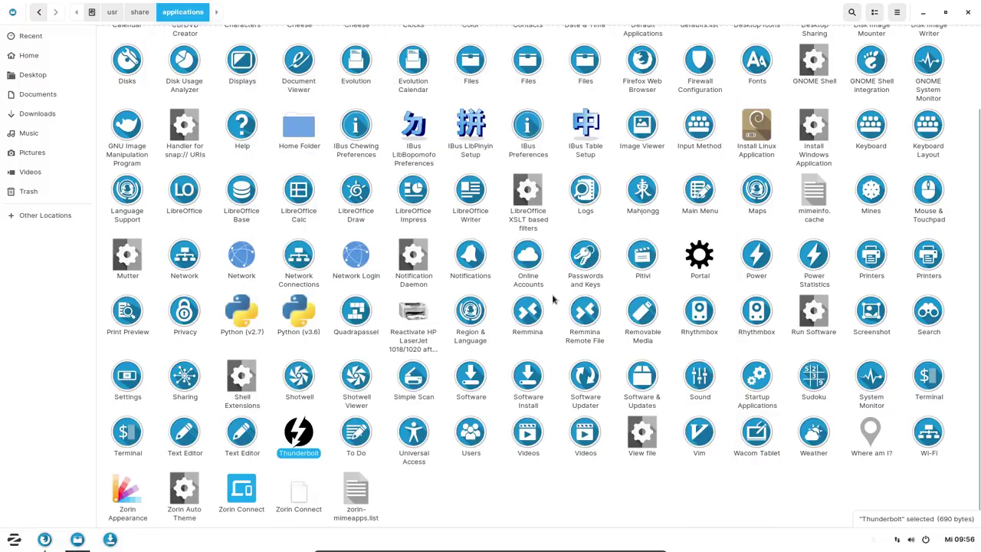
click(504, 515)
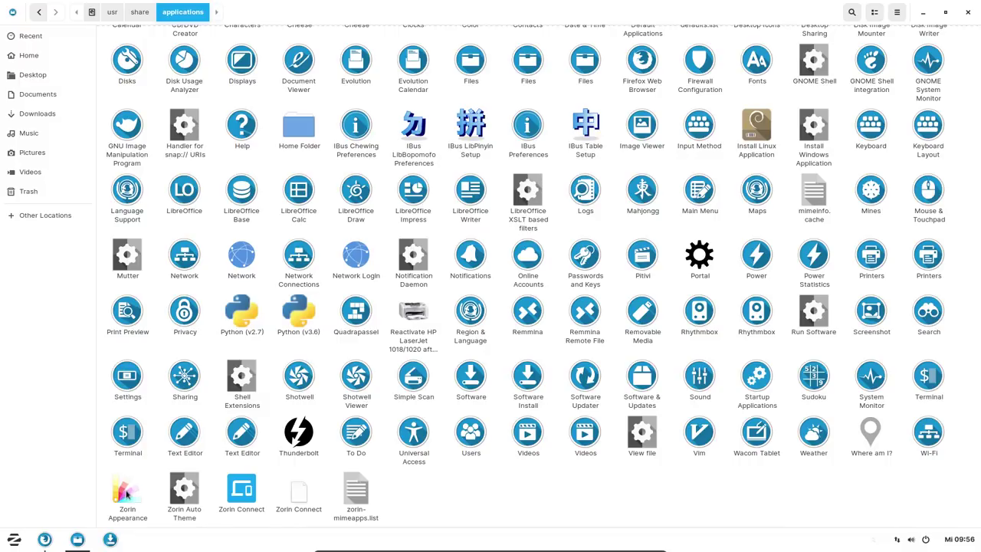
scroll(127, 495, up, 3)
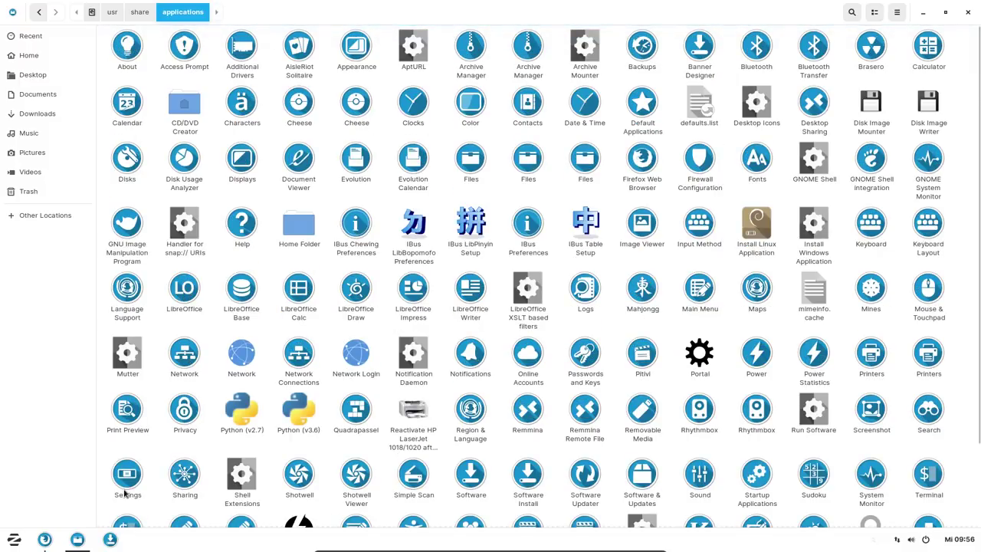
click(967, 11)
click(20, 547)
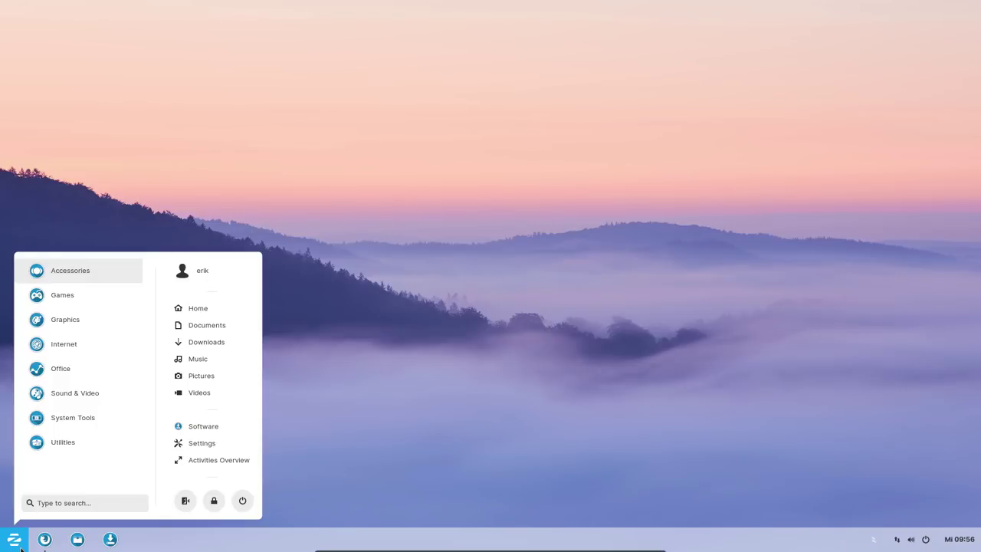
click(202, 443)
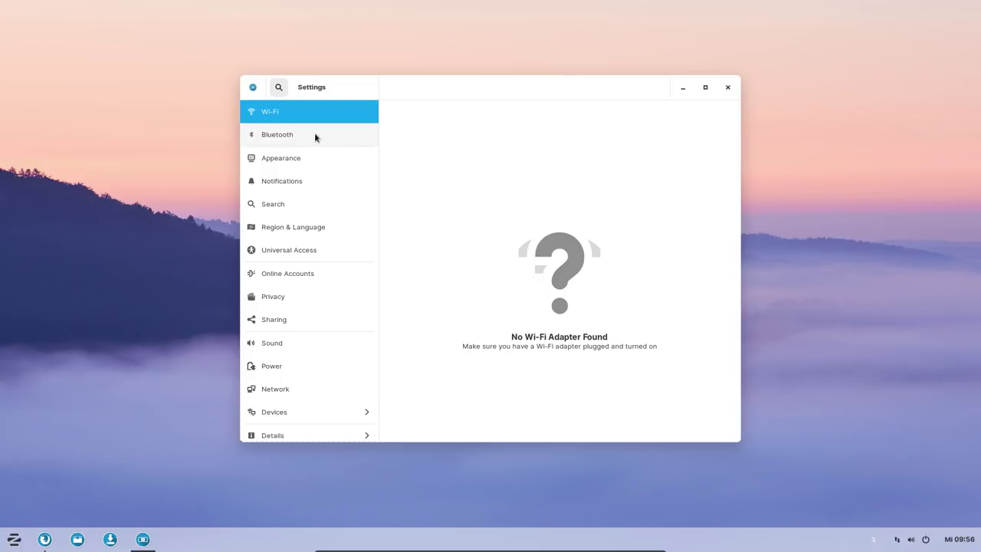
click(330, 159)
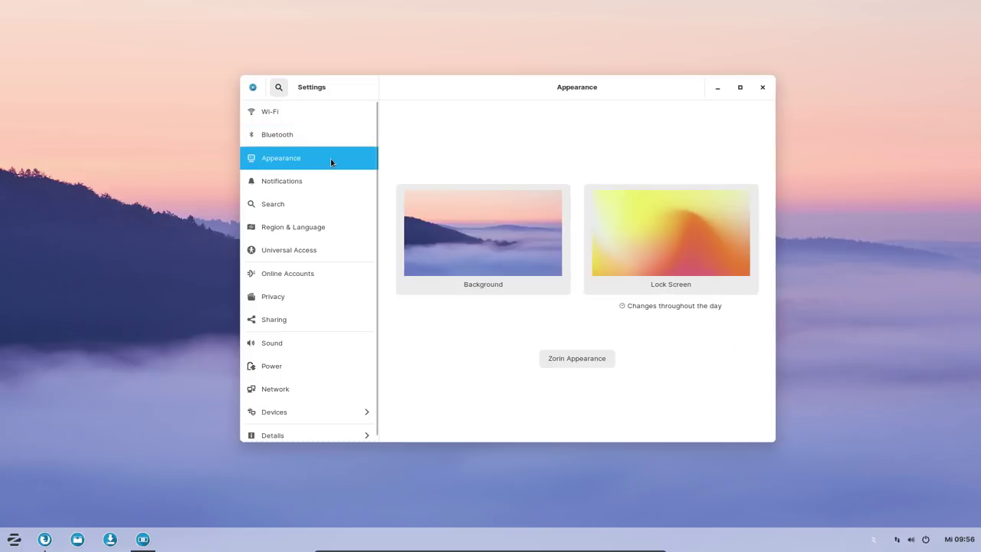
click(762, 88)
Search the Zorin menu for 'app' and add Zorin Appearance to Favorites.
click(13, 540)
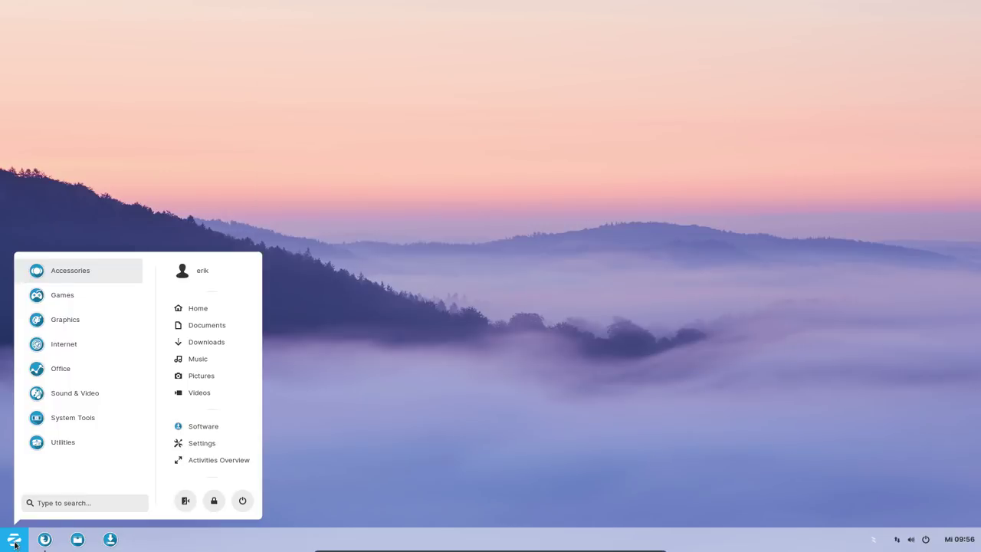
text(app)
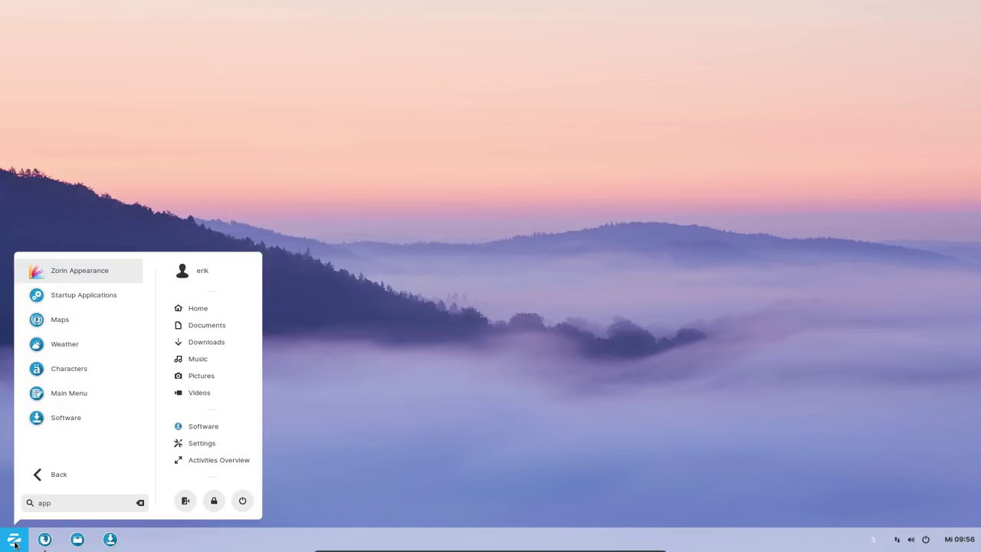
right_click(98, 280)
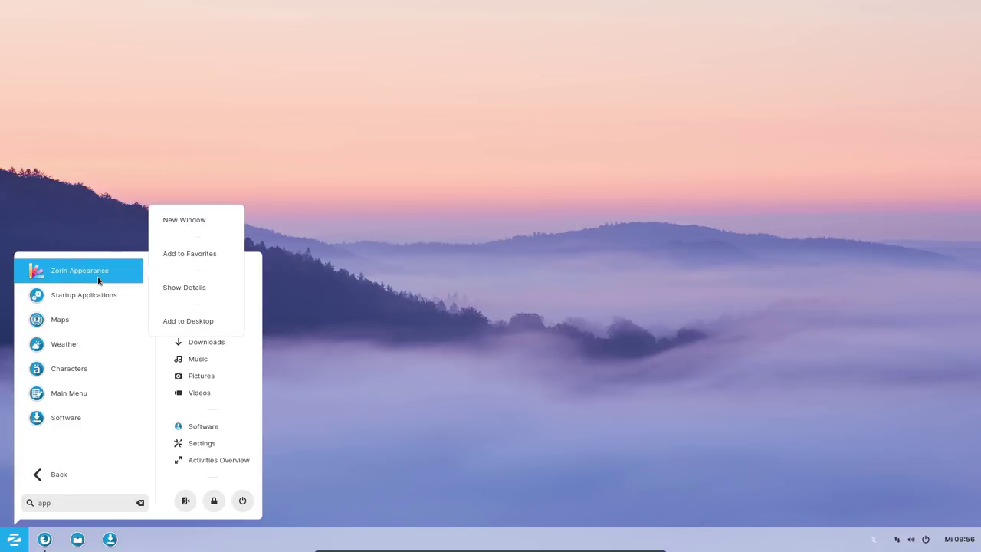
click(184, 253)
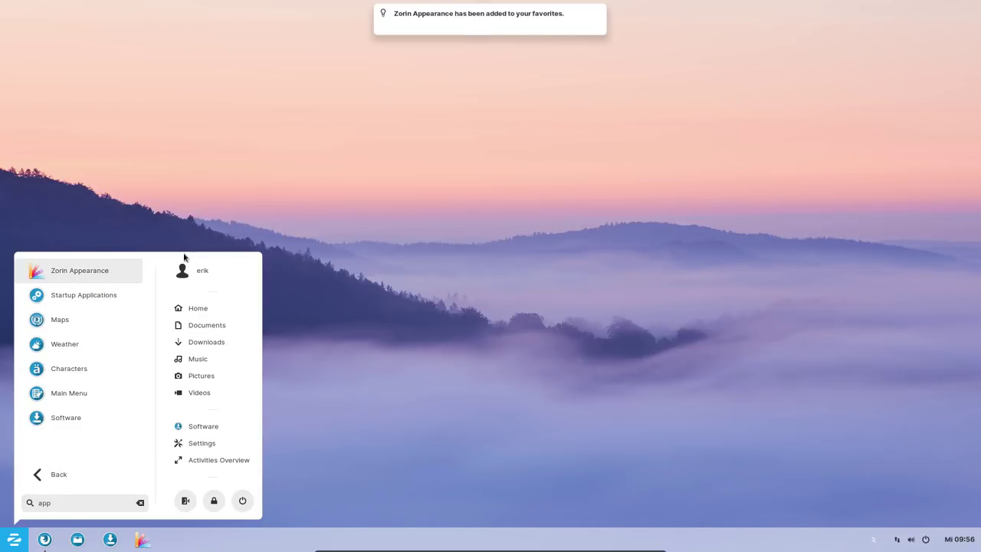
click(38, 474)
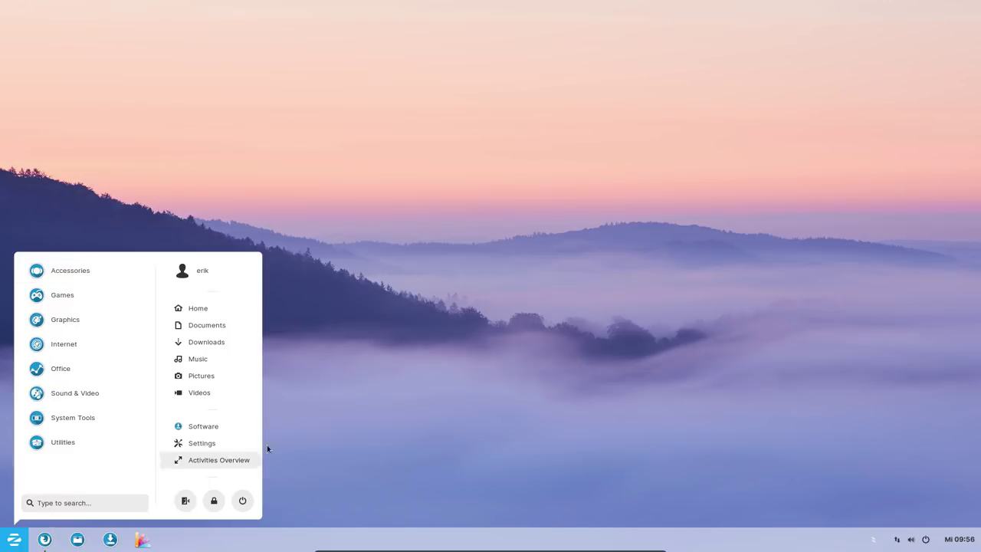
click(74, 541)
click(13, 540)
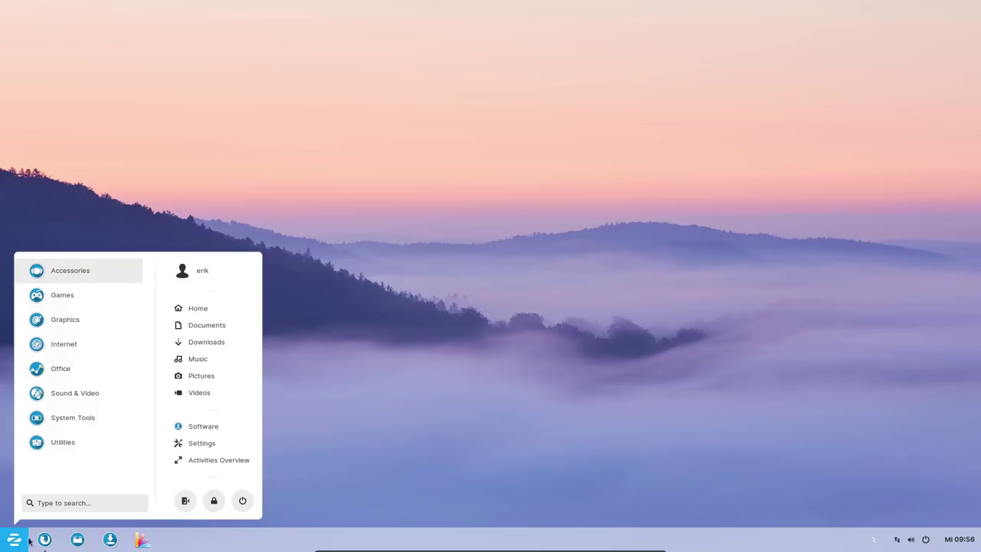
click(190, 548)
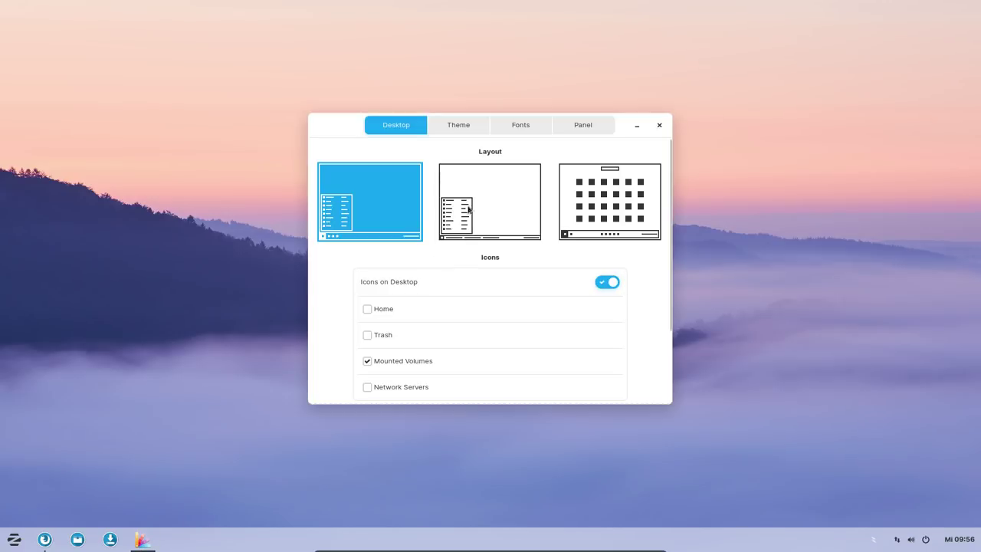
On the Theme tab, pick a Surfn icon theme and the dark background, then close the window.
click(463, 129)
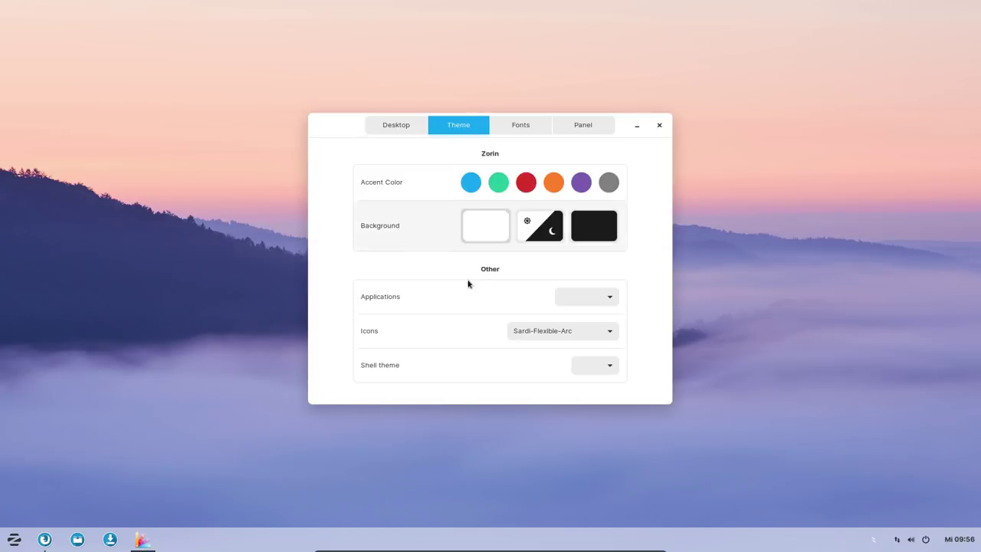
click(584, 334)
scroll(585, 406, down, 6)
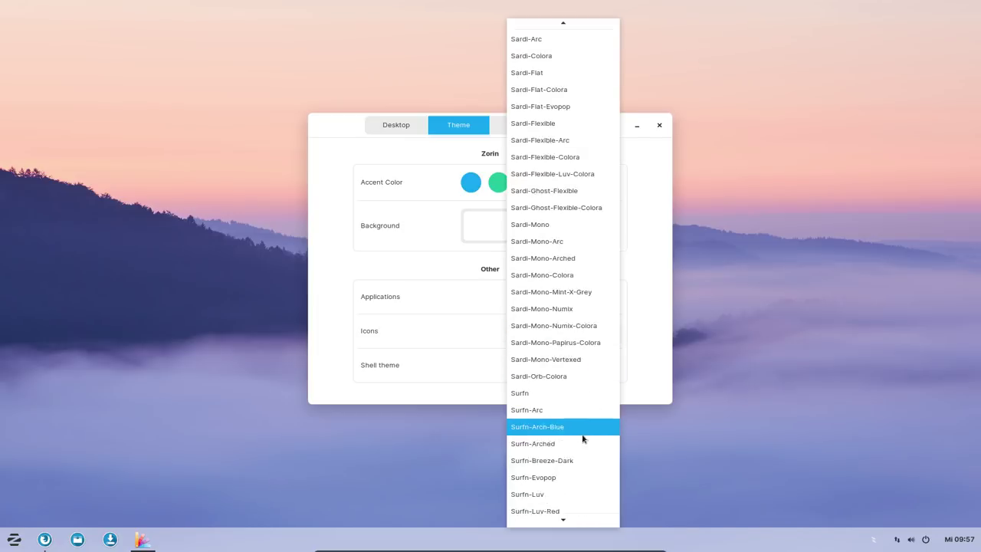
scroll(582, 438, down, 1)
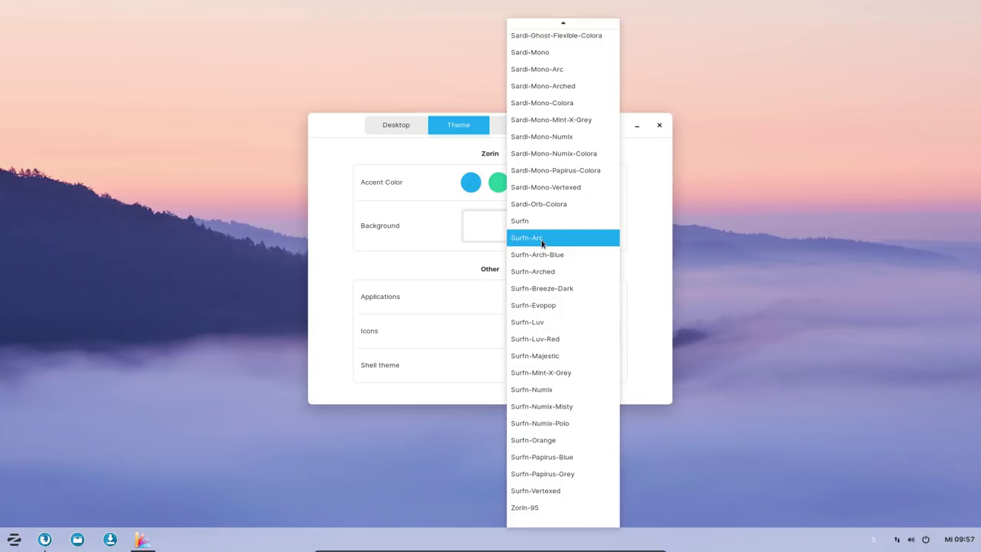
click(555, 474)
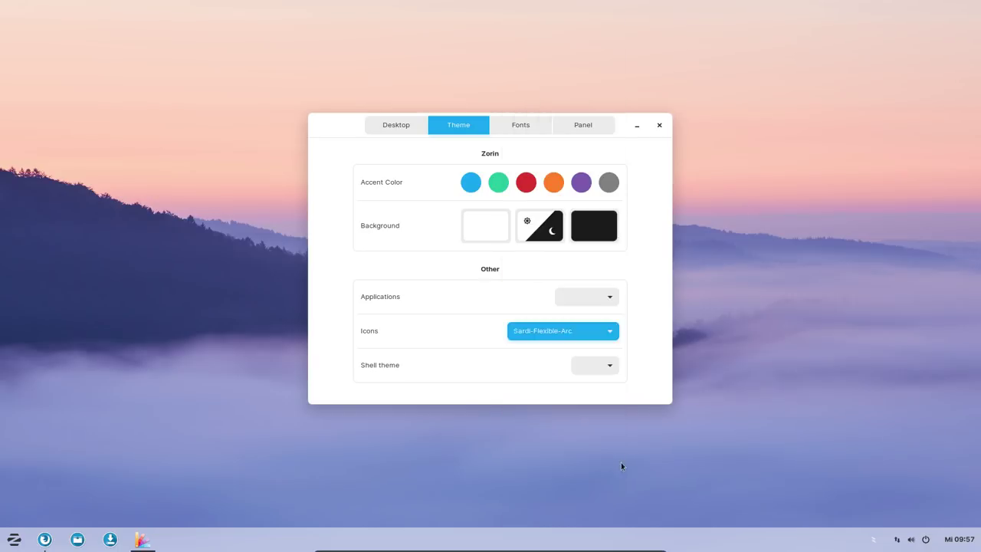
click(594, 225)
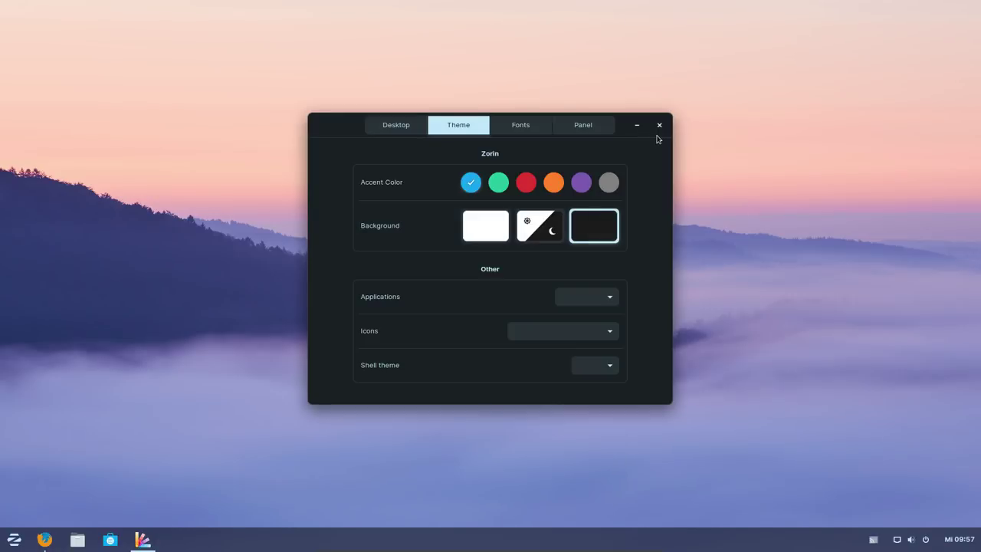
click(658, 125)
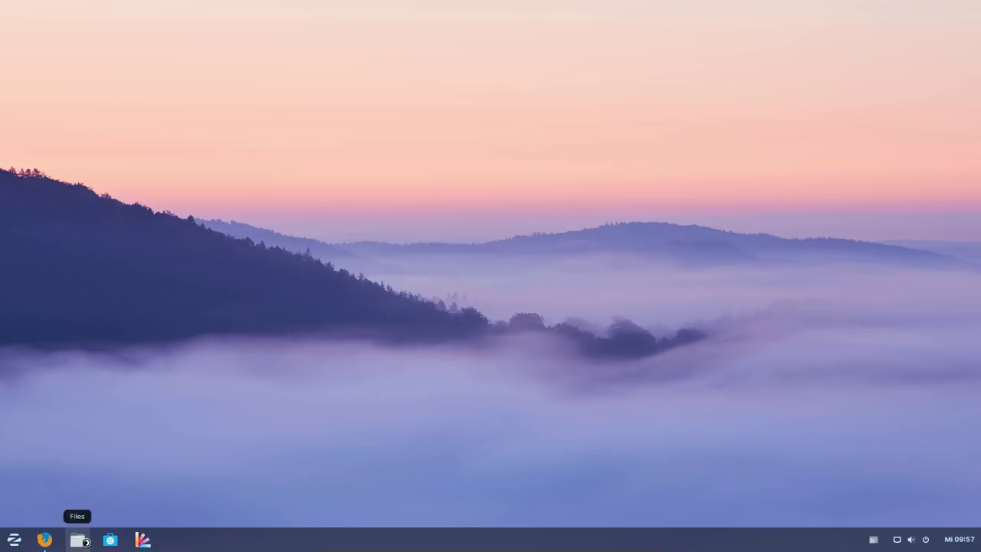
Open Files at Home, then set Zorin Appearance's icon theme to Surfn-Papirus-Blue and close it.
click(78, 539)
drag(472, 7, 510, 54)
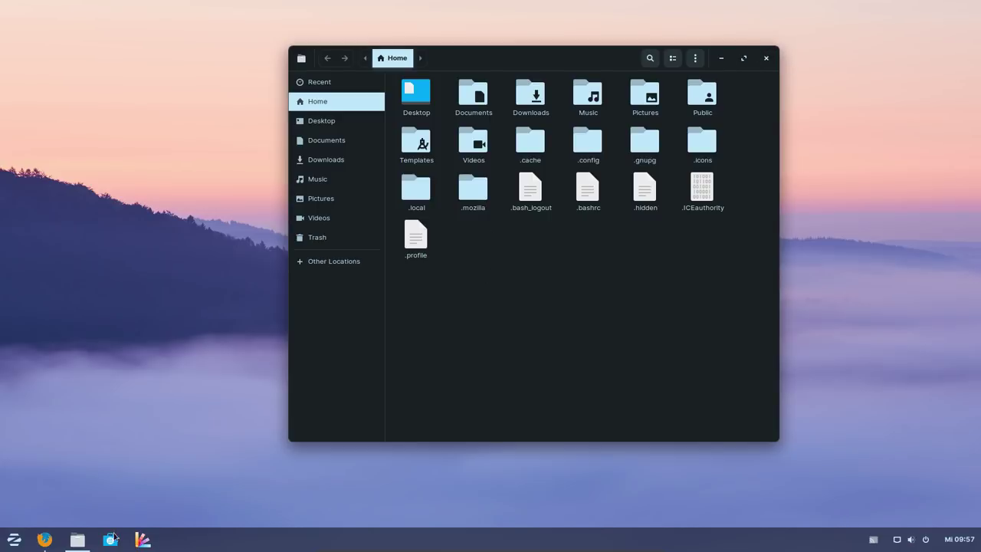
click(142, 539)
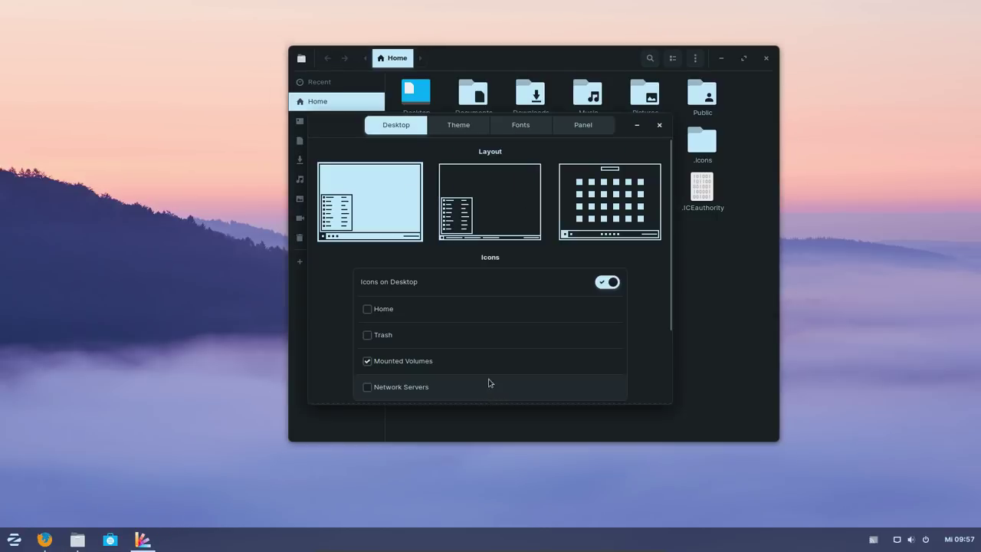
click(473, 125)
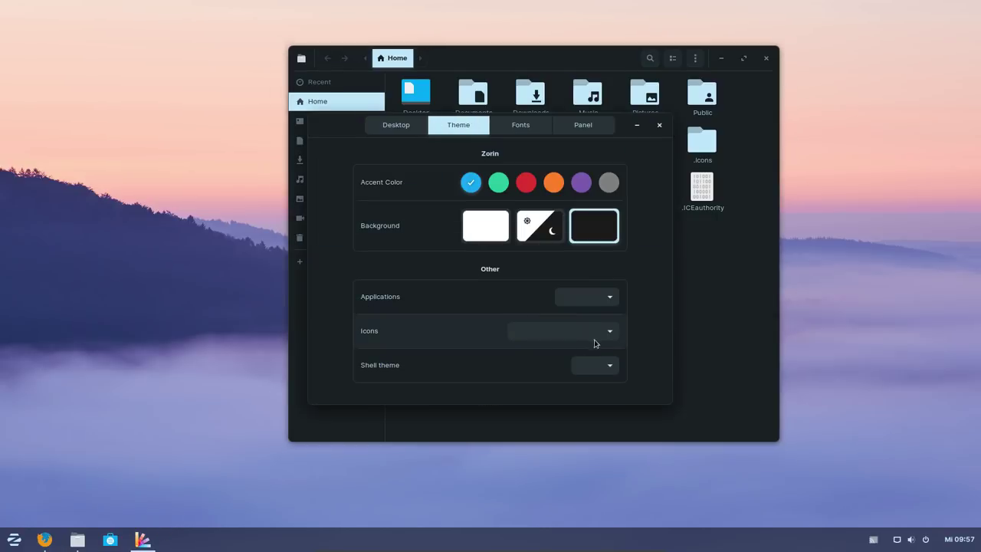
click(599, 333)
scroll(608, 498, down, 5)
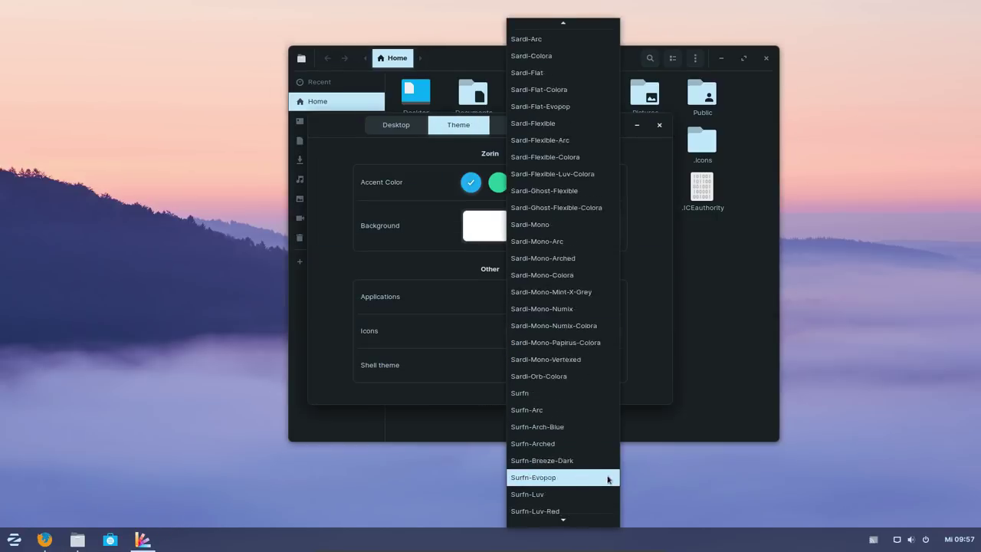
scroll(609, 480, down, 5)
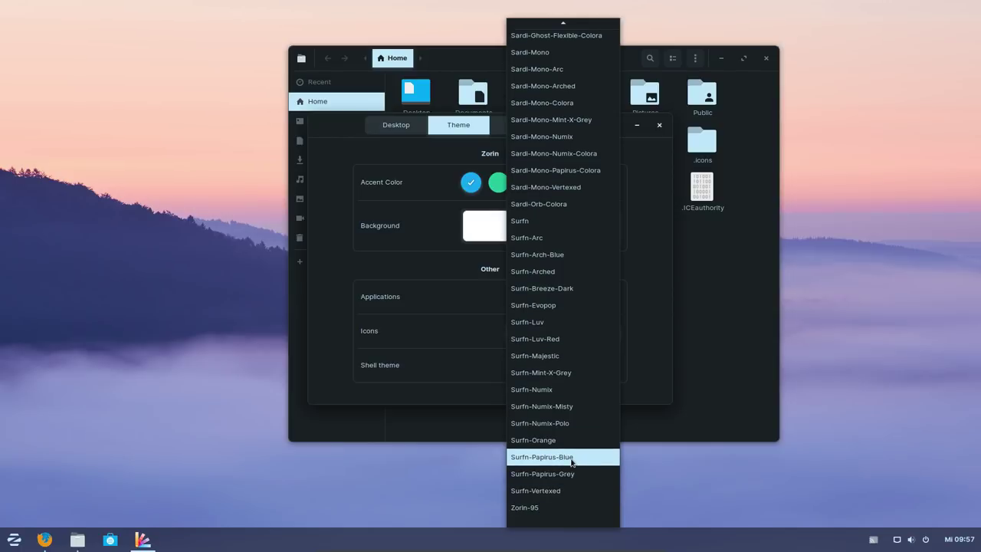
click(605, 457)
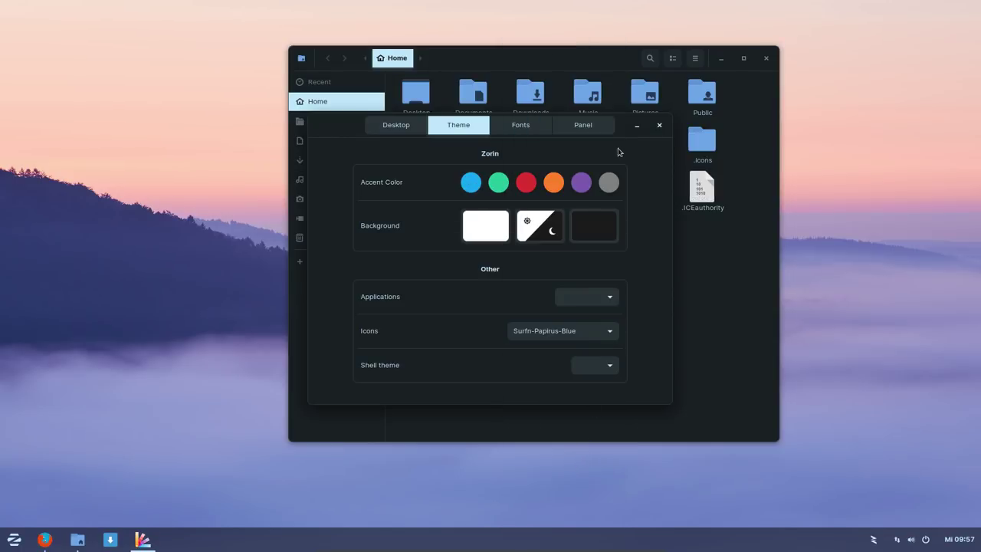
click(659, 125)
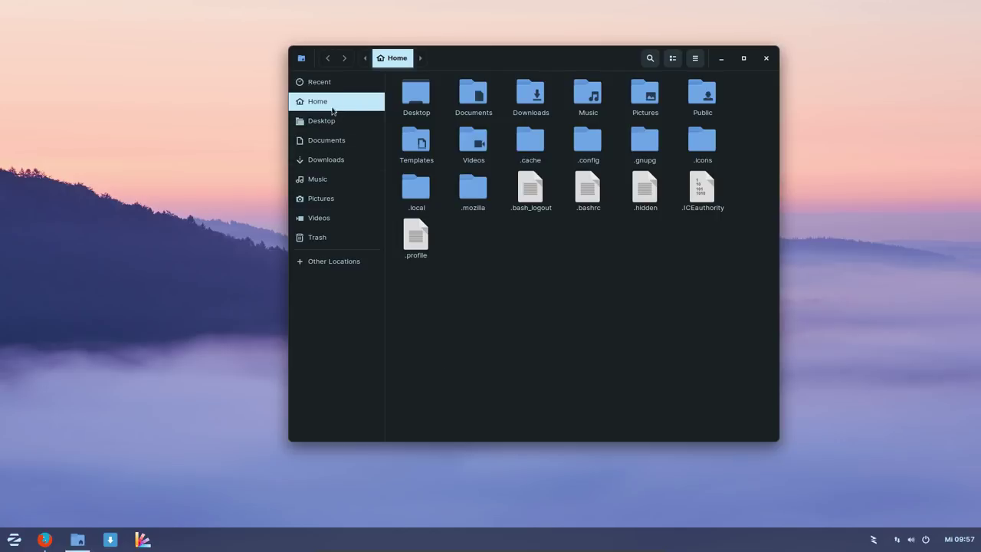
Launch system Settings from the application menu, then close it again.
mouse_move(75, 543)
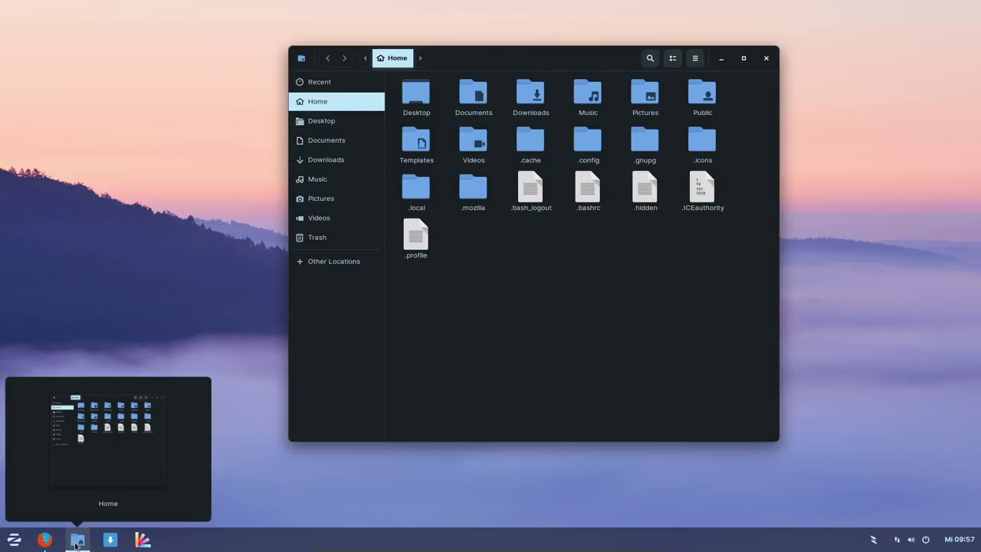
click(15, 544)
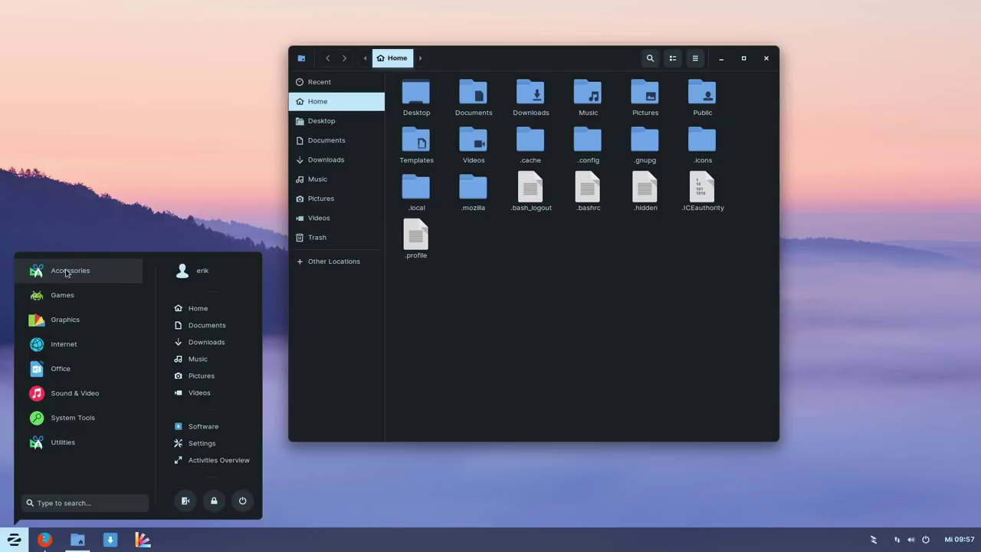
click(202, 442)
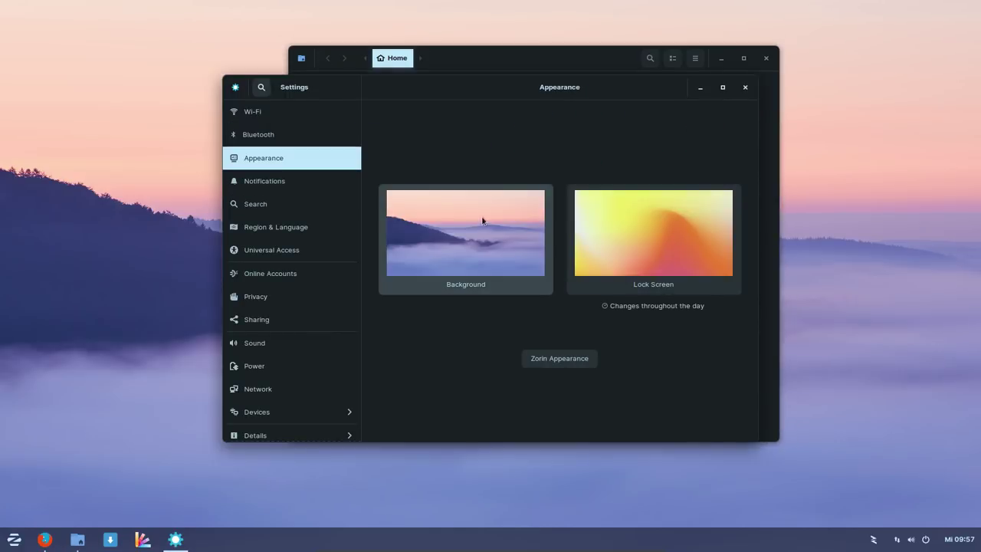
click(744, 87)
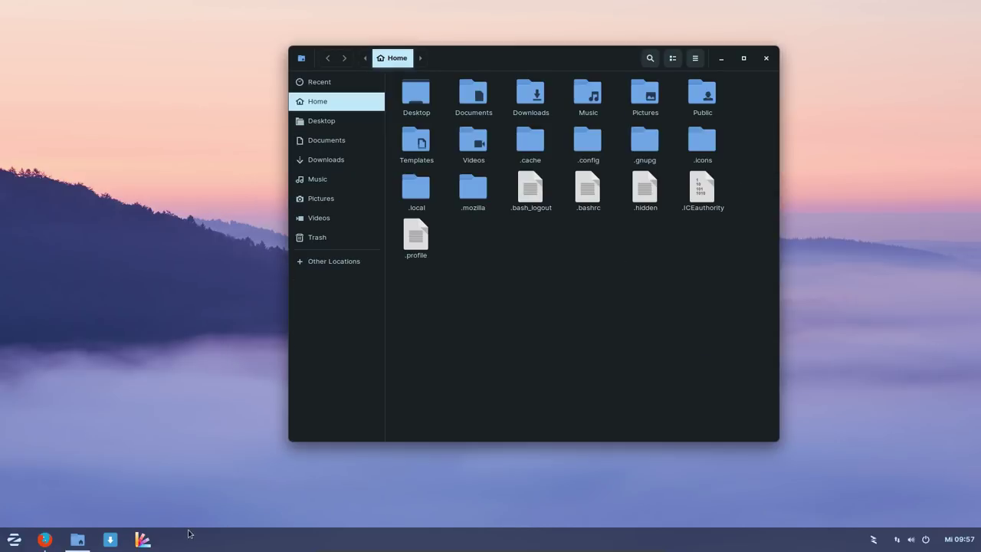
Review the Theme, Fonts and Panel tabs of Zorin Appearance, close it, and reopen the application menu.
click(143, 539)
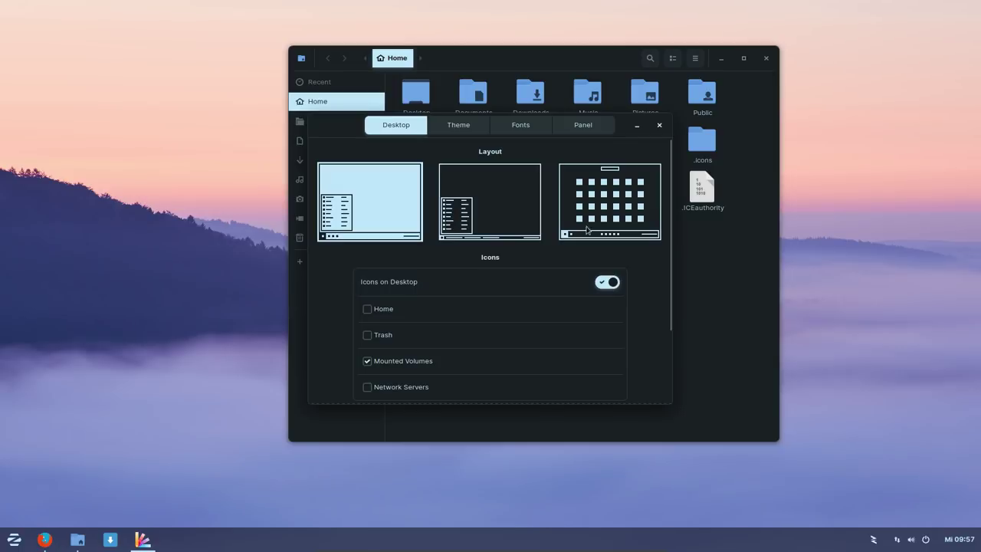
click(461, 123)
click(516, 125)
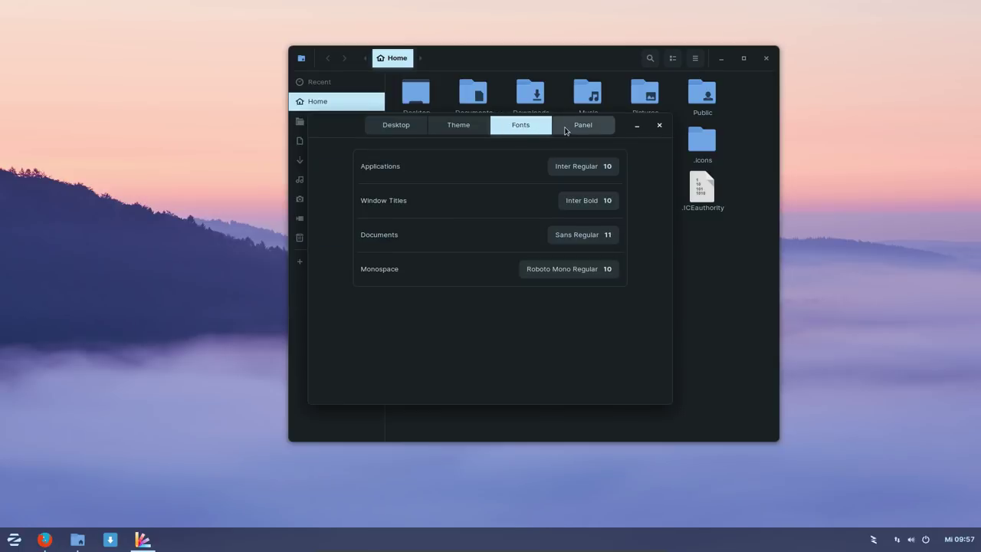
click(567, 129)
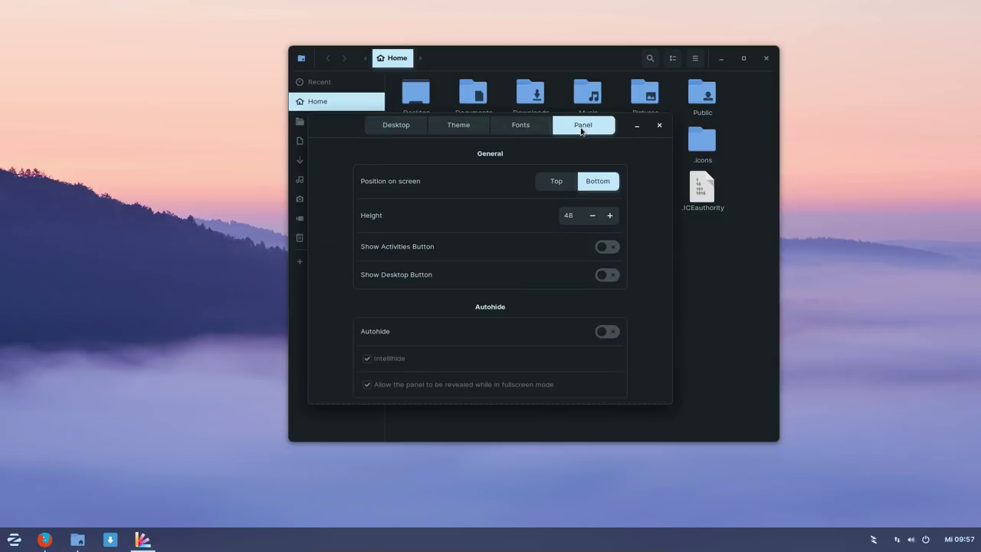
click(659, 126)
click(14, 540)
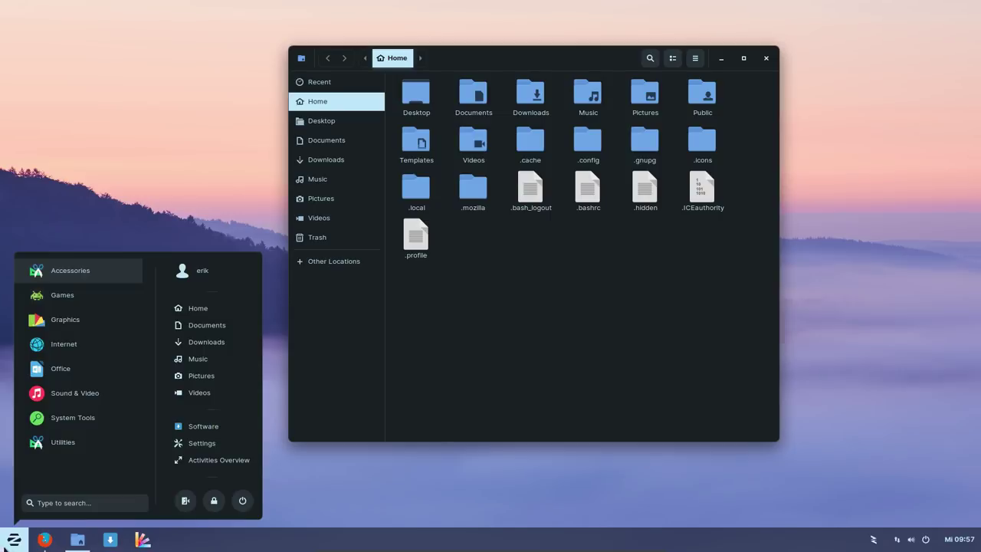
Browse the Notifications, Search, Region & Language, Universal Access and Online Accounts settings panels.
click(202, 443)
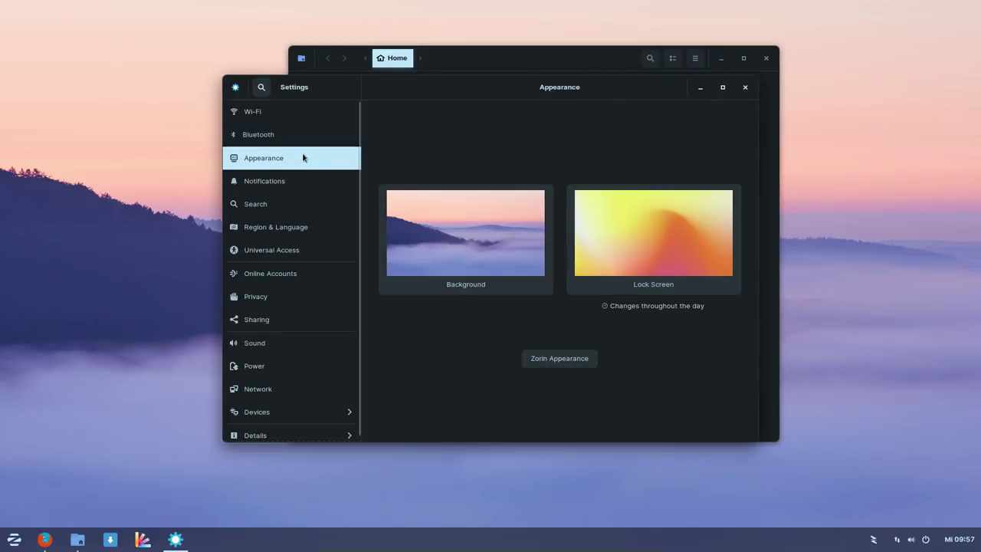
click(285, 184)
click(279, 210)
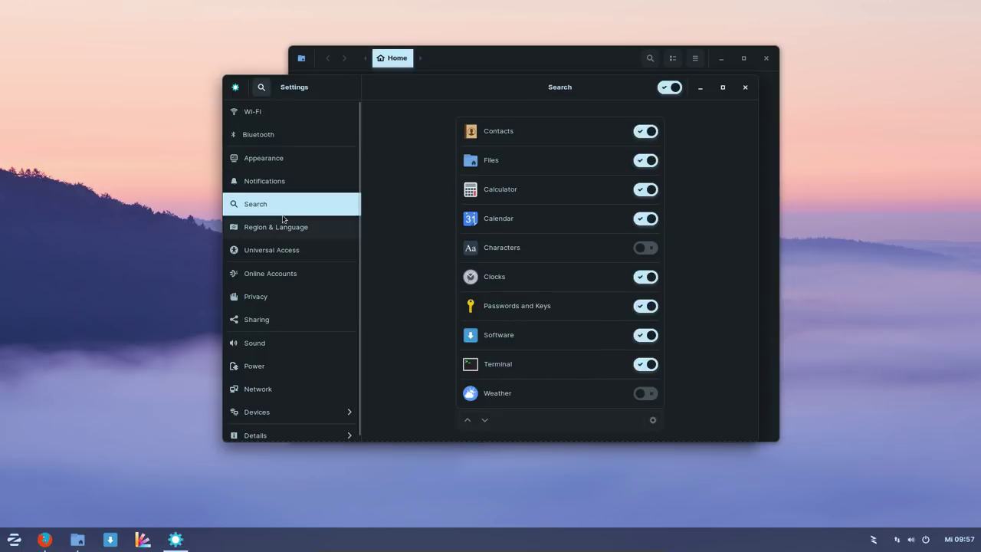
scroll(609, 390, down, 1)
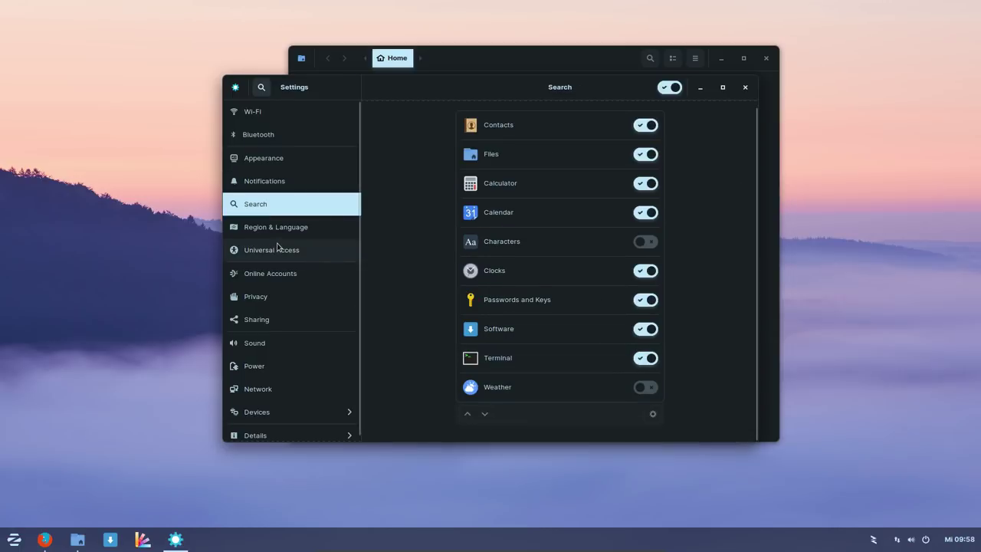
click(306, 230)
click(278, 252)
click(280, 276)
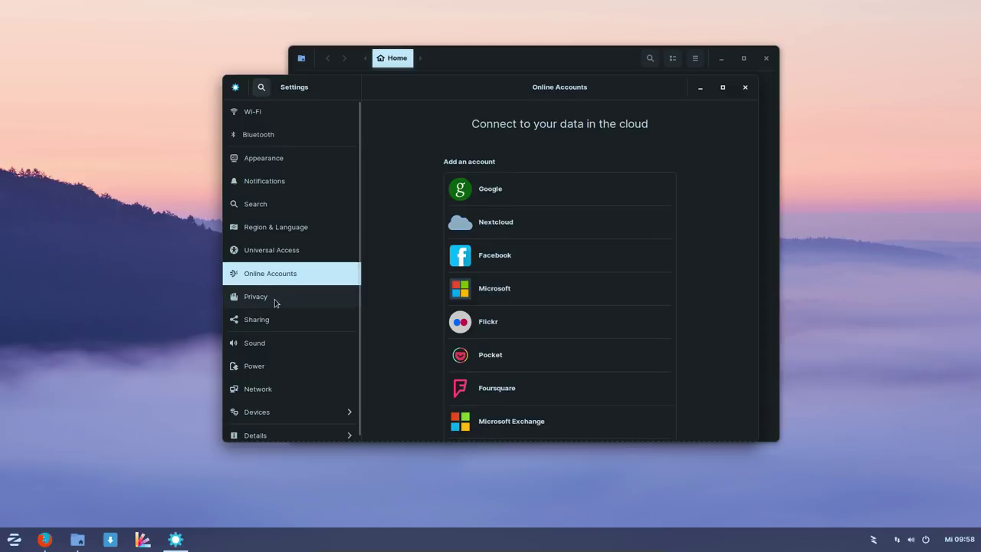
Browse the Privacy, Sharing and Sound panels, then close Settings.
scroll(432, 337, down, 2)
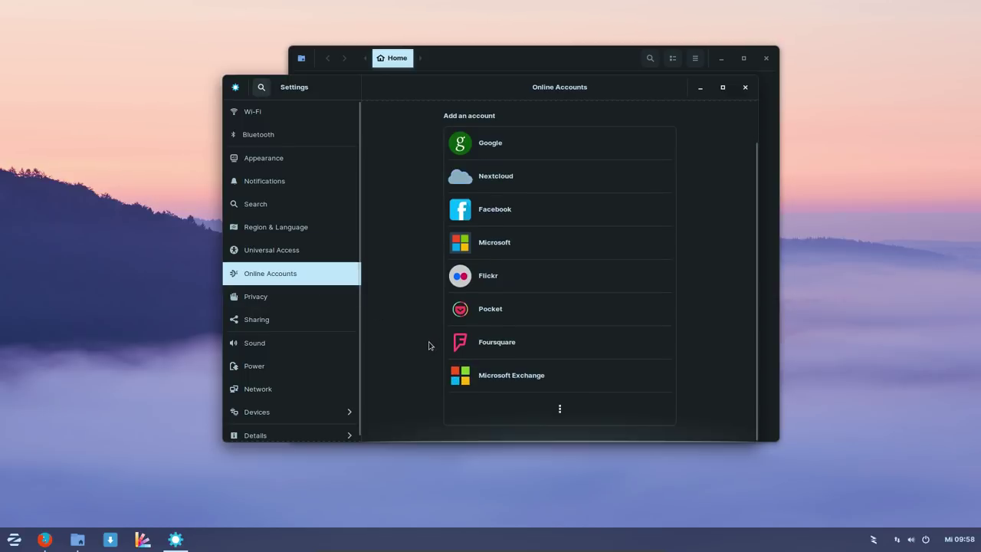
click(300, 301)
click(297, 326)
click(296, 347)
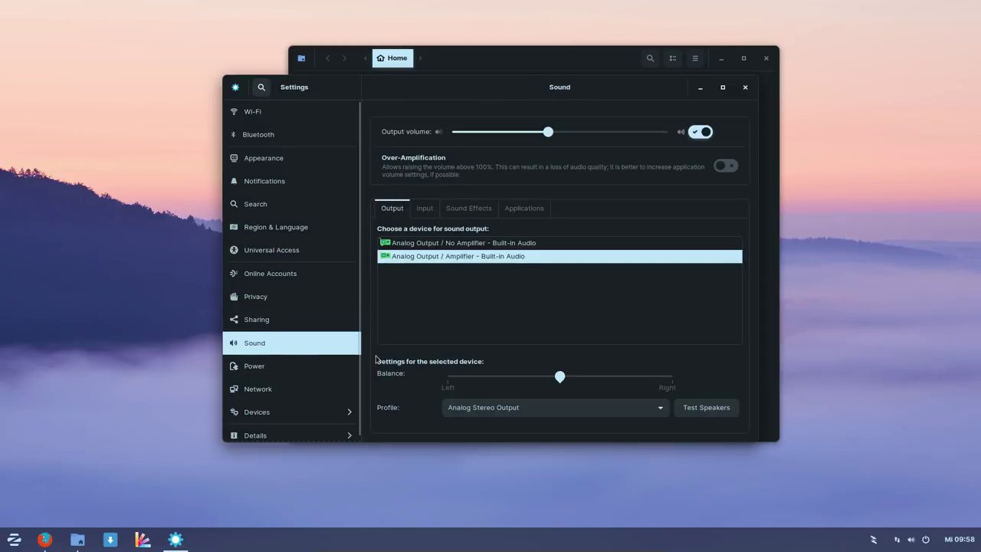
click(747, 87)
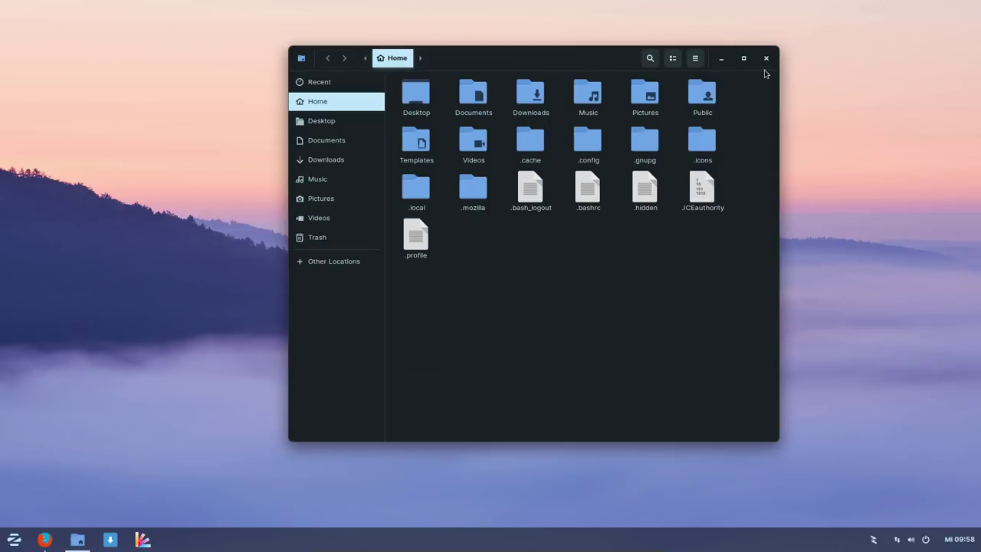
List the apps in the Games, Graphics, Internet and Office menu categories.
click(7, 547)
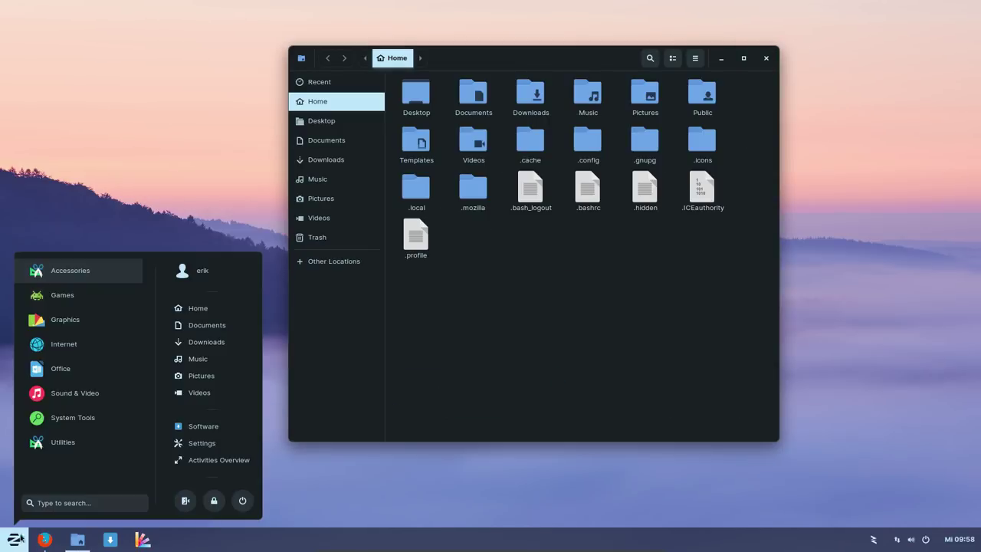
click(61, 295)
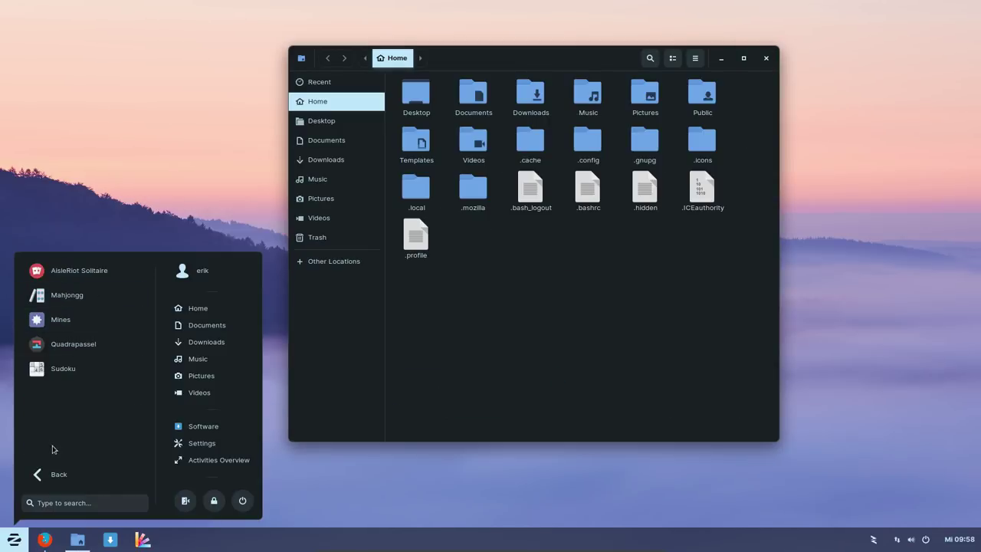
click(56, 473)
click(63, 320)
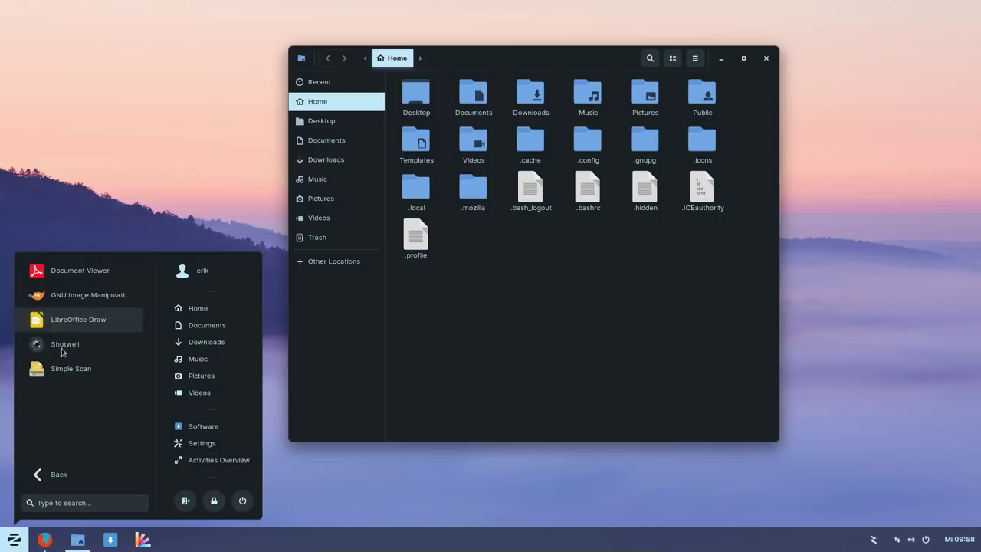
click(62, 475)
click(61, 345)
click(56, 481)
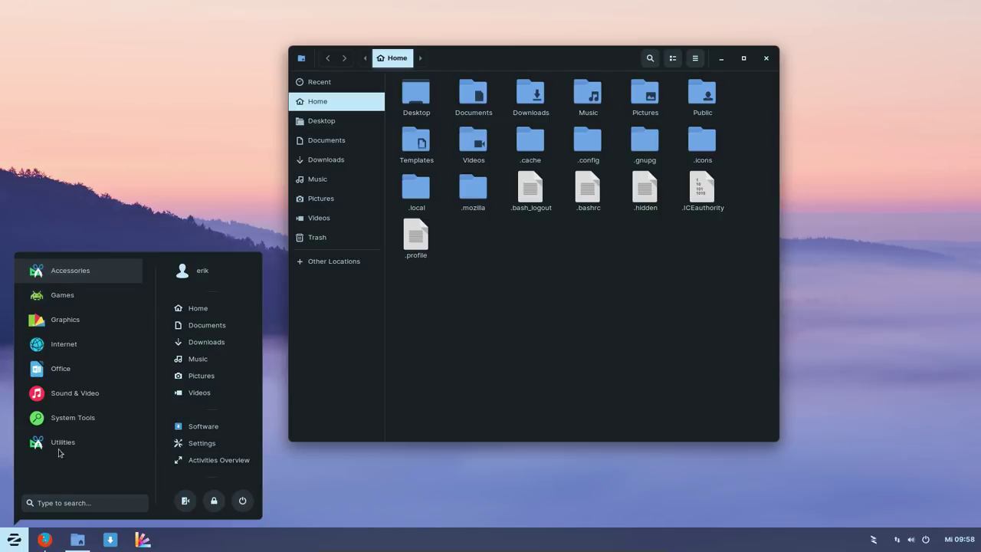
click(67, 374)
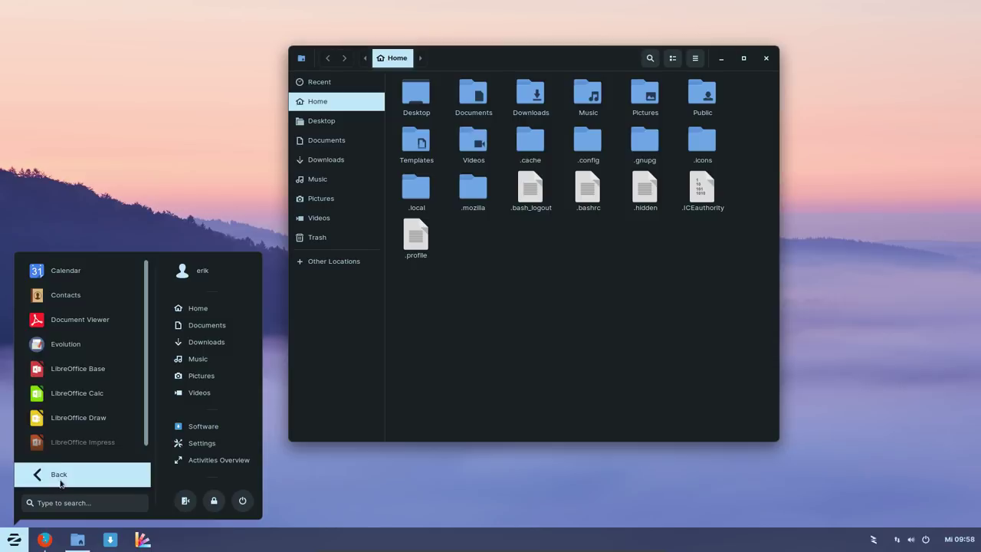
click(57, 480)
List the apps in the Sound & Video, System Tools and Utilities categories.
click(67, 392)
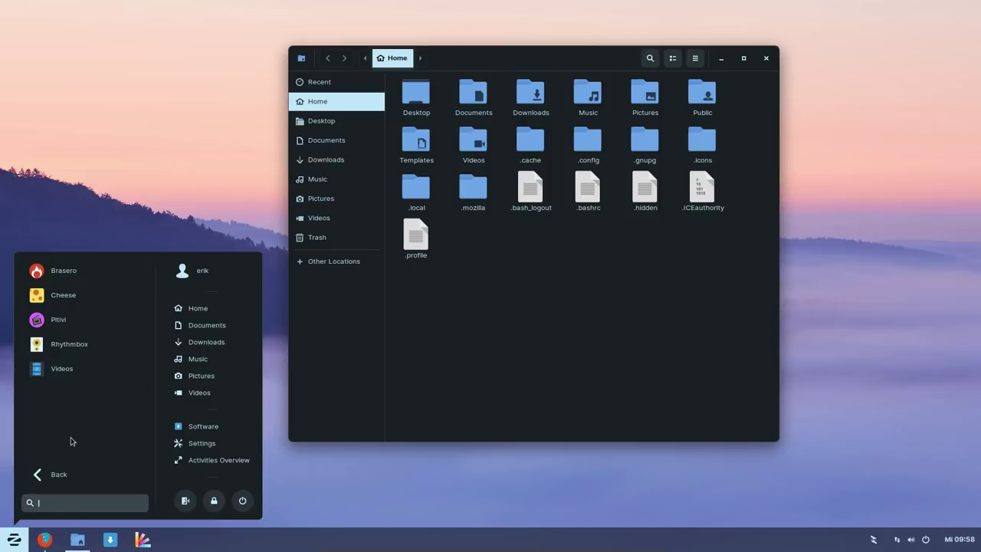
click(60, 476)
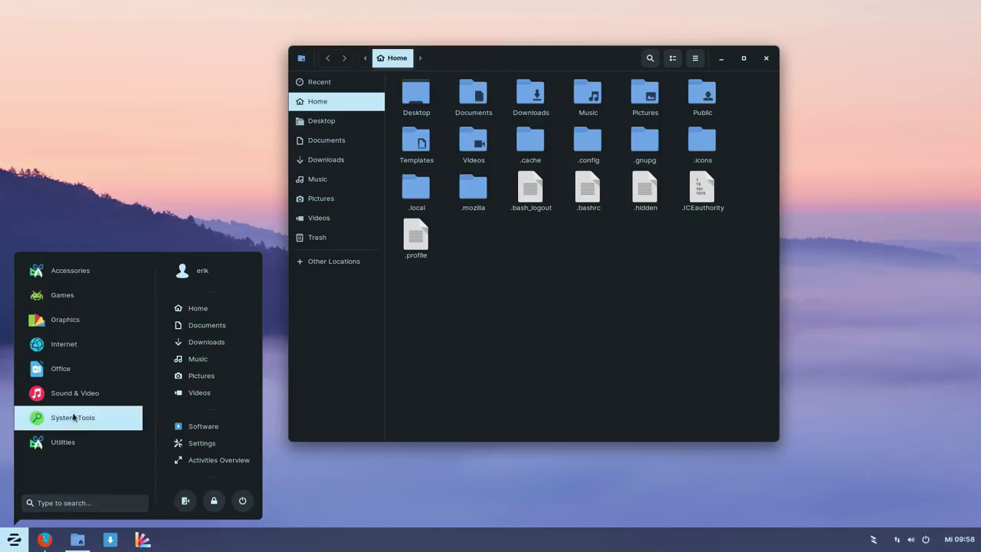
click(66, 416)
click(59, 478)
click(63, 444)
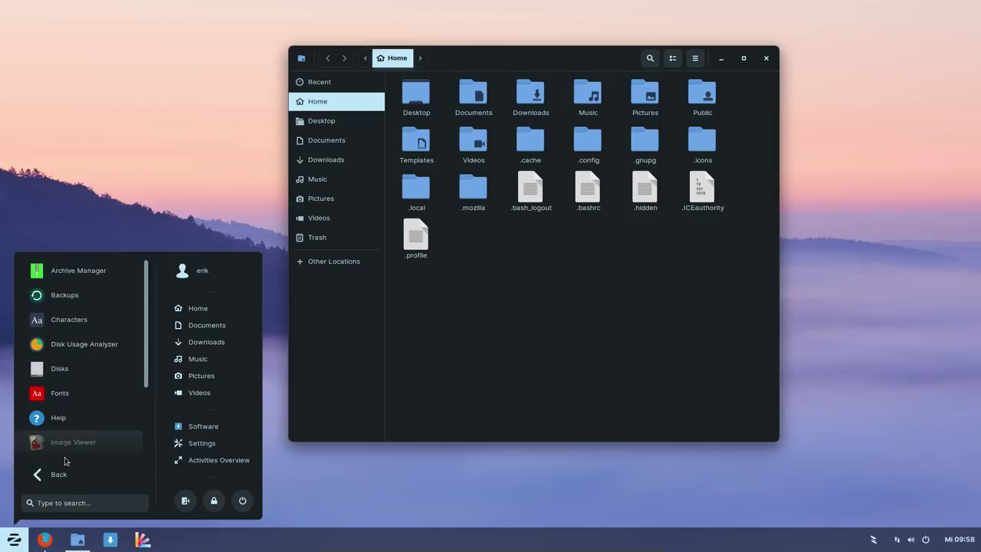
click(57, 478)
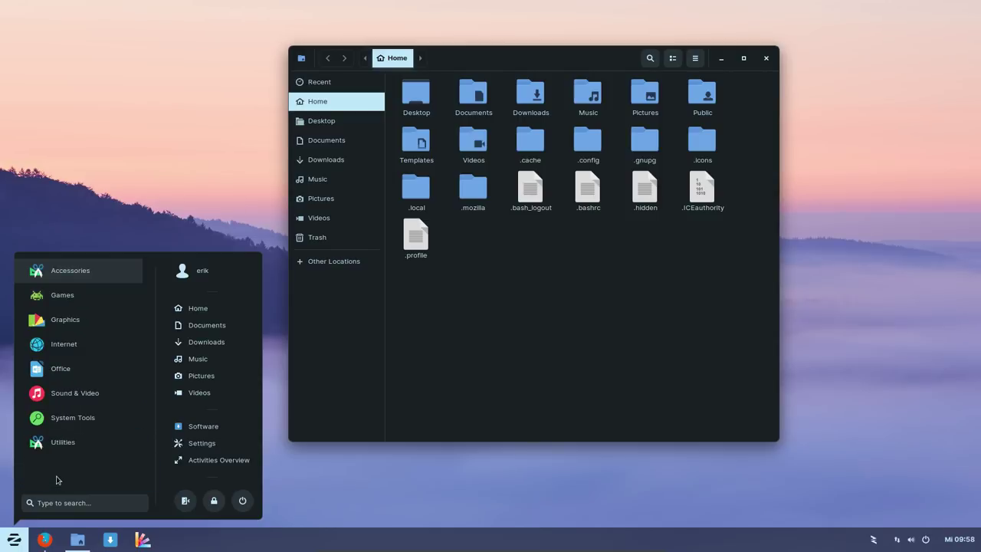
Close the application menu, exit the virtual machine's full-screen mode, and bring up the screen recorder's options.
click(447, 341)
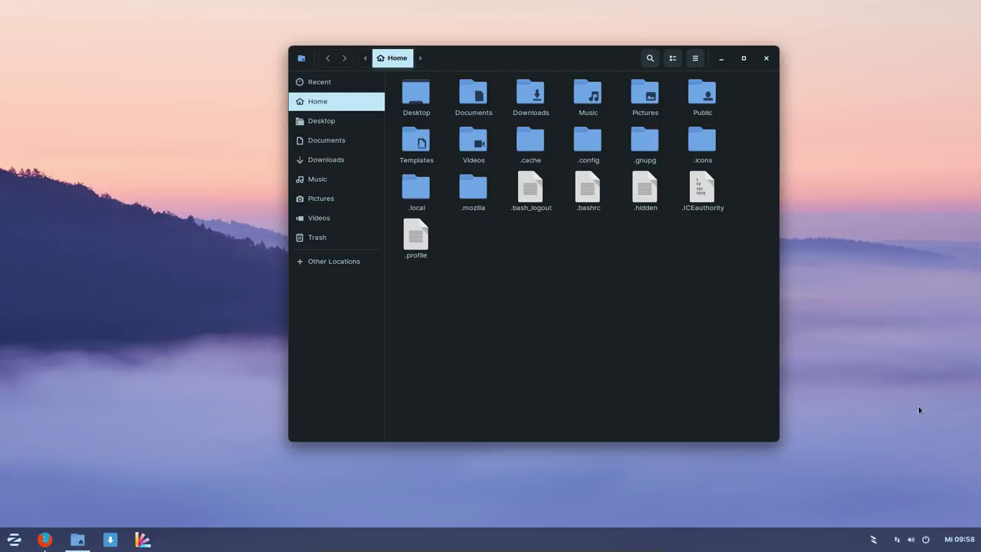
key(Control_R+f)
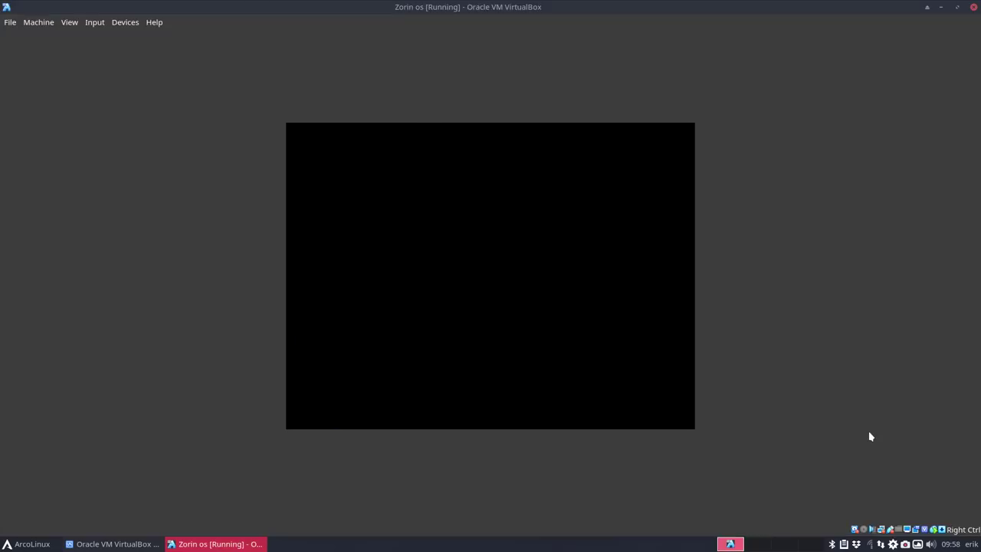
right_click(907, 544)
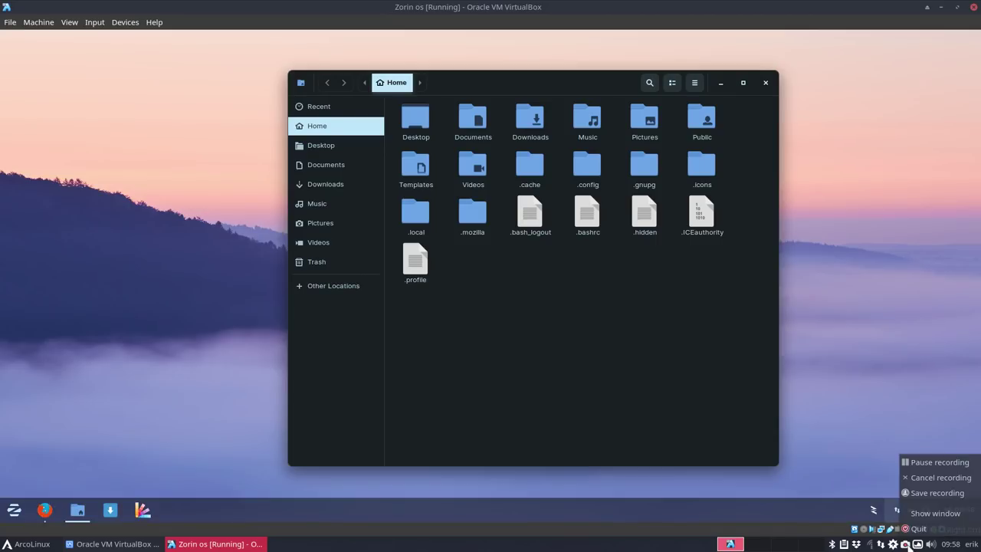